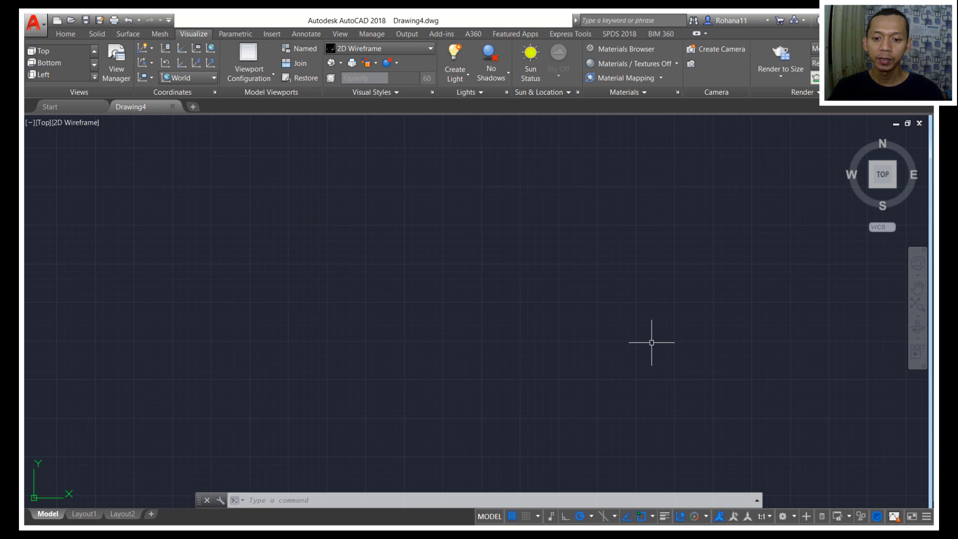
Split the model space into two vertical viewports
click(526, 252)
click(510, 298)
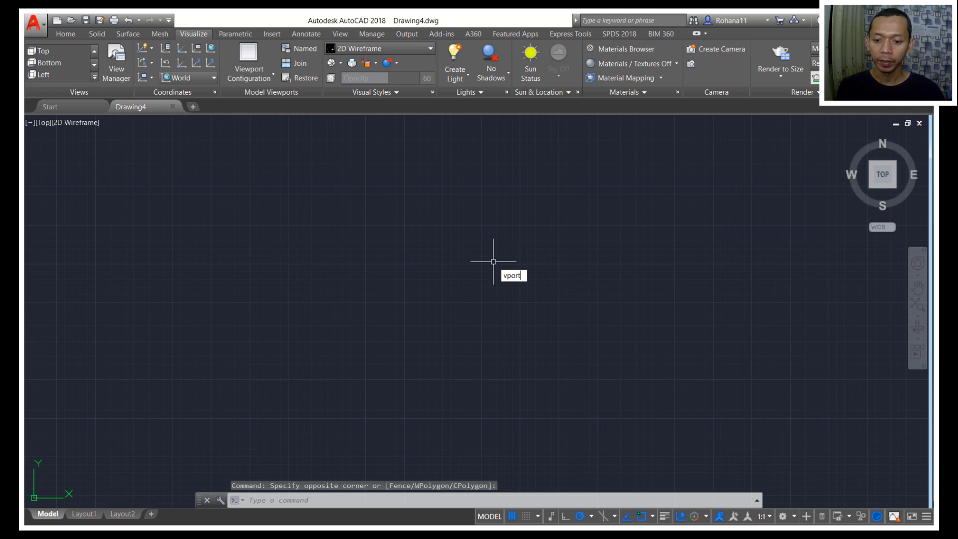
key(Return)
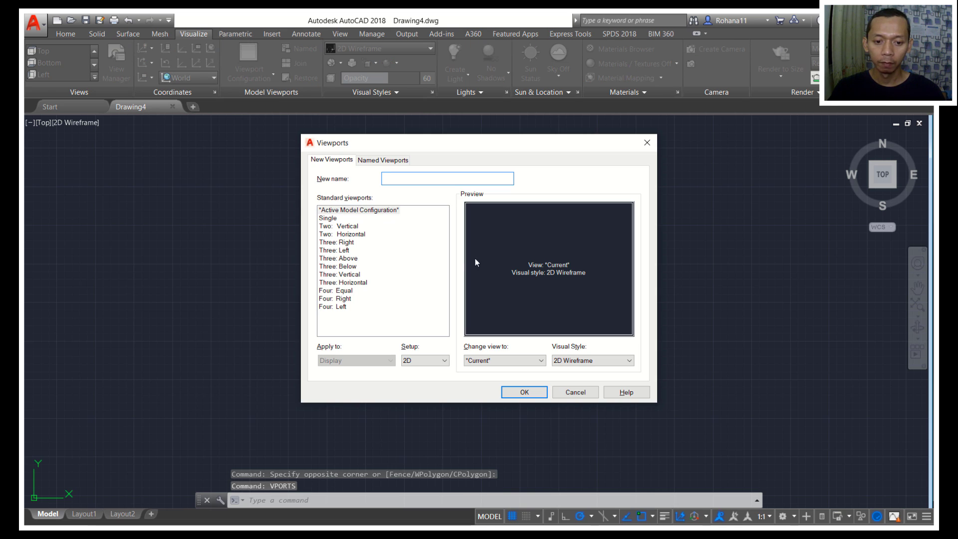
click(339, 226)
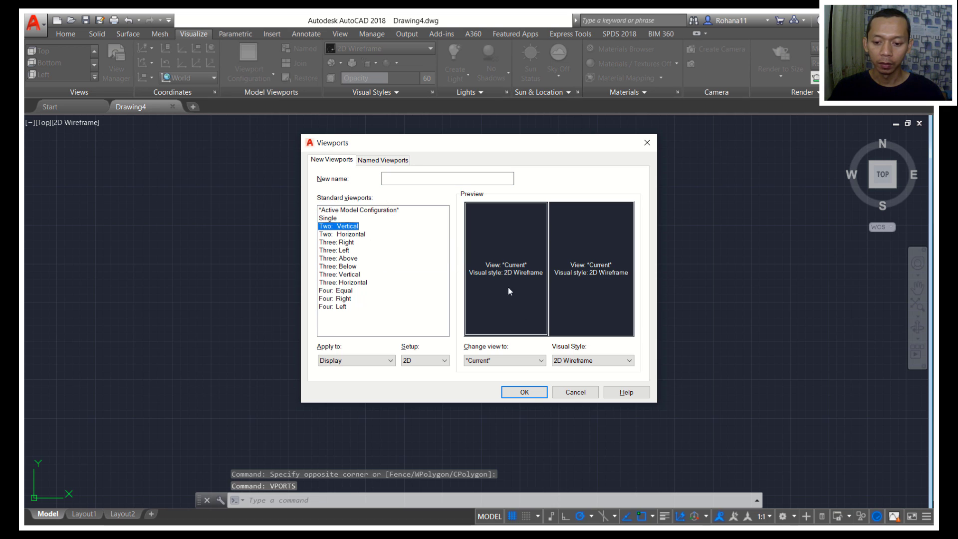
click(524, 393)
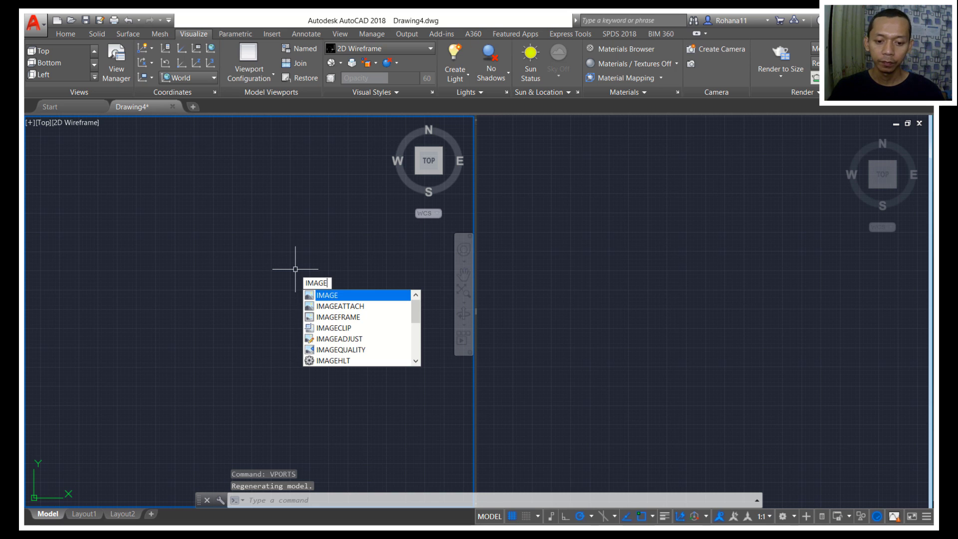
Attach the Modern Table 2 Chair image with a relative path in the first viewport at a scale factor of 1
click(321, 306)
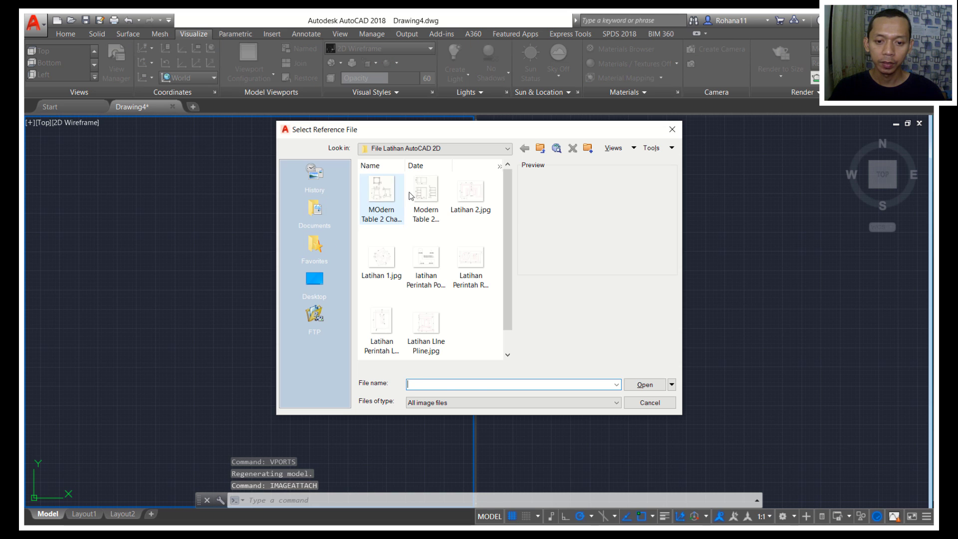
click(438, 202)
click(644, 385)
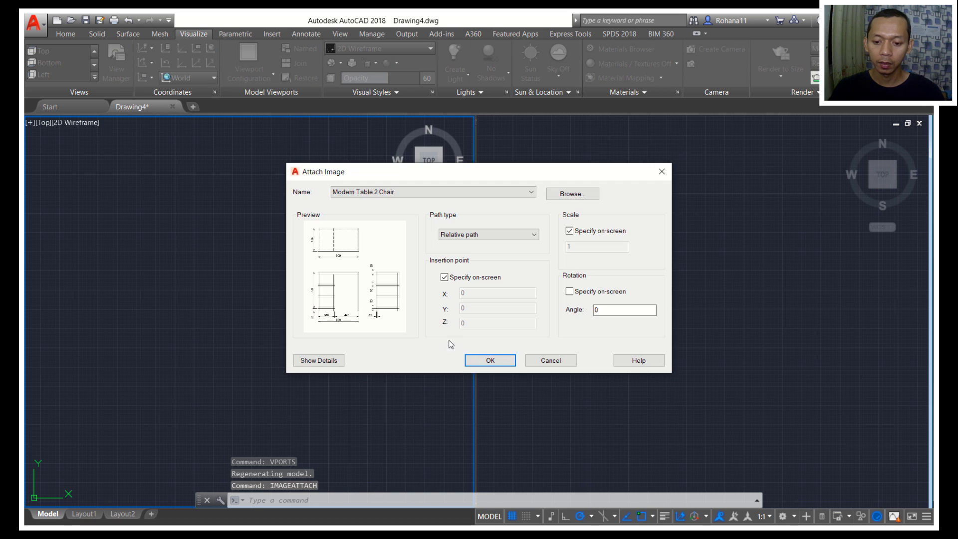
click(507, 364)
click(226, 326)
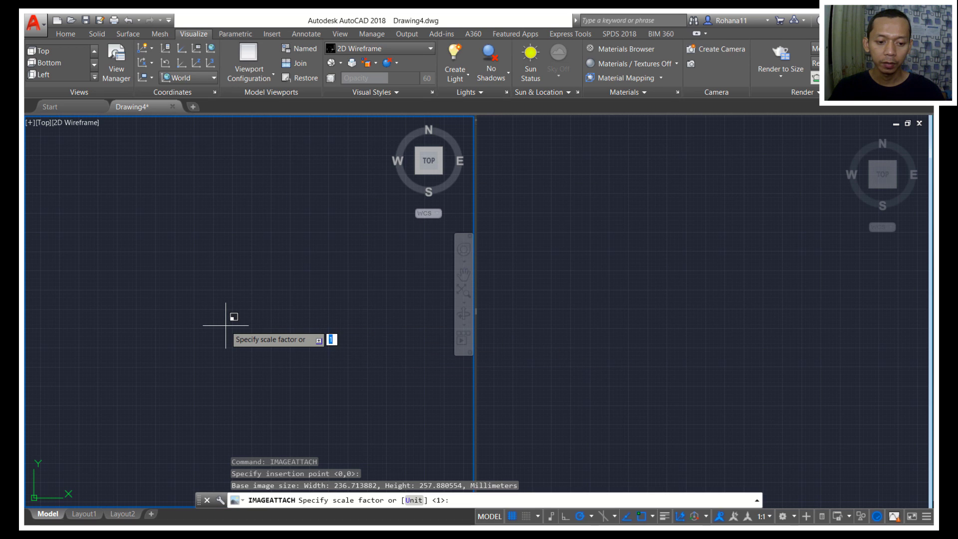
key(Return)
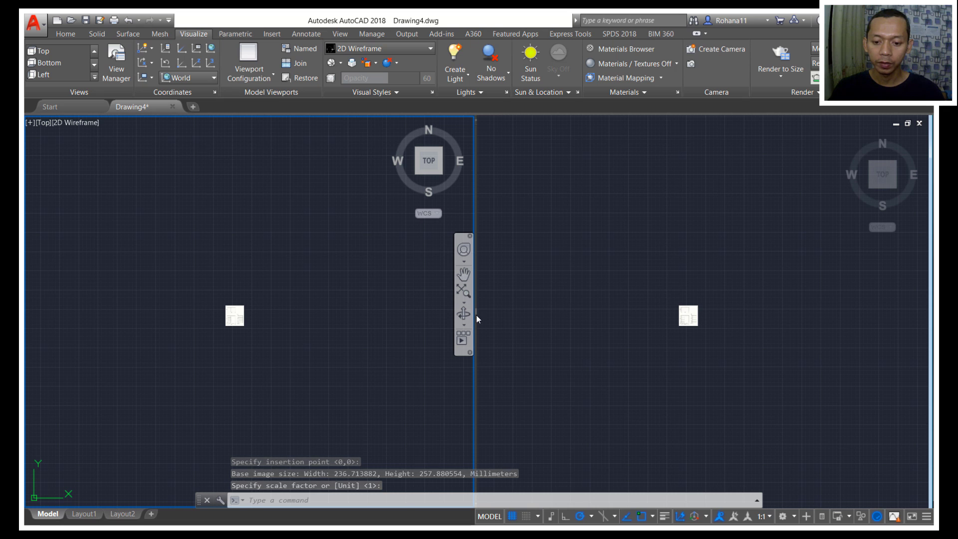
Narrow the reference image's viewport to about a third of the drawing area and zoom it to the image's extents
drag(476, 314, 326, 302)
click(184, 280)
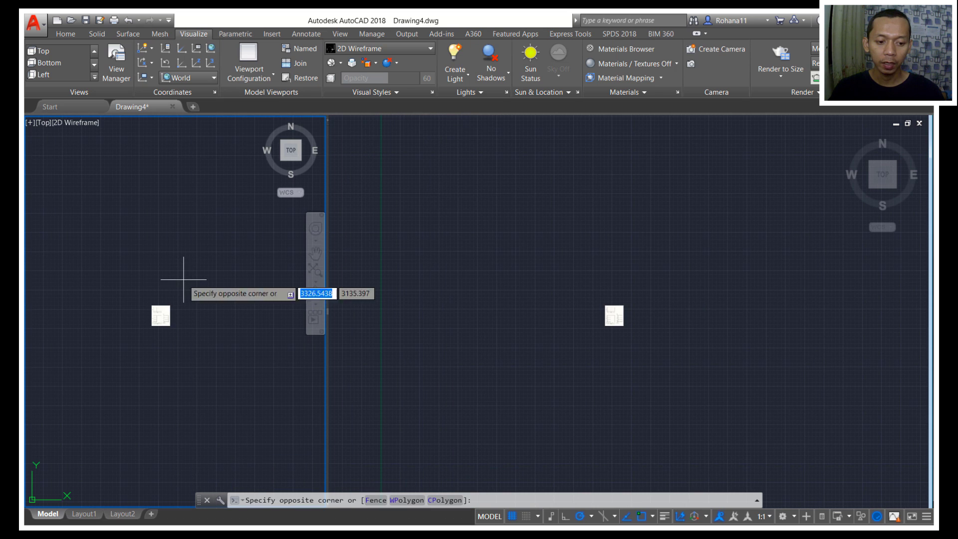
click(209, 289)
text(z)
key(Return)
text(e)
key(Return)
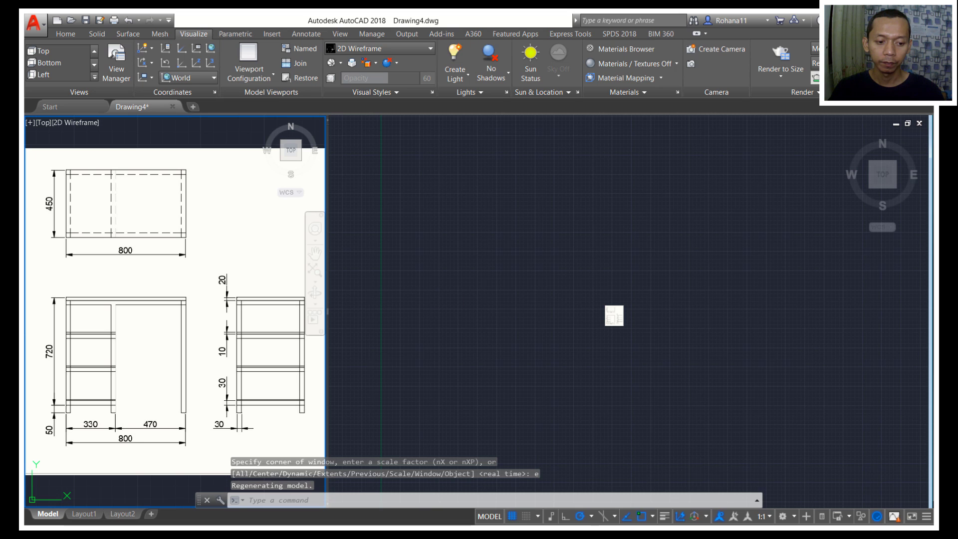
Draw a rectangle 800 long and 450 wide in the empty modelling viewport
click(701, 357)
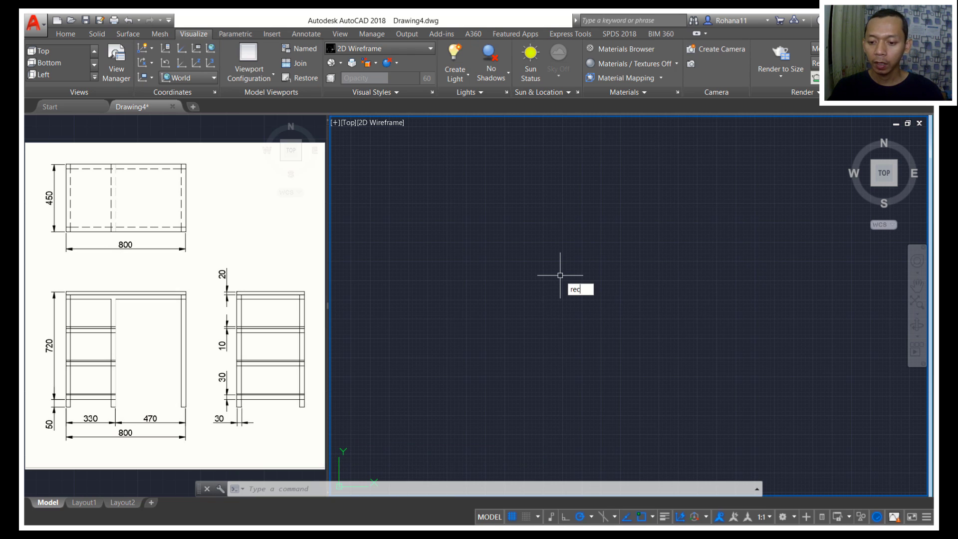
key(Return)
click(505, 238)
text(d)
key(Return)
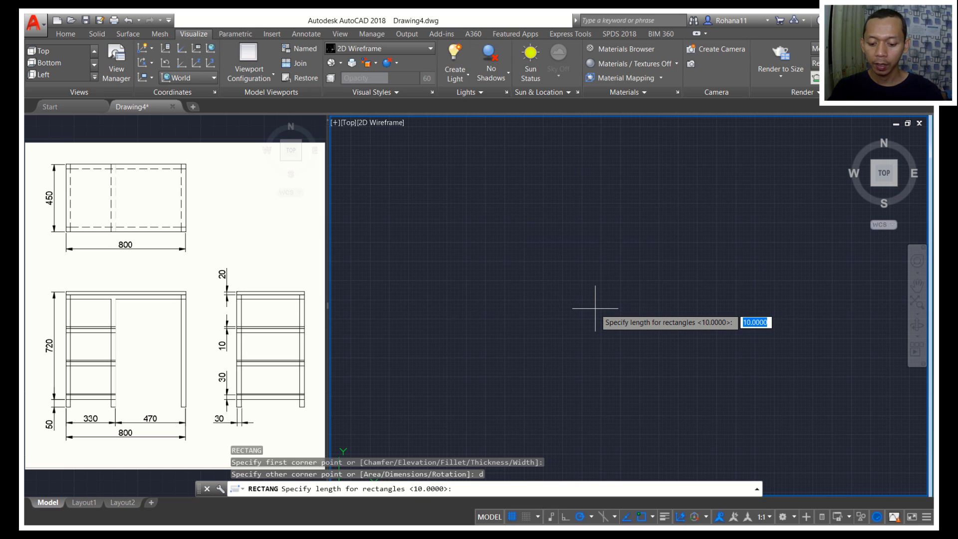
key(Return)
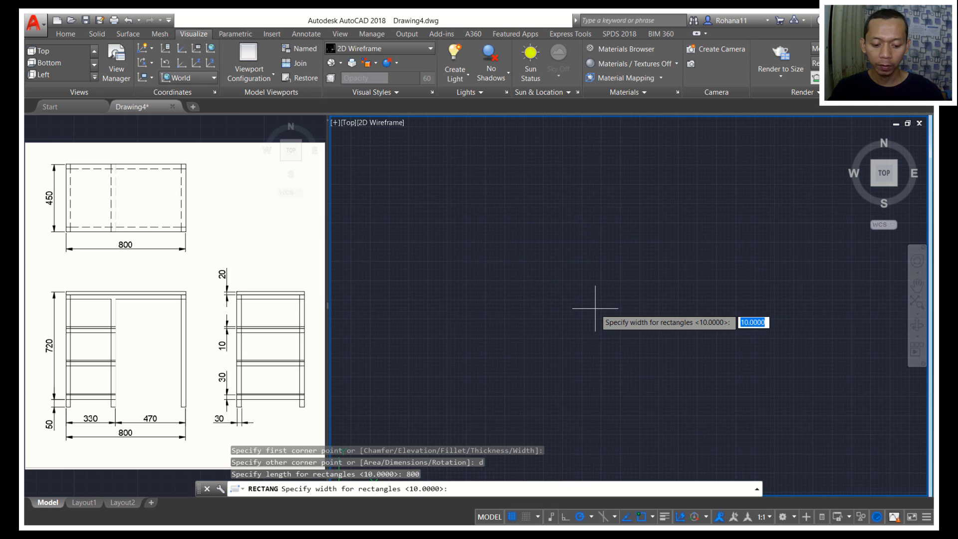
key(Return)
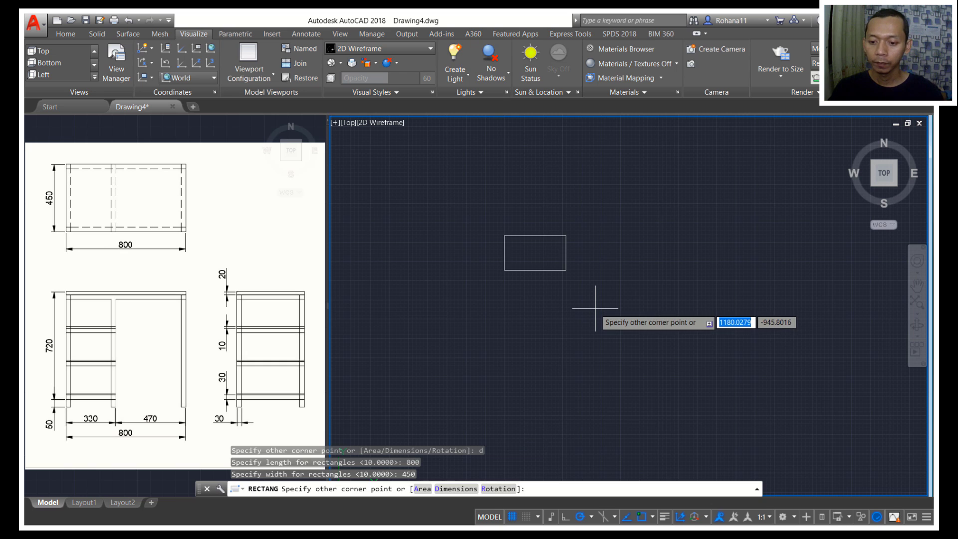
click(533, 266)
Extrude the 800 by 450 rectangle to a height of 30 in a 3D view
shift+middle_drag(515, 255, 602, 297)
key(Return)
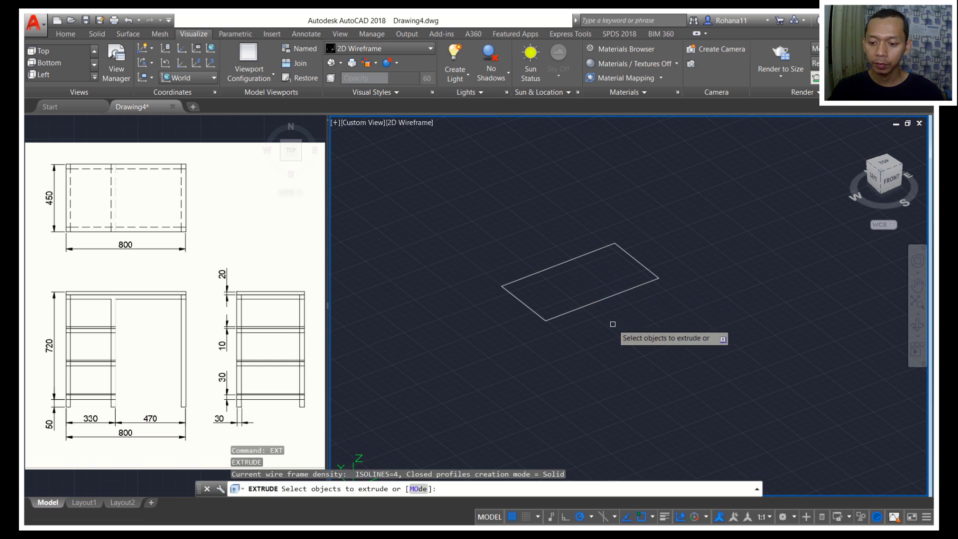
drag(612, 325, 593, 285)
key(Return)
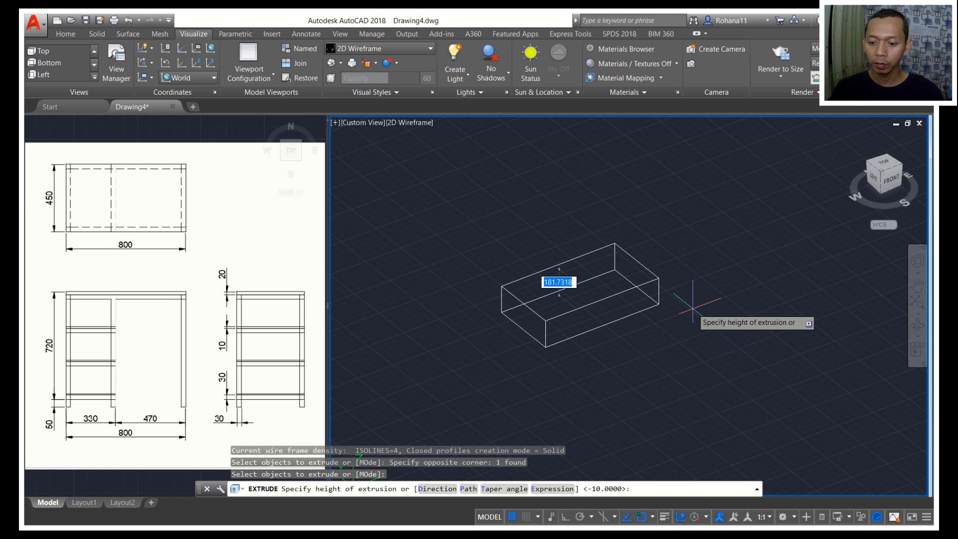
text(30)
key(Return)
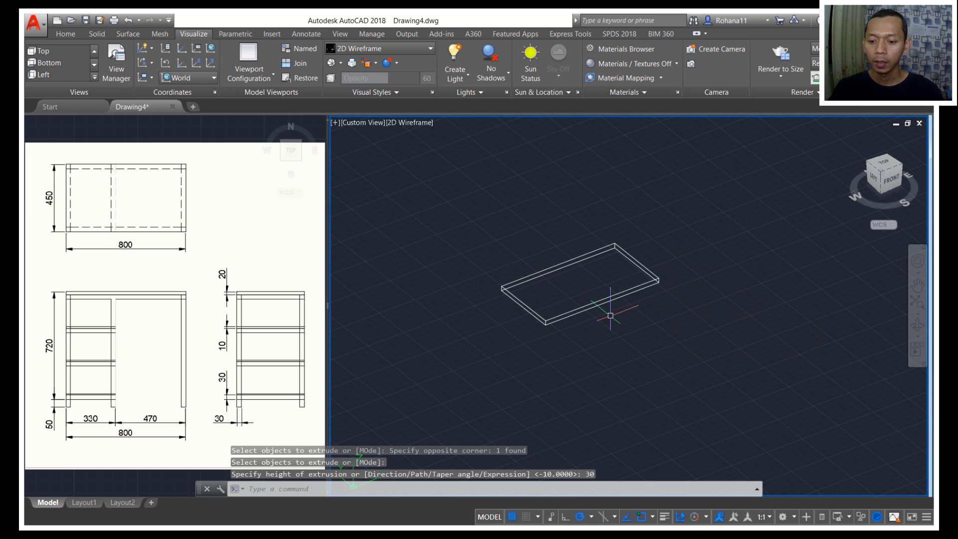
Offset the edges of the slab's top face inward by a distance of 30 with OFFSETEDGE
scroll(579, 314, up, 3)
text(o)
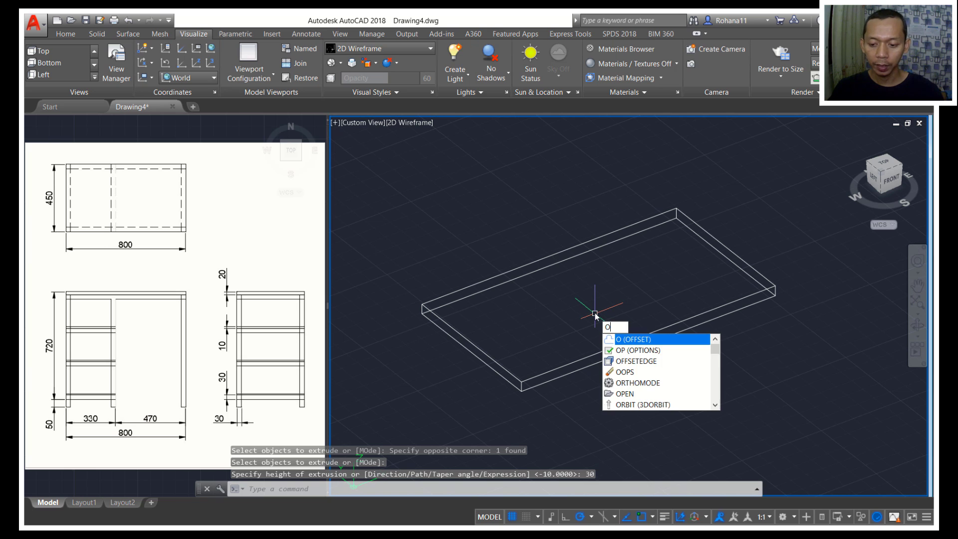
text(ffse)
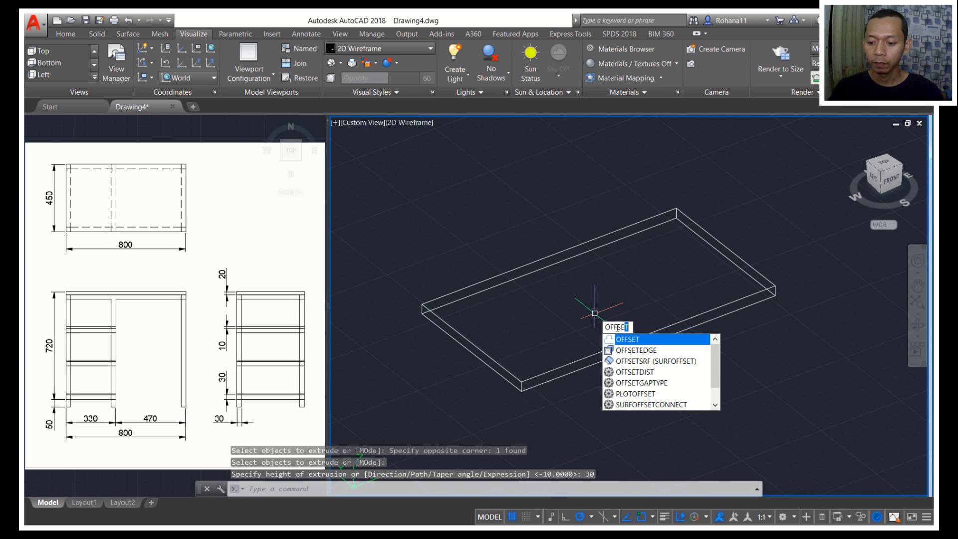
click(629, 350)
click(616, 294)
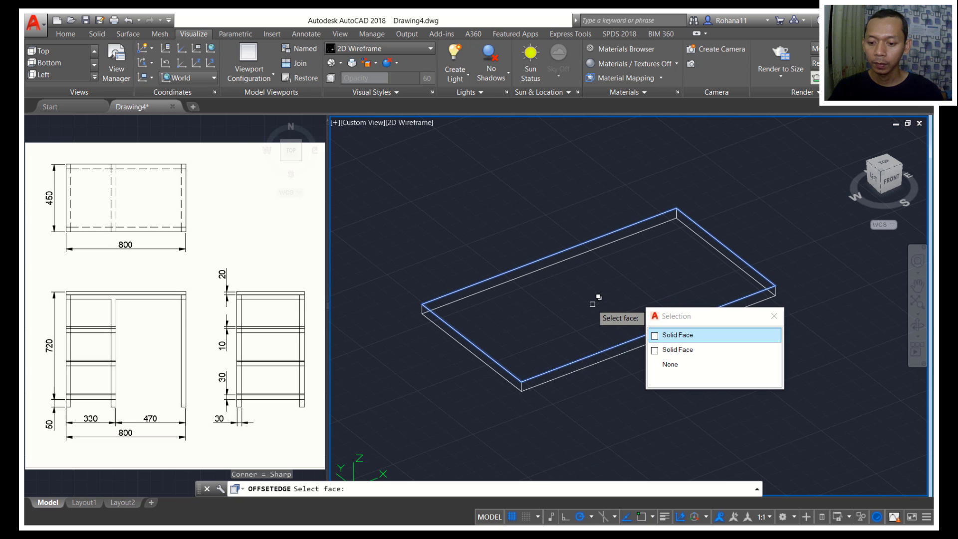
key(Return)
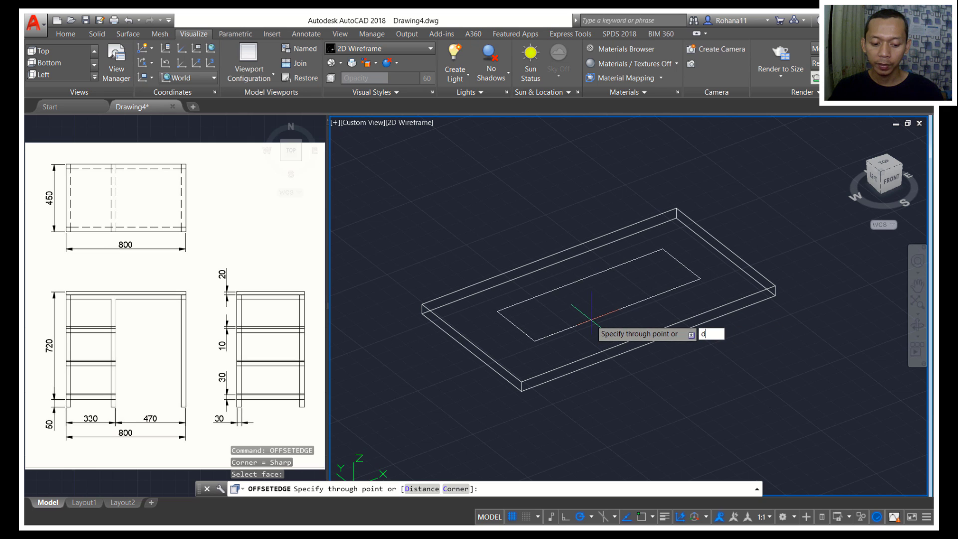
text(d)
key(Return)
text(30)
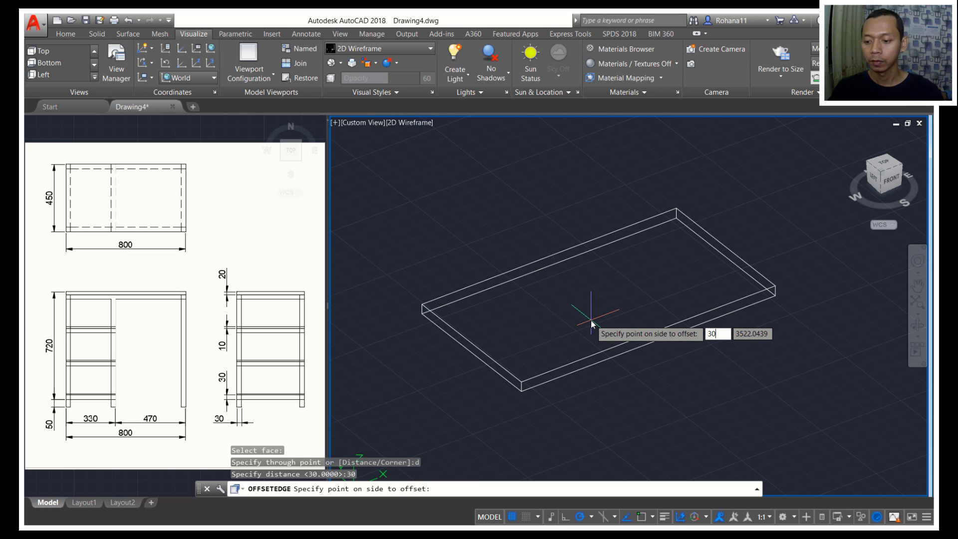
key(Return)
key(Return)
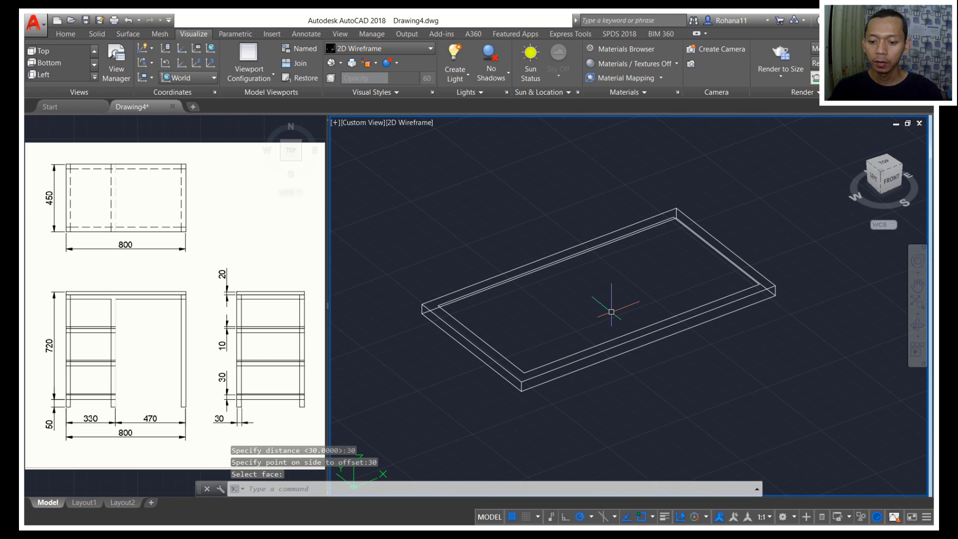
Extrude the inner offset outline downward, well past the underside of the slab
middle_drag(590, 316, 596, 303)
text(ext)
key(Return)
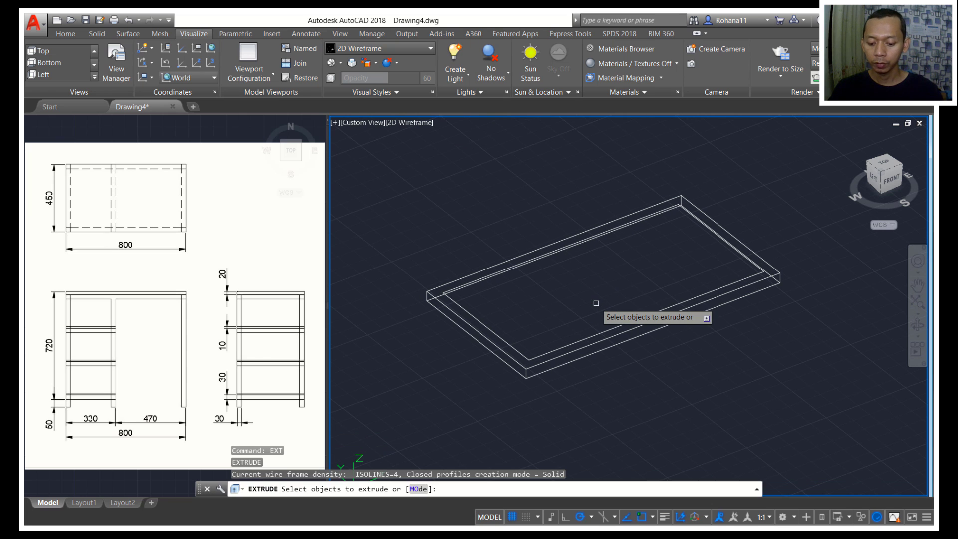
click(594, 302)
key(Return)
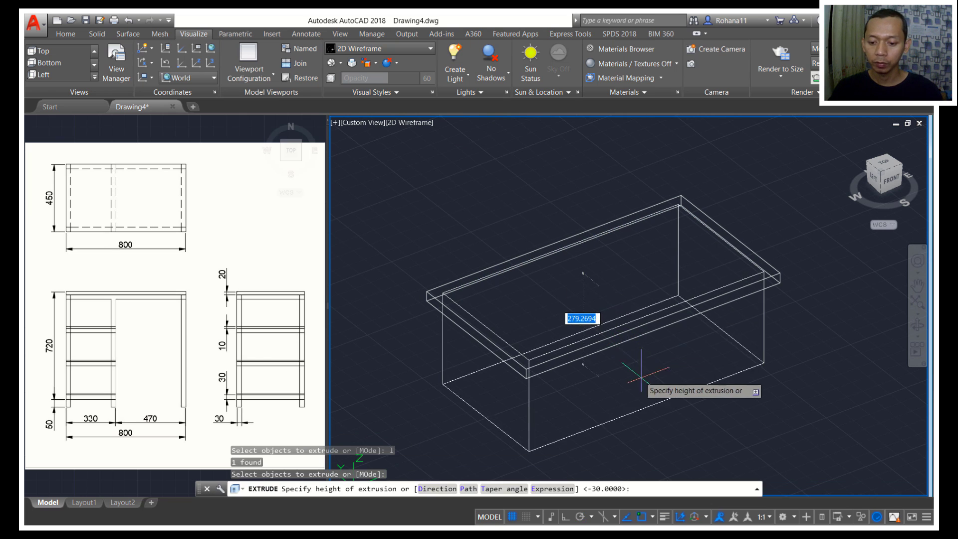
click(649, 382)
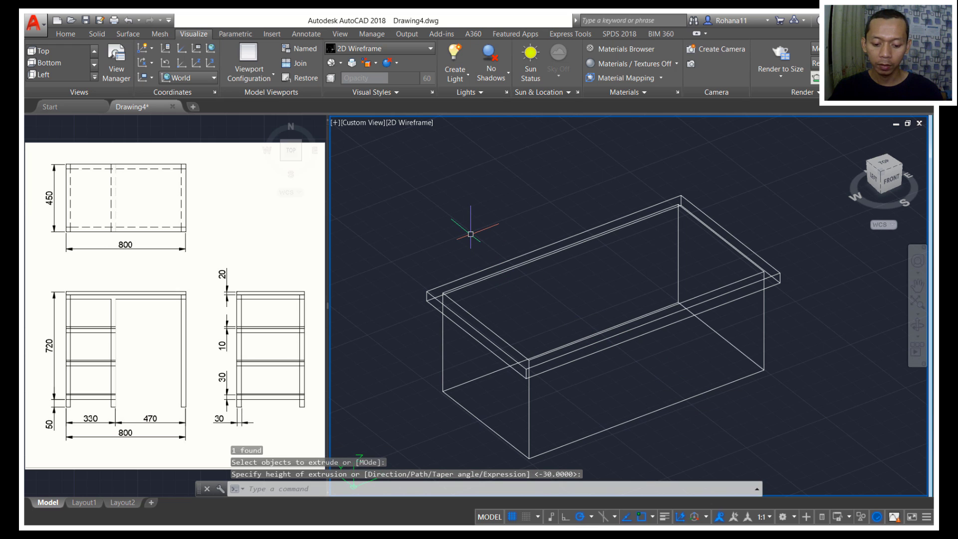
Subtract the inner extruded block from the slab to leave a rectangular frame
text(su)
key(Return)
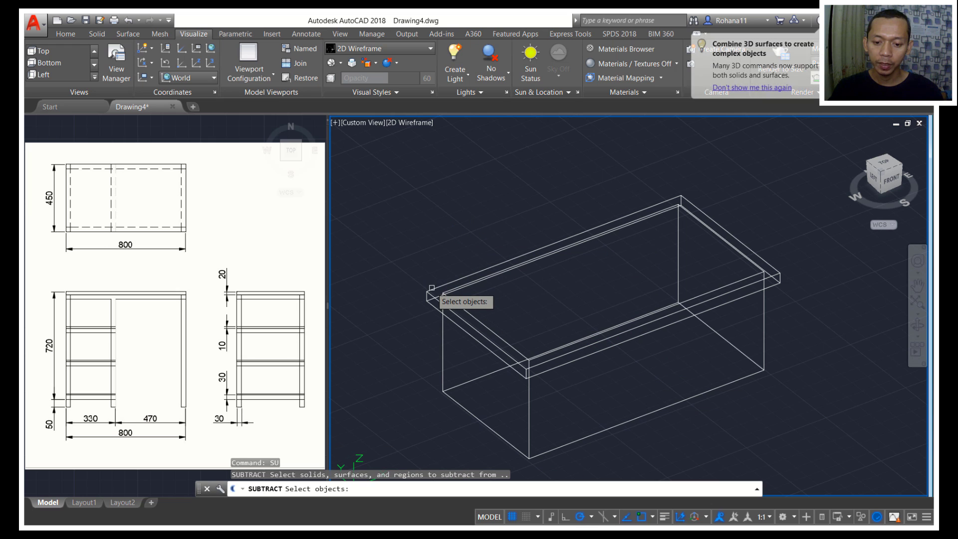
click(435, 285)
key(Return)
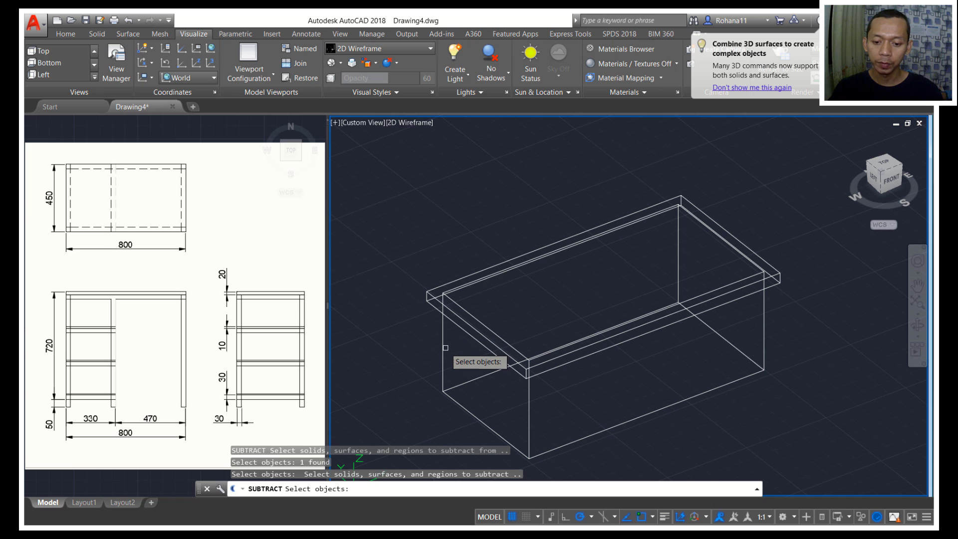
click(443, 347)
key(Return)
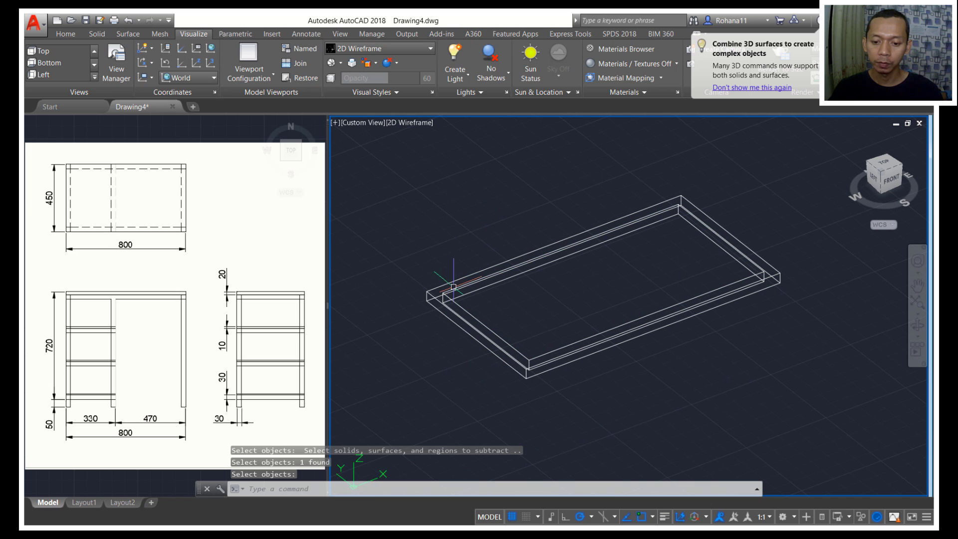
Set the modelling viewport's visual style to Shaded with edges and turn off its grid
click(412, 122)
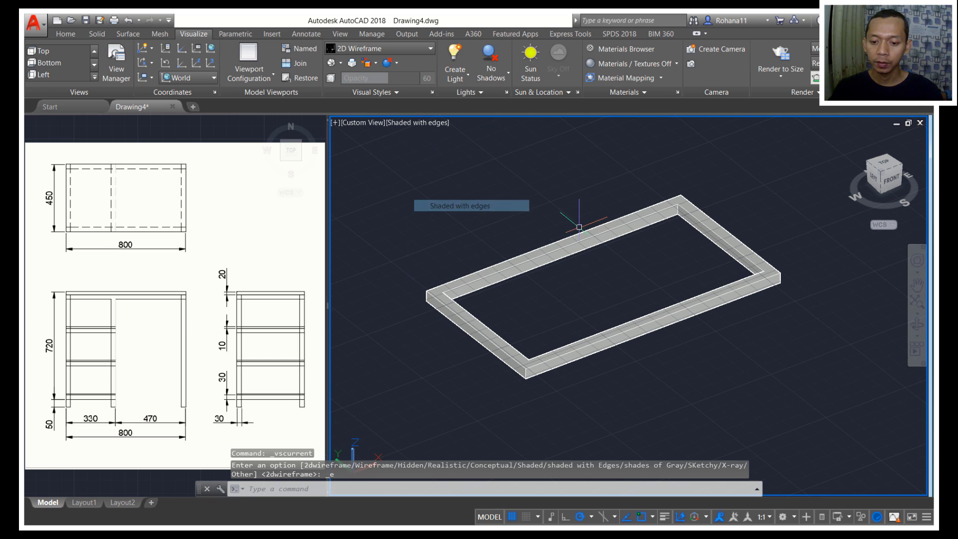
click(497, 207)
key(F7)
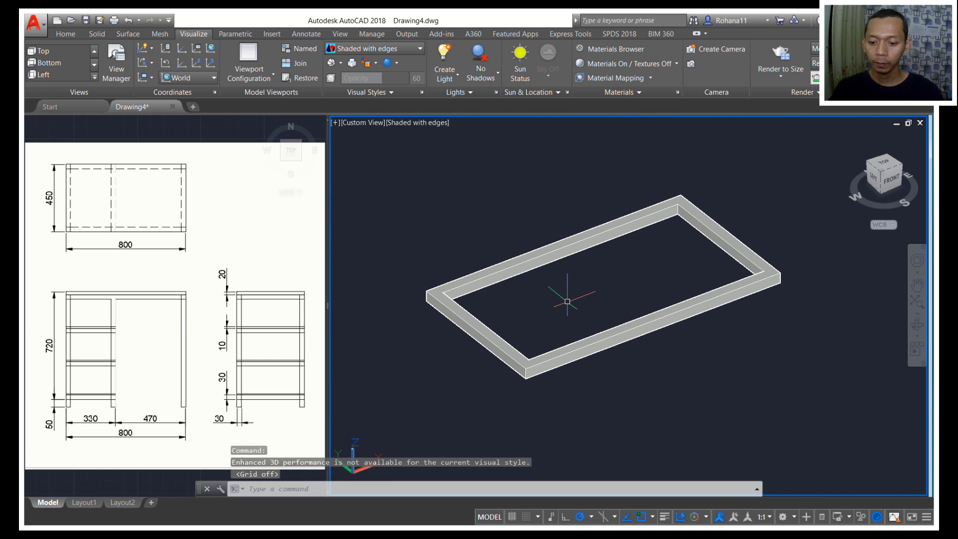
Draw a leg profile rectangle on the frame's underside, from one outer corner to the adjacent inner corner
shift+middle_drag(562, 295, 582, 196)
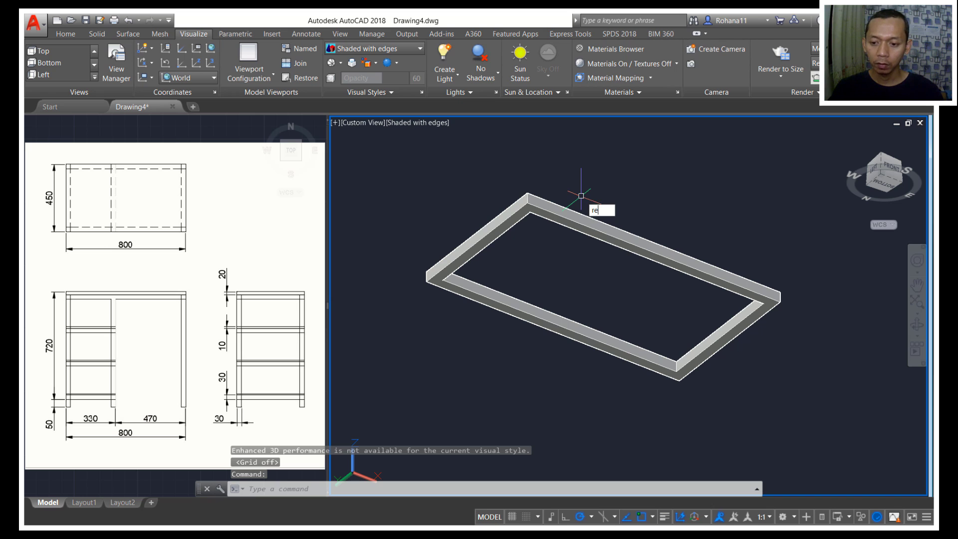
key(Return)
scroll(509, 235, up, 3)
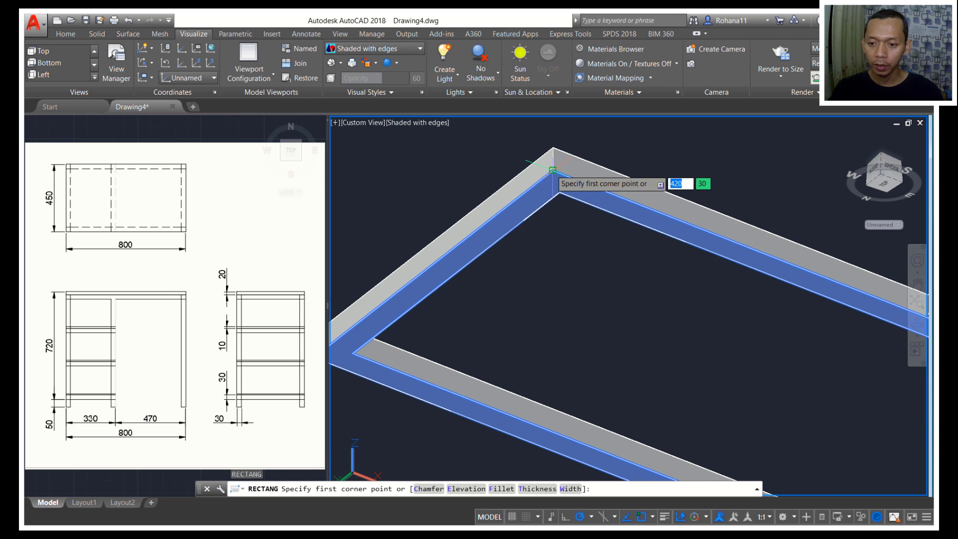
click(553, 171)
key(Return)
scroll(590, 274, down, 4)
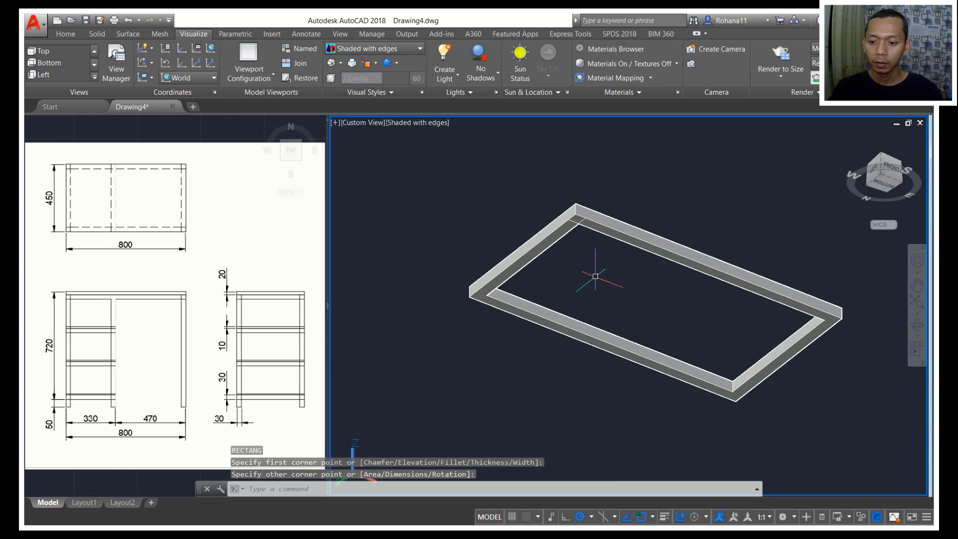
shift+middle_drag(590, 274, 617, 251)
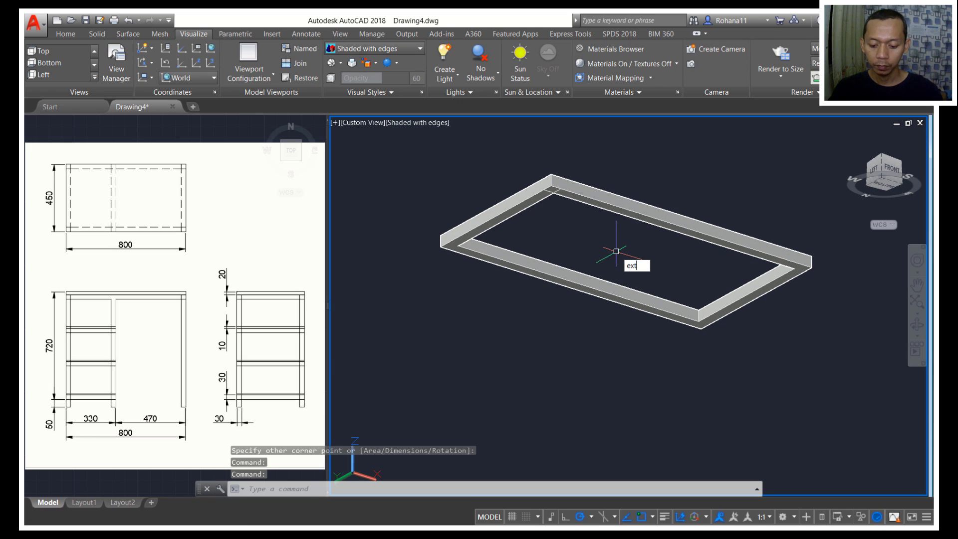
Extrude the leg profile 740 downward from the underside of the frame
key(Return)
click(548, 189)
key(Return)
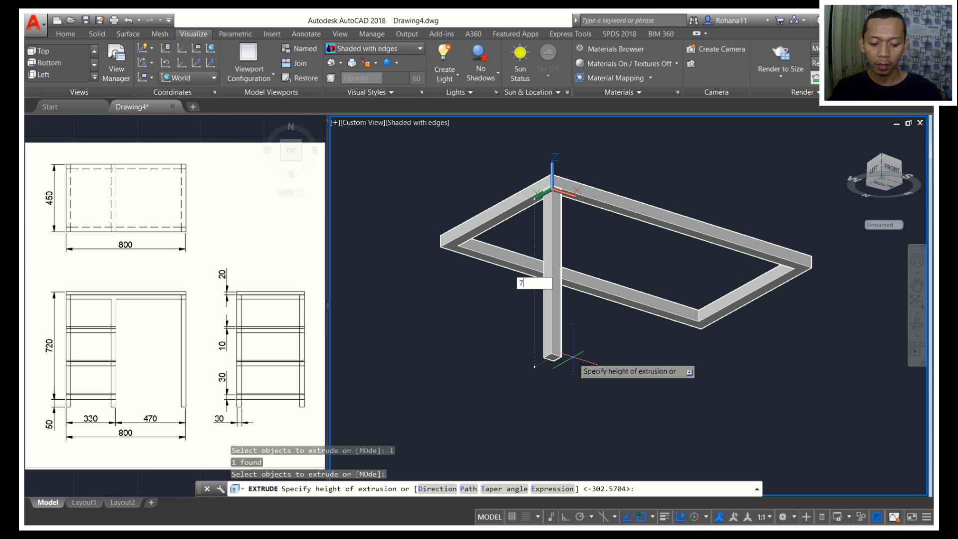
key(Return)
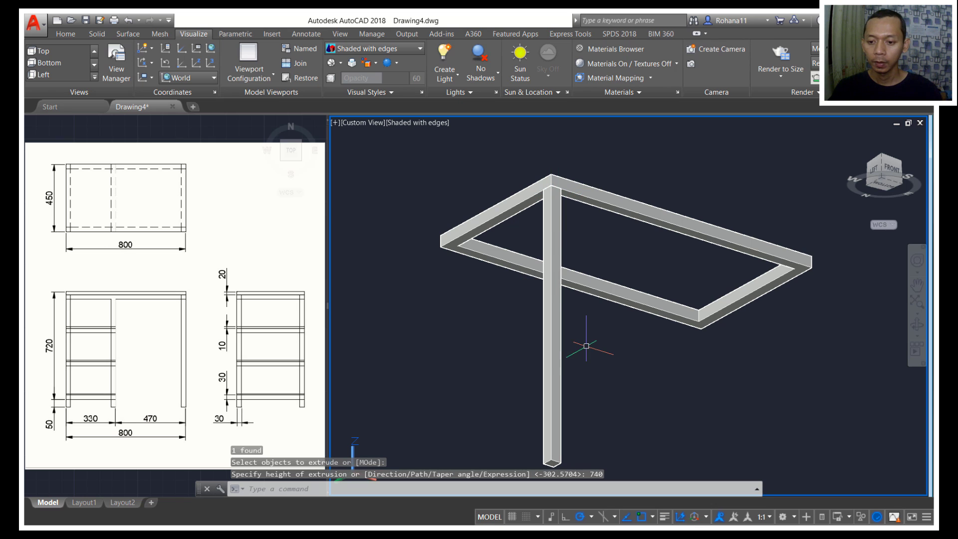
Copy the leg to the neighbouring corner across the short side of the frame, snapping corner to corner
scroll(586, 345, down, 2)
shift+middle_drag(589, 330, 602, 333)
text(c)
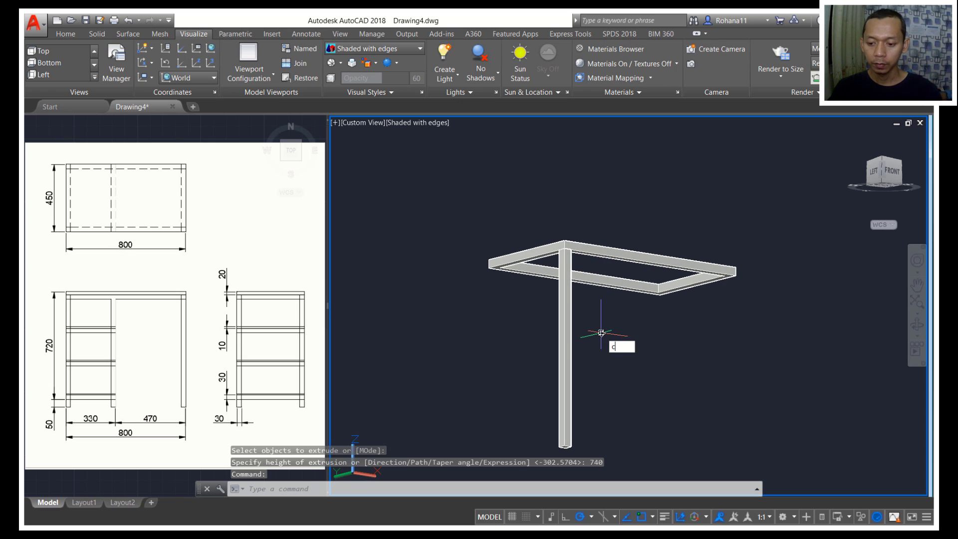
text(o)
key(Return)
click(632, 406)
click(536, 352)
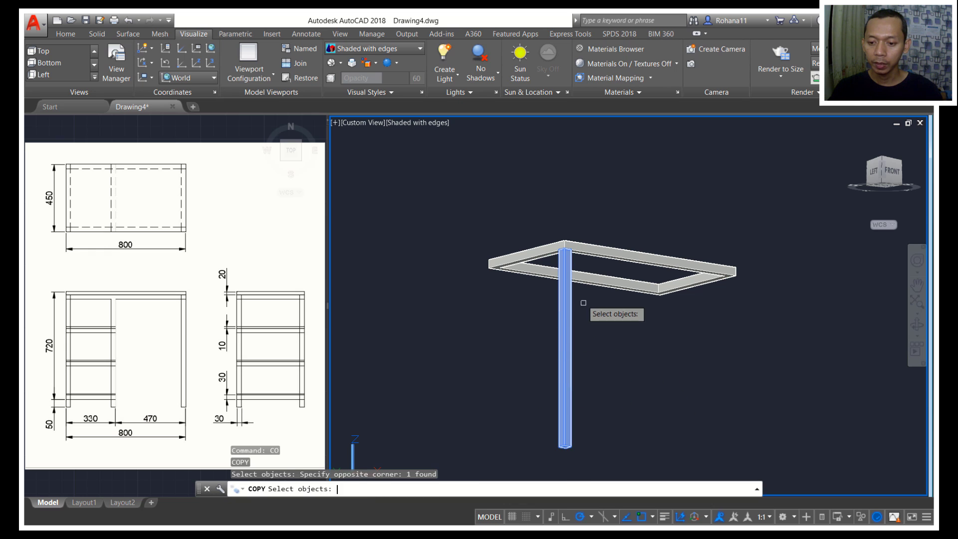
key(Return)
scroll(565, 256, up, 5)
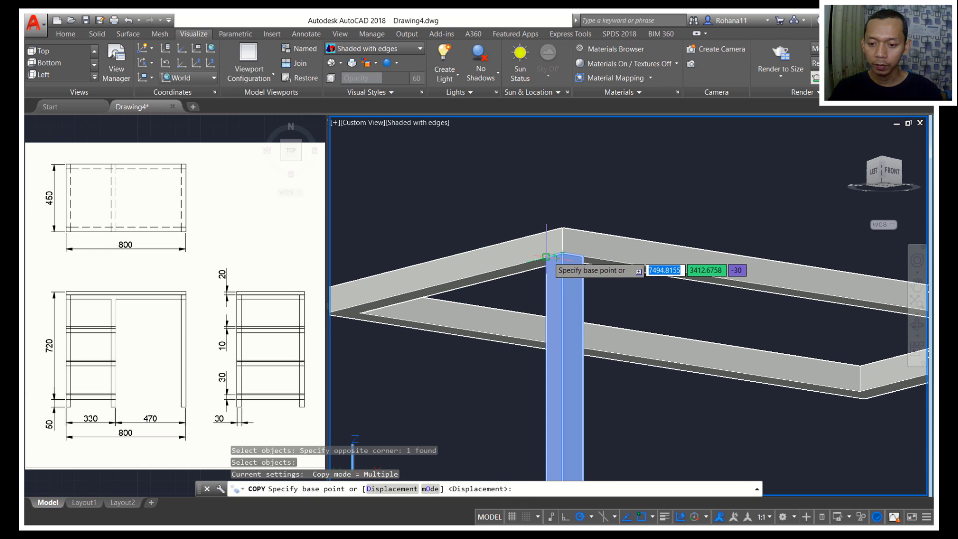
click(546, 257)
scroll(456, 299, up, 3)
middle_drag(456, 299, 554, 339)
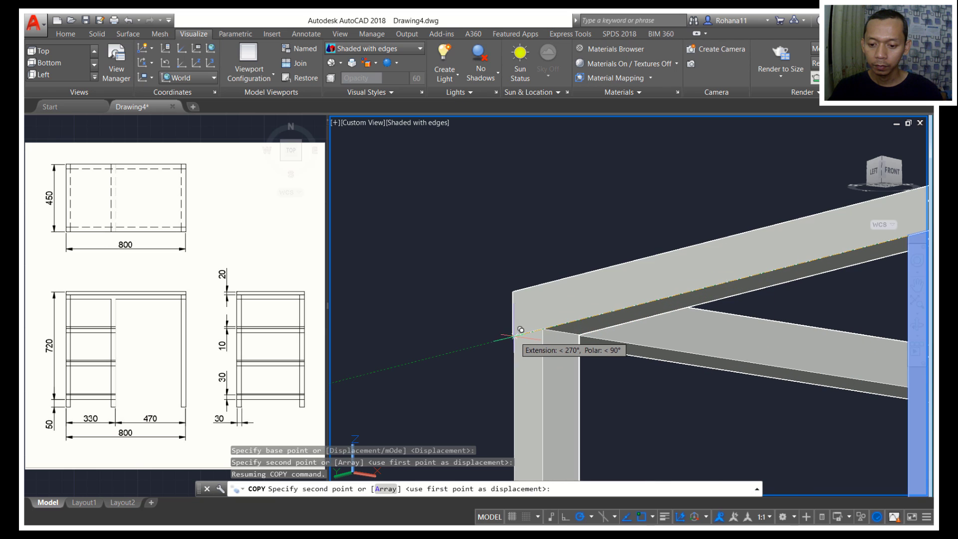
click(544, 315)
scroll(659, 416, down, 5)
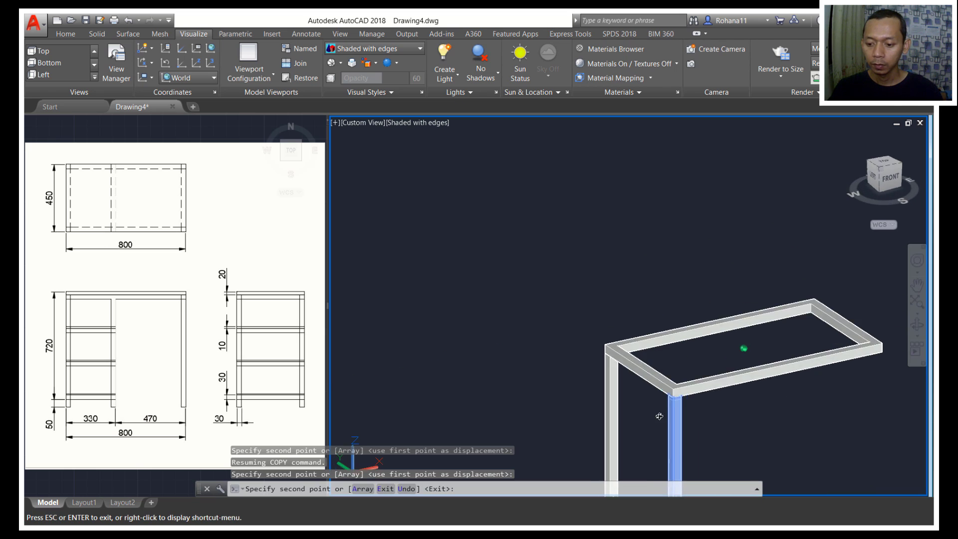
key(Return)
Copy both legs to the two corners at the opposite end of the frame, using the frame's lower corners as reference points
middle_drag(659, 416, 671, 297)
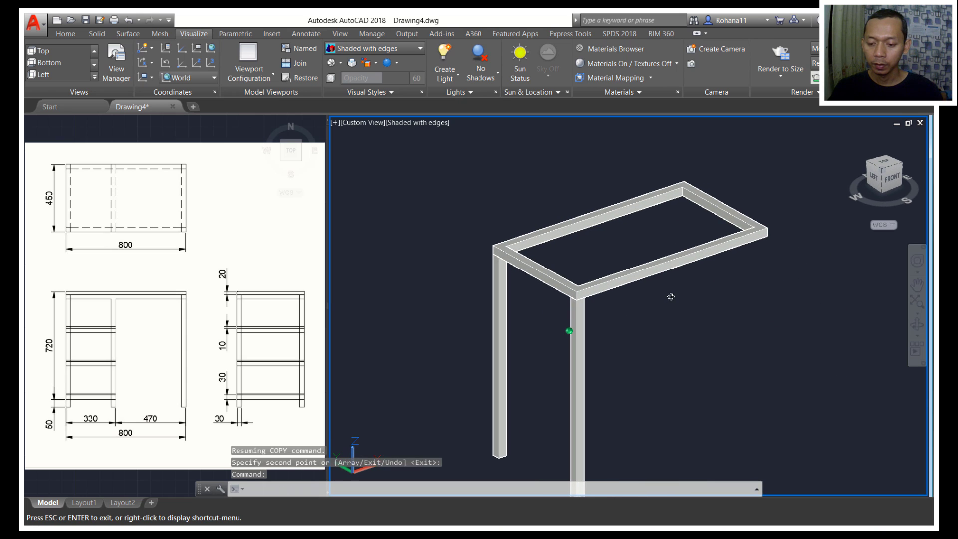
text(co)
key(Return)
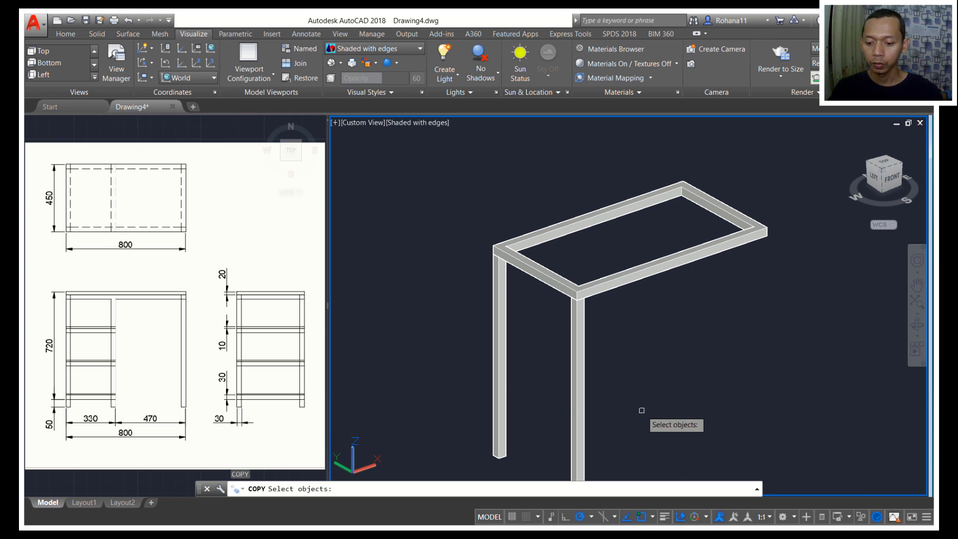
click(642, 411)
click(463, 343)
key(Return)
scroll(608, 315, up, 2)
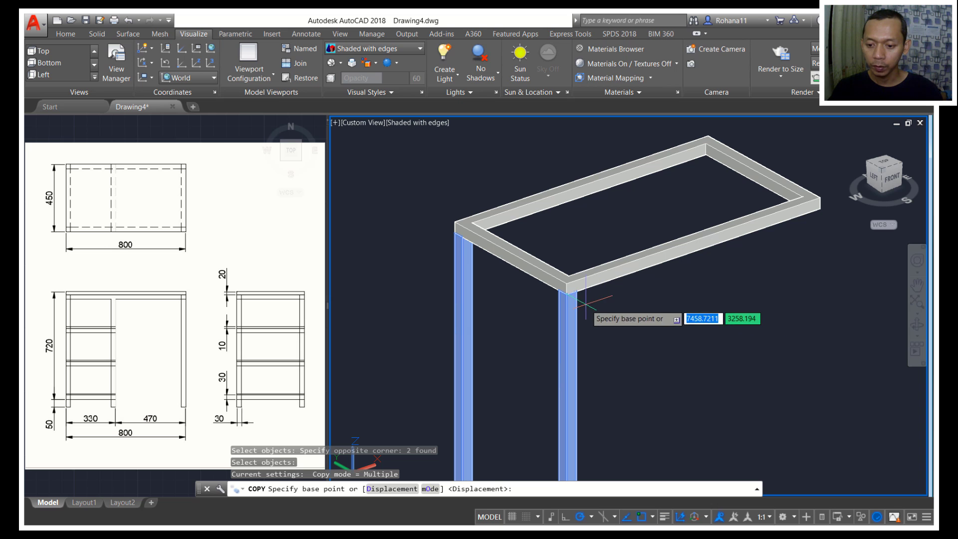
click(569, 291)
middle_drag(781, 289, 702, 317)
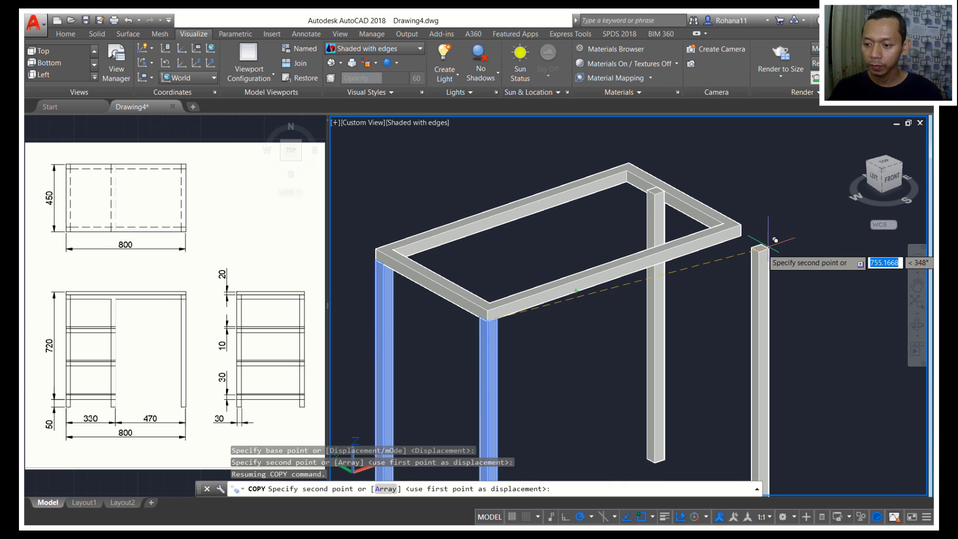
click(740, 235)
scroll(740, 235, down, 4)
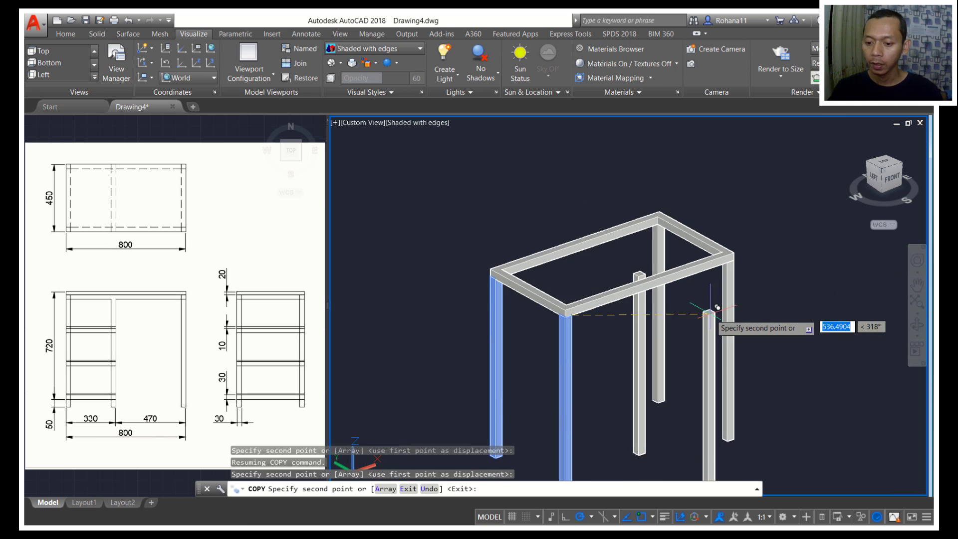
key(Return)
Copy the first pair of end legs 300 along the frame's length as the middle legs
key(Return)
click(632, 385)
click(527, 313)
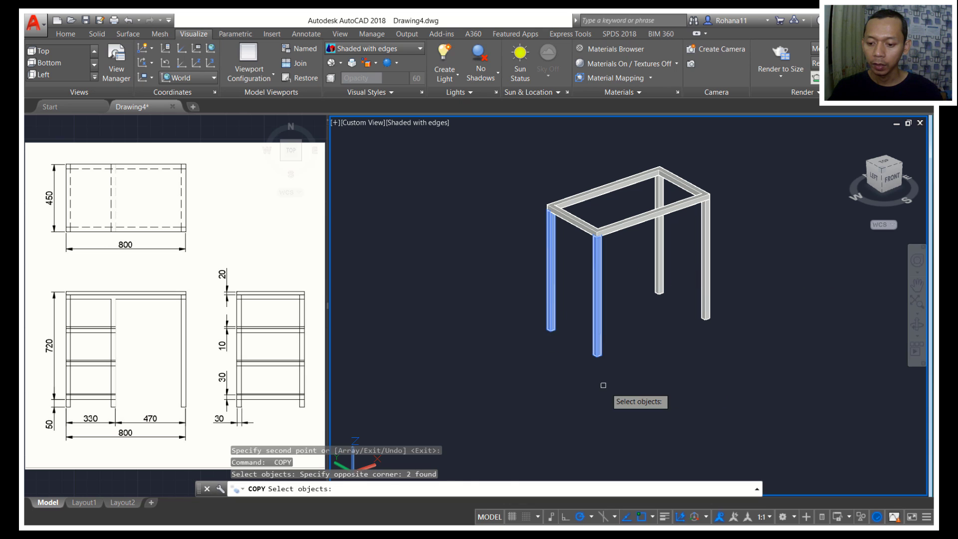
key(Return)
click(611, 399)
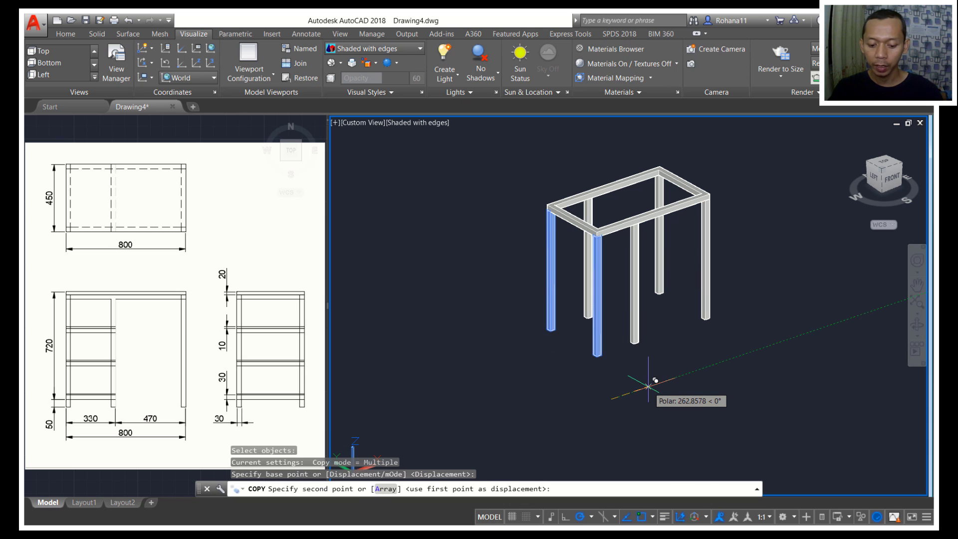
text(300)
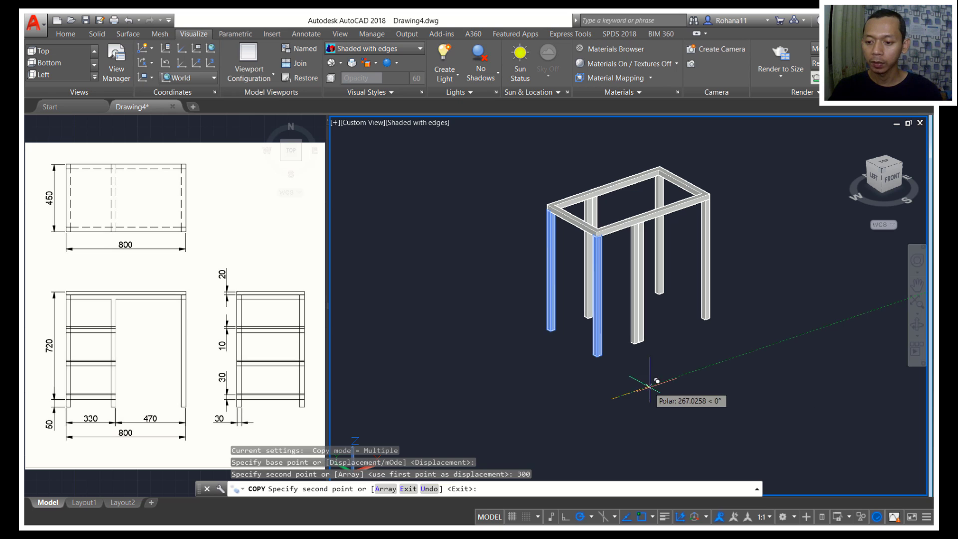
key(Return)
key(Return)
Draw a crossbar profile rectangle on the inner face of the rear long rail, directly above the middle leg
scroll(616, 265, up, 3)
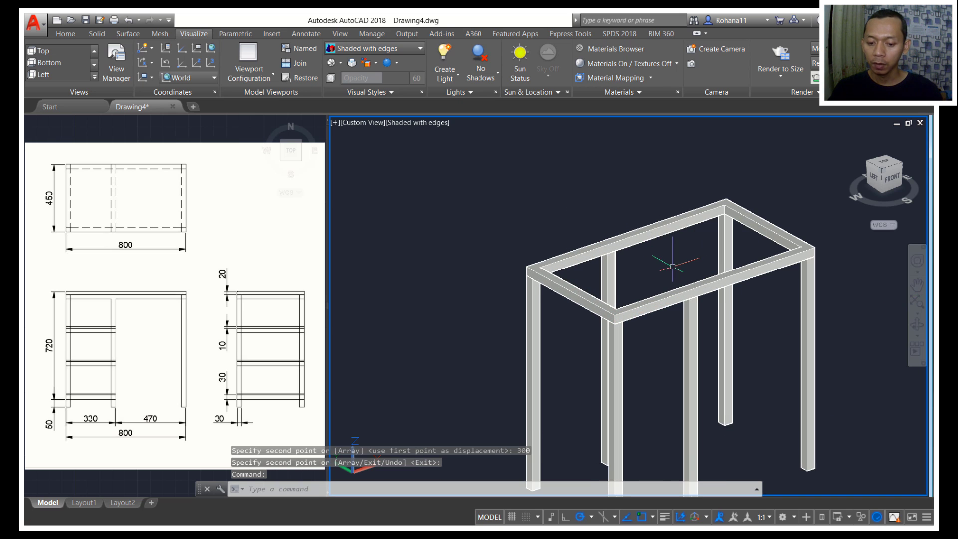
text(rec)
key(Return)
scroll(654, 283, up, 4)
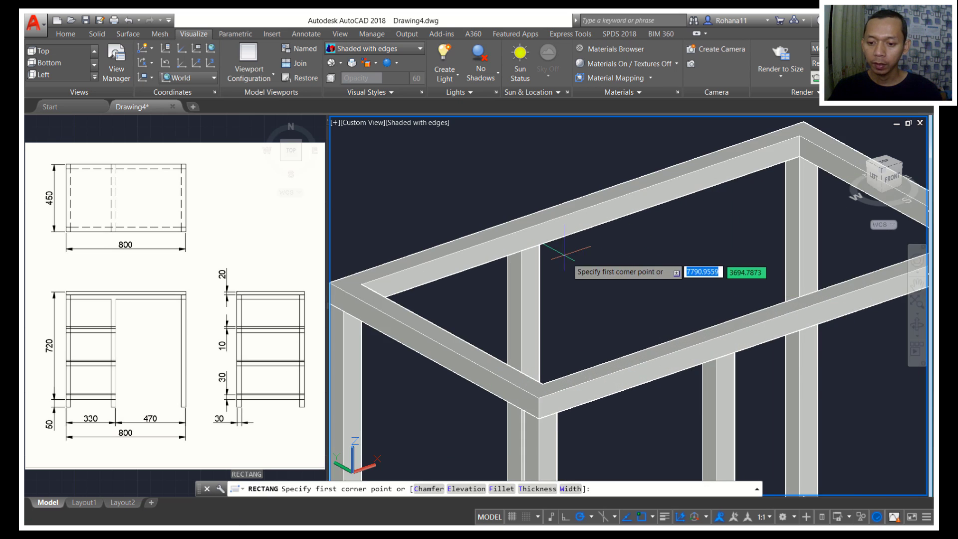
click(541, 245)
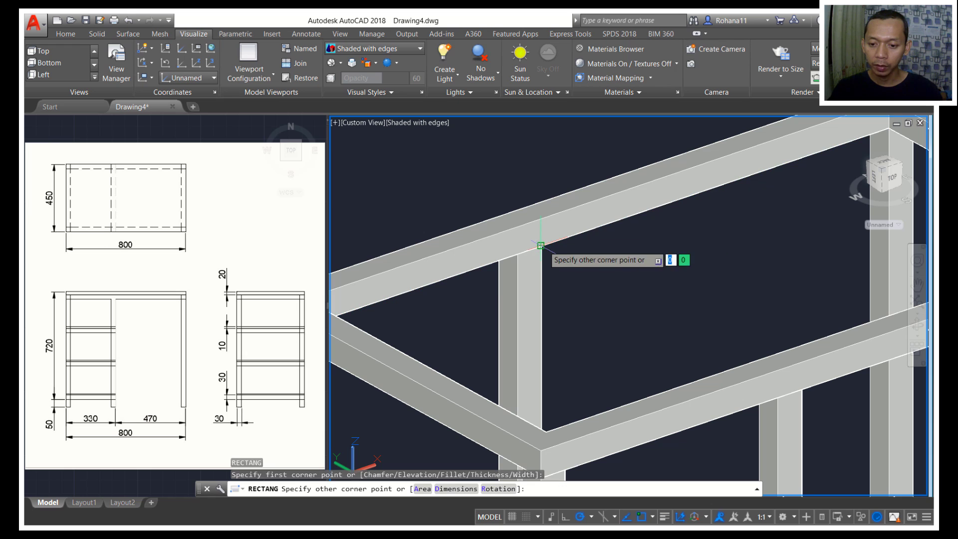
click(519, 228)
Extrude the crossbar profile across to the inner face of the opposite long rail
middle_drag(639, 303, 632, 246)
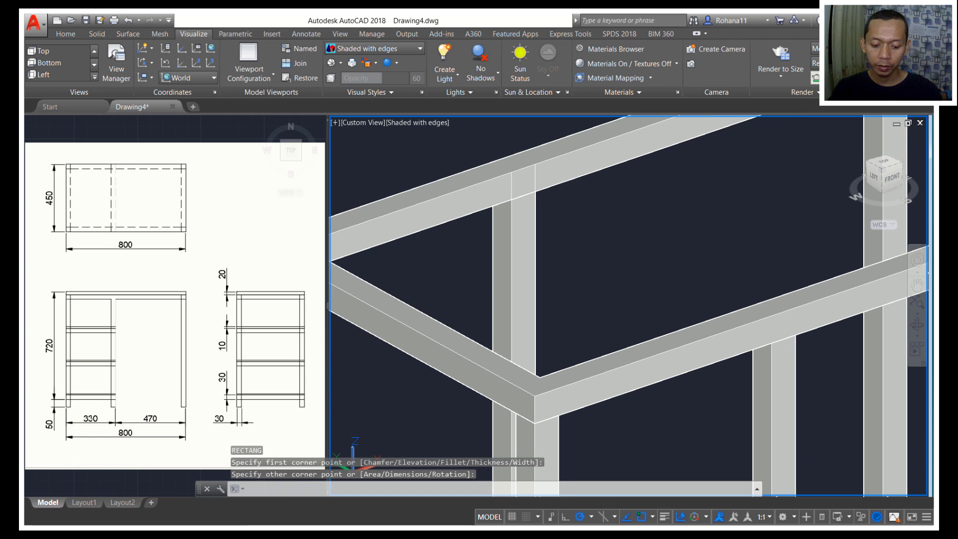
text(ext)
key(Return)
text(l)
key(Return)
key(Return)
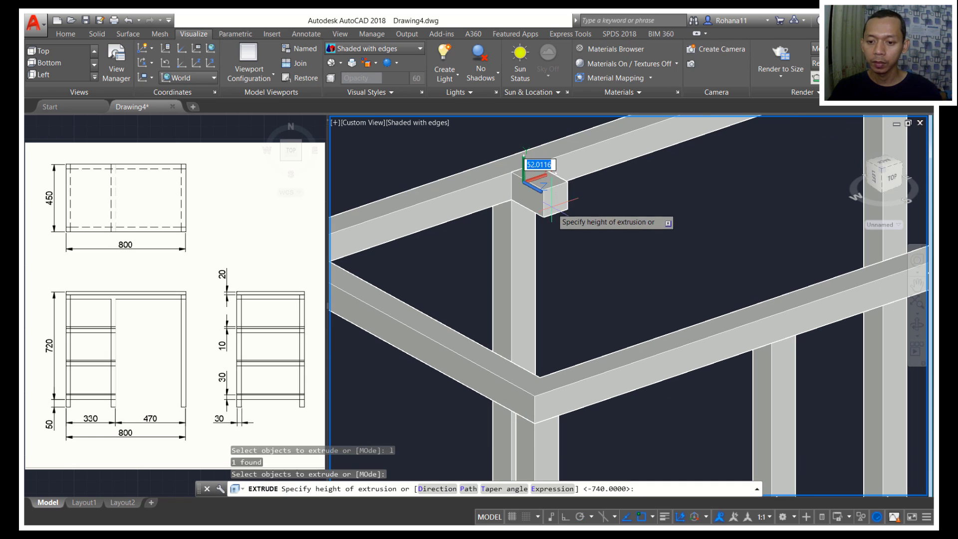
shift+middle_drag(642, 261, 591, 222)
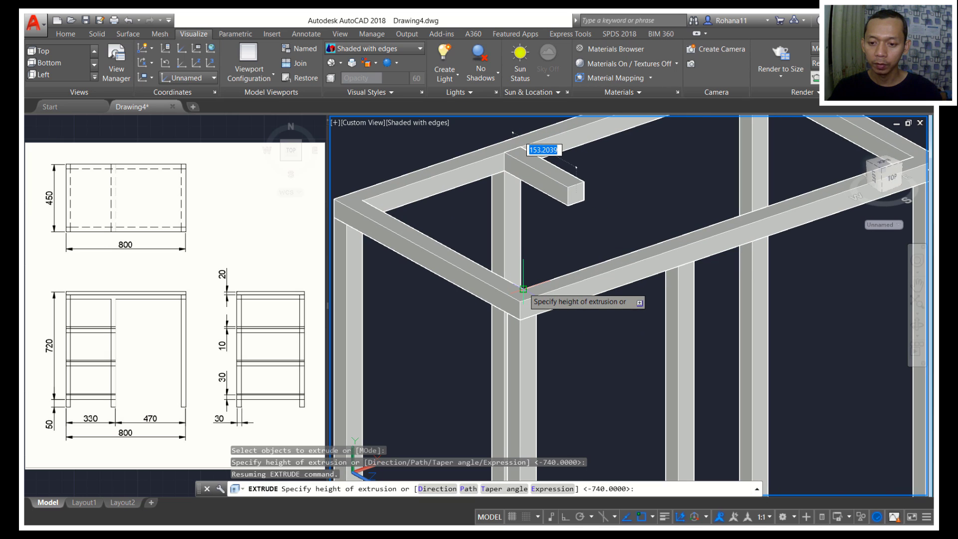
key(Return)
Union the top frame, crossbar and all six legs into one solid
scroll(672, 228, down, 5)
middle_drag(728, 308, 701, 276)
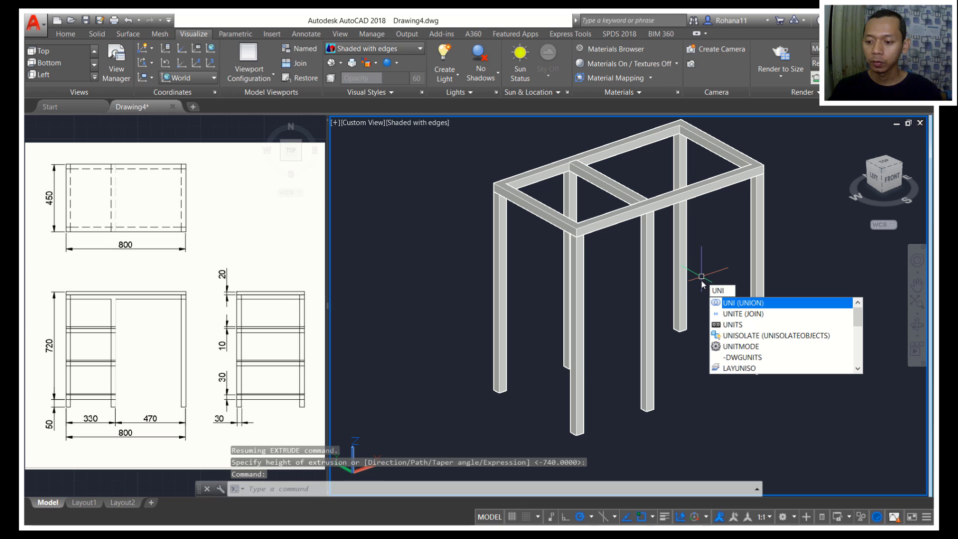
key(Return)
scroll(759, 339, down, 2)
click(792, 415)
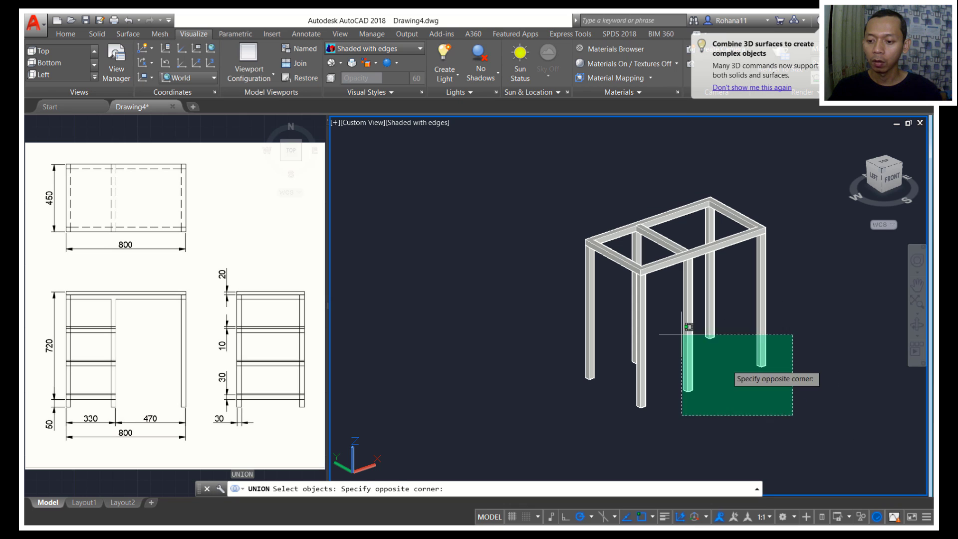
click(556, 194)
key(Return)
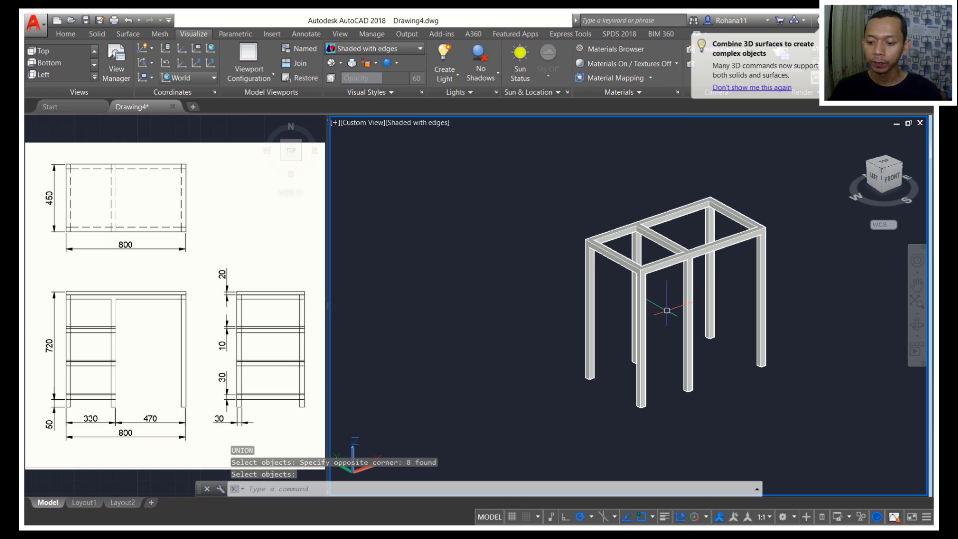
Undo the last rectangle
key(ctrl+z)
key(ctrl+z)
key(ctrl+z)
key(ctrl+z)
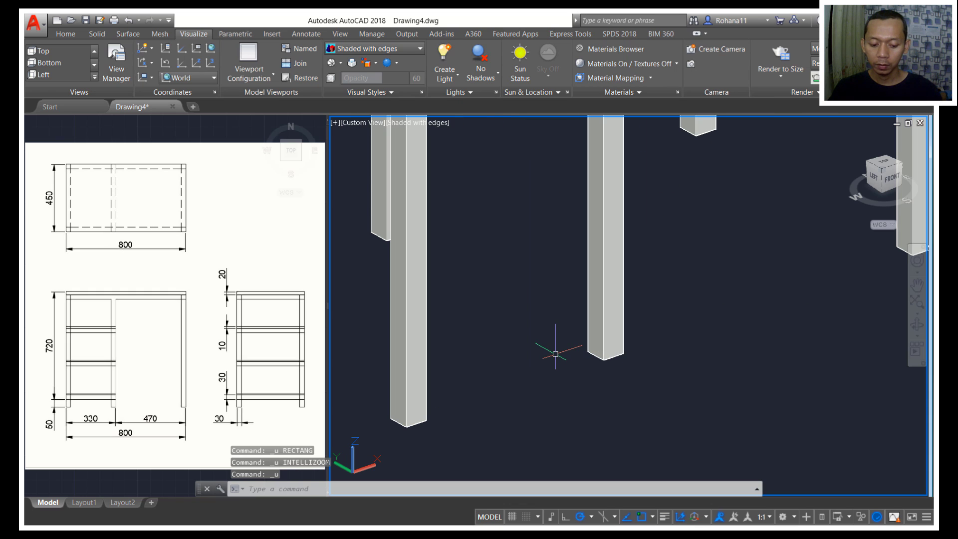
Draw a 30 by 30 rectangle at the foot of the front middle leg, on the face toward the front corner leg
key(Return)
scroll(555, 354, up, 1)
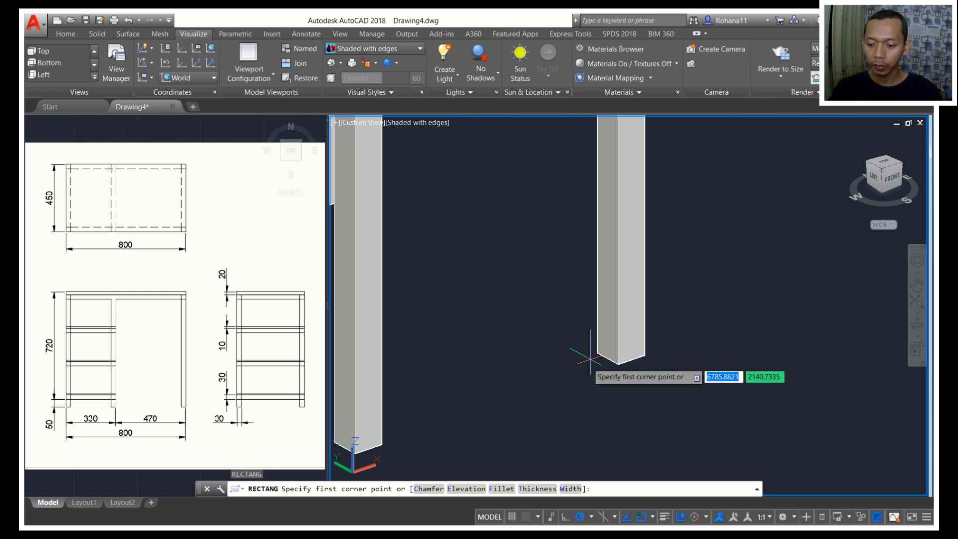
click(618, 362)
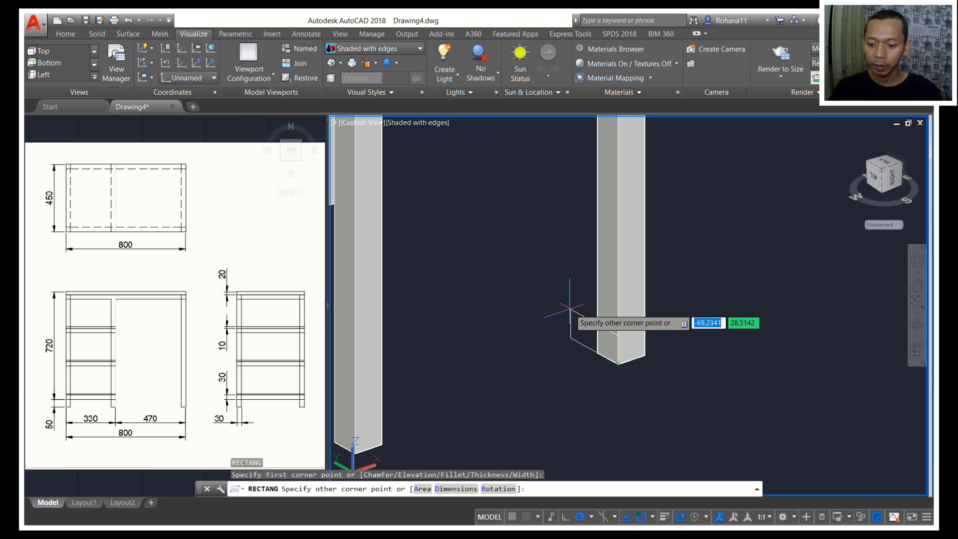
key(Return)
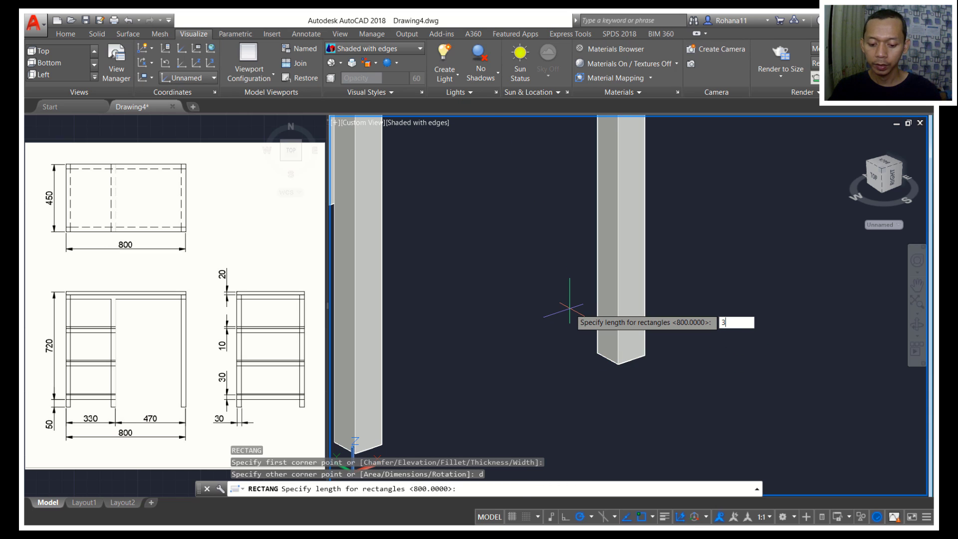
text(30)
key(Return)
text(30)
key(Return)
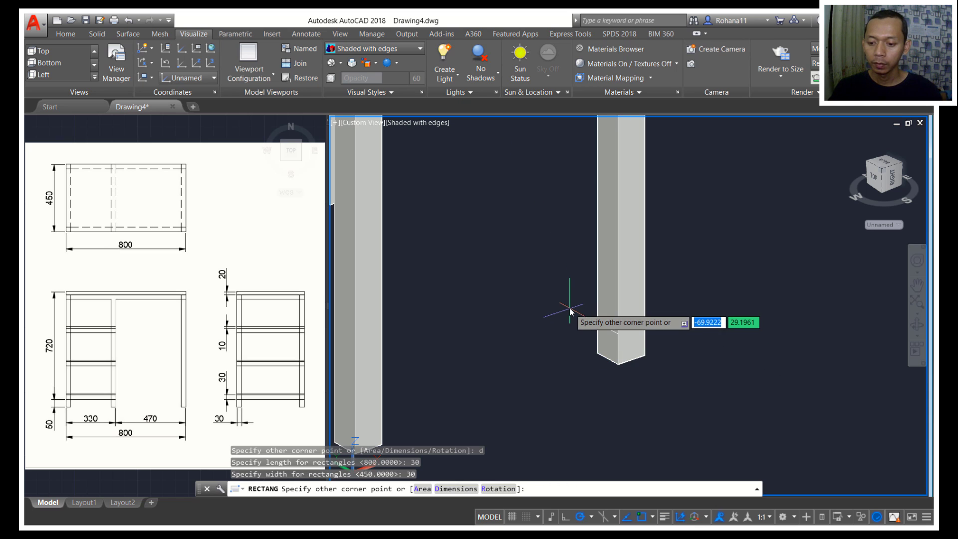
key(Return)
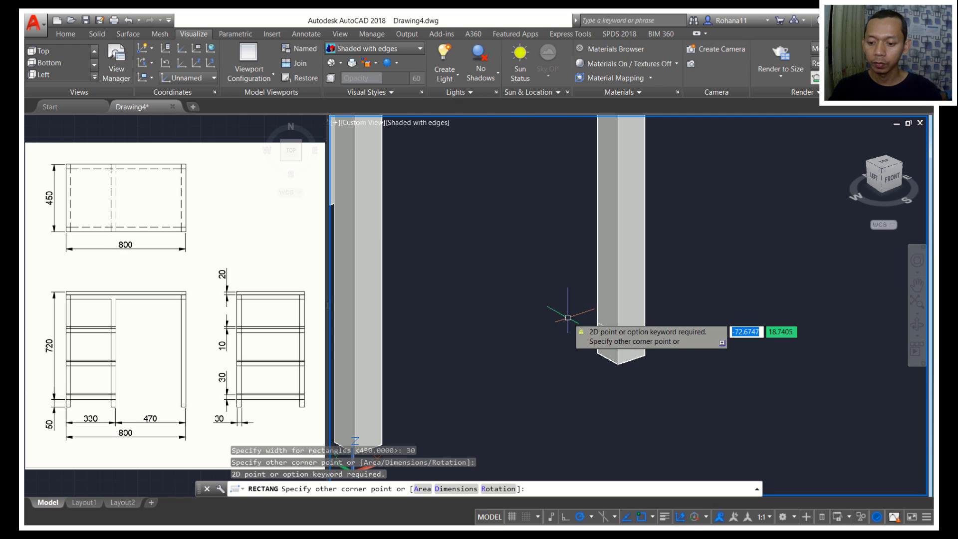
key(Escape)
Extrude the square at the leg's foot as a bottom rail reaching the front corner leg
middle_drag(552, 333, 573, 311)
text(EXT)
key(Return)
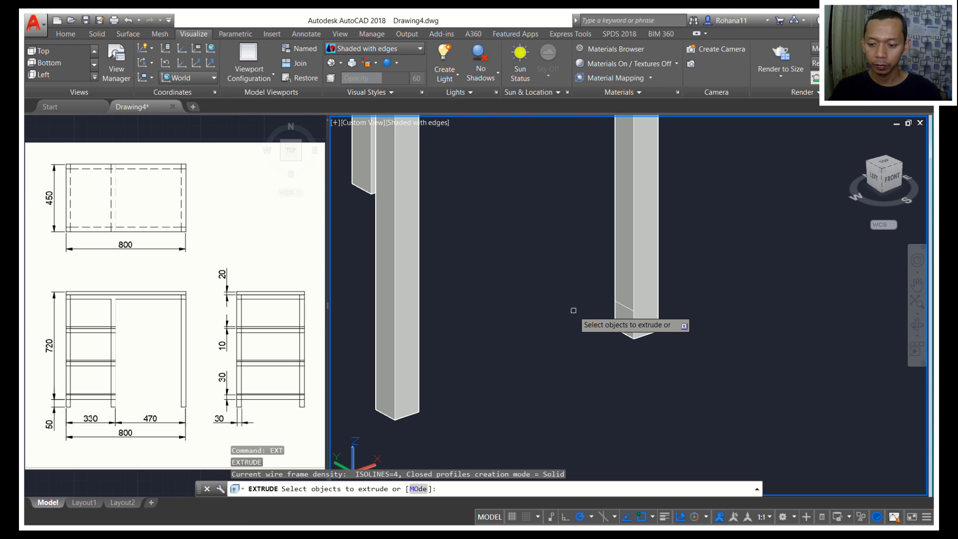
click(573, 310)
key(Return)
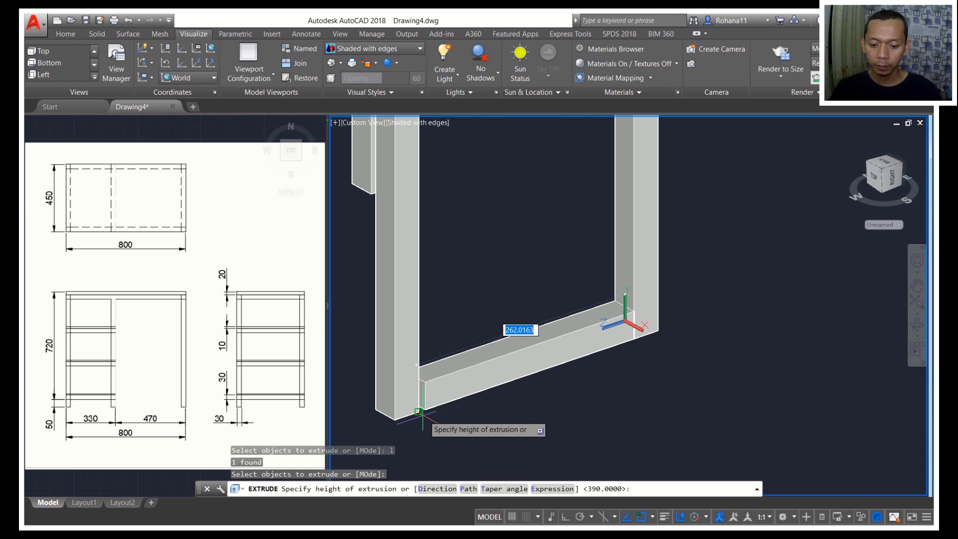
click(421, 413)
Draw a 30 by 30 rectangle at the foot of the back left corner leg, on the face toward the front corner leg
middle_drag(515, 325, 541, 297)
text(rec)
key(Return)
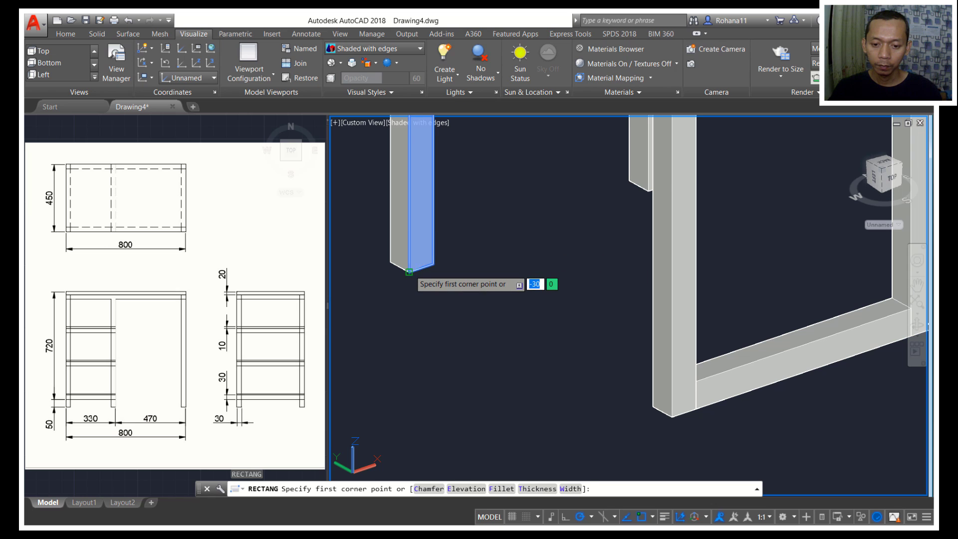
click(408, 271)
text(d)
key(Return)
text(30)
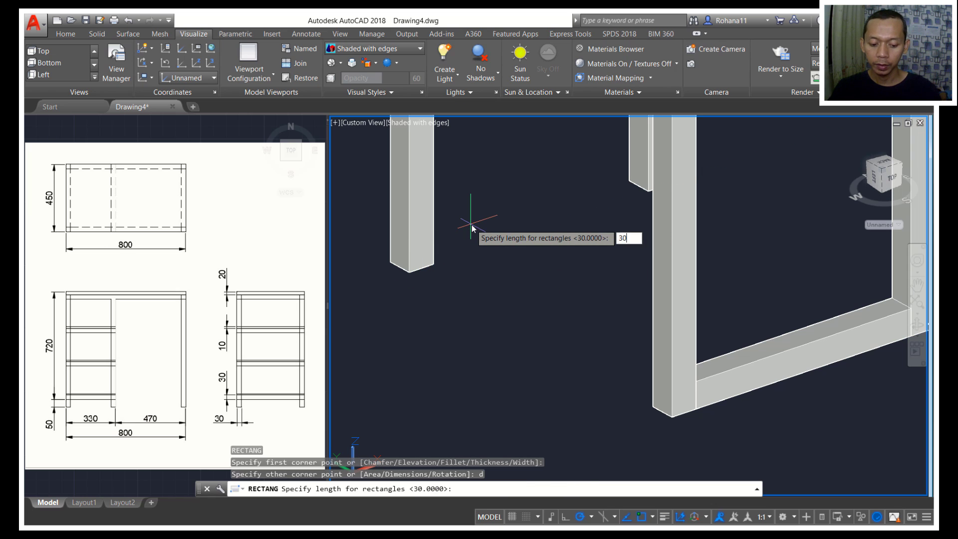
key(Return)
text(30)
key(Return)
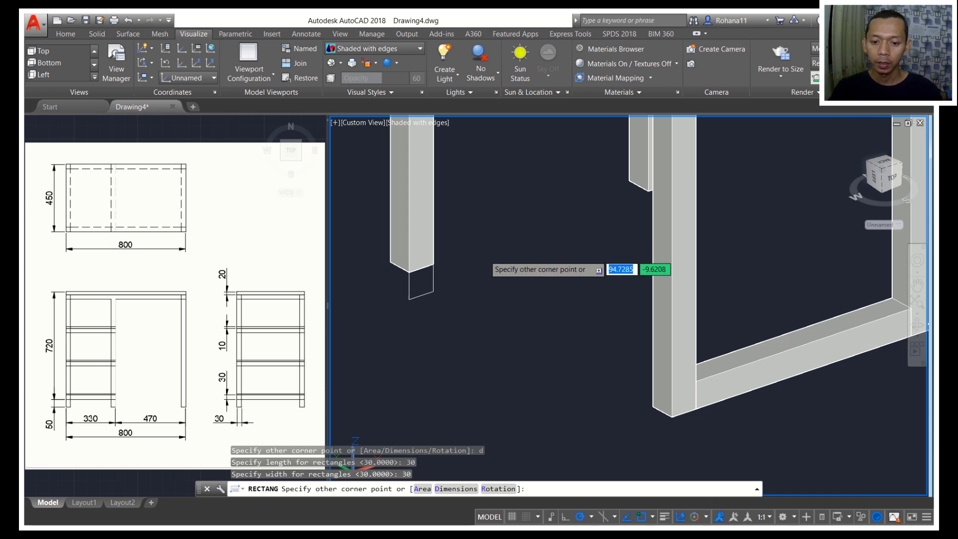
key(Return)
click(489, 211)
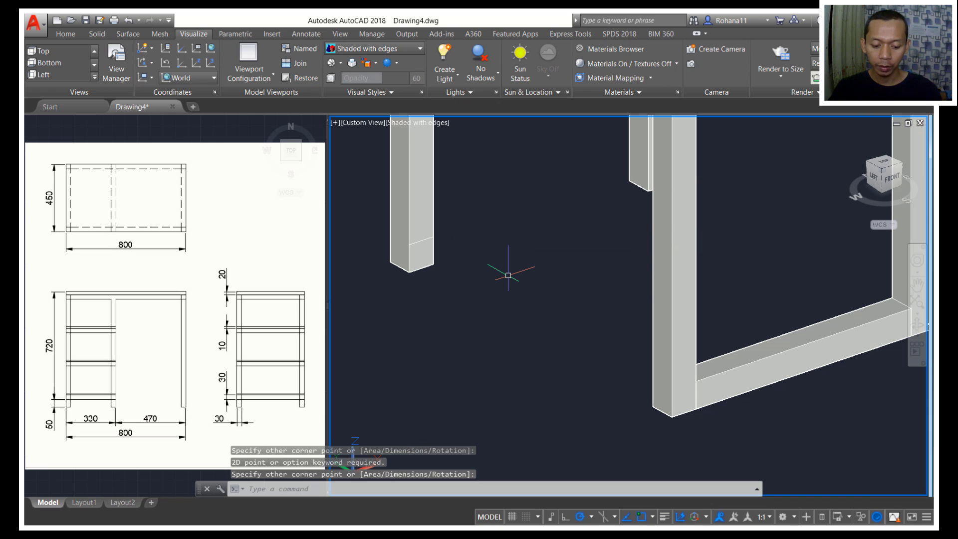
Extrude the square at the back left leg's foot as a side bottom rail reaching the front corner leg
text(ext)
key(Return)
text(l)
key(Return)
key(Return)
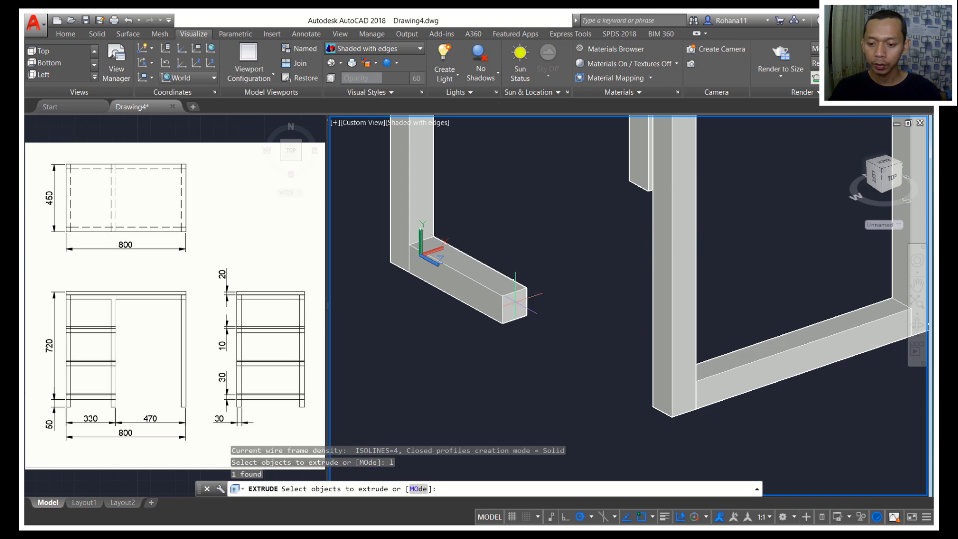
key(Return)
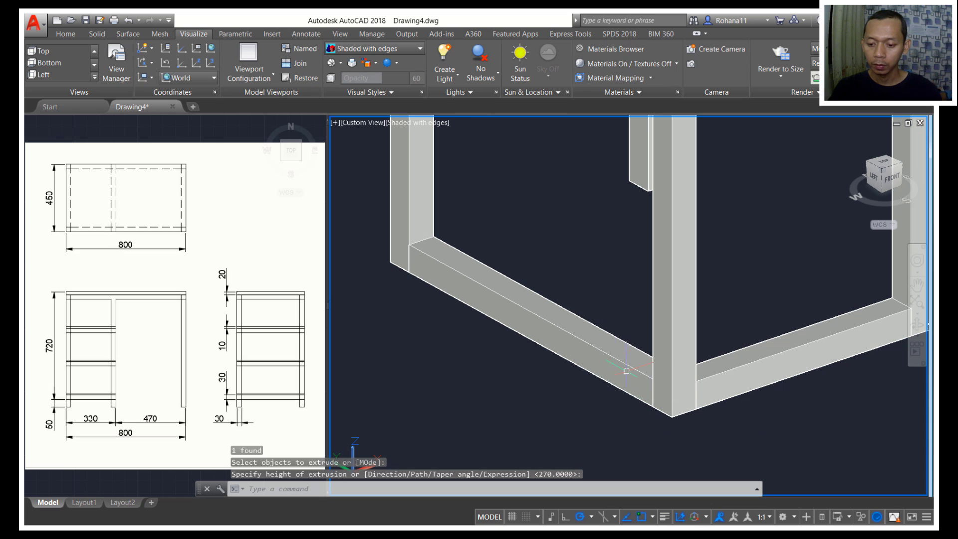
Copy the left side bottom rail to the foot of the back middle leg so it spans the two middle legs
text(co)
key(Return)
click(554, 256)
click(524, 338)
key(Return)
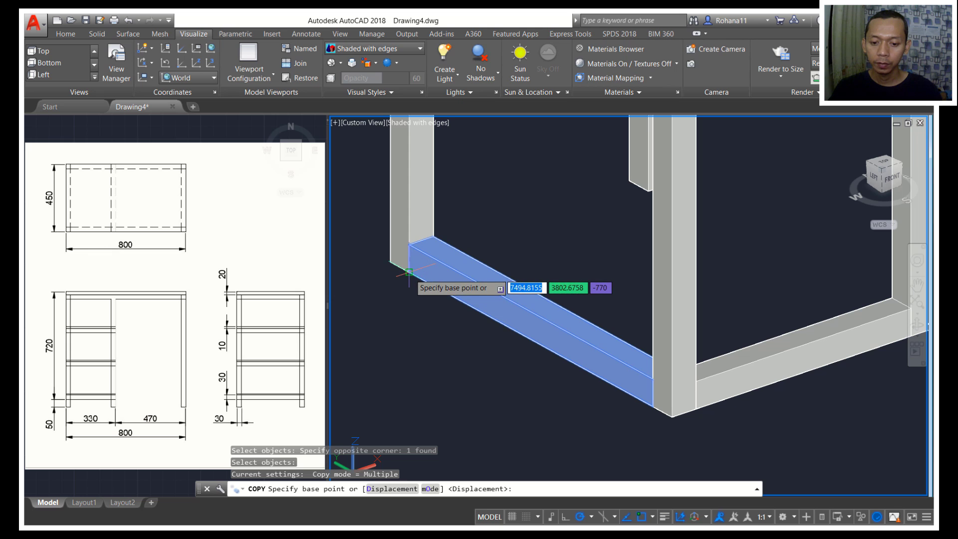
click(409, 272)
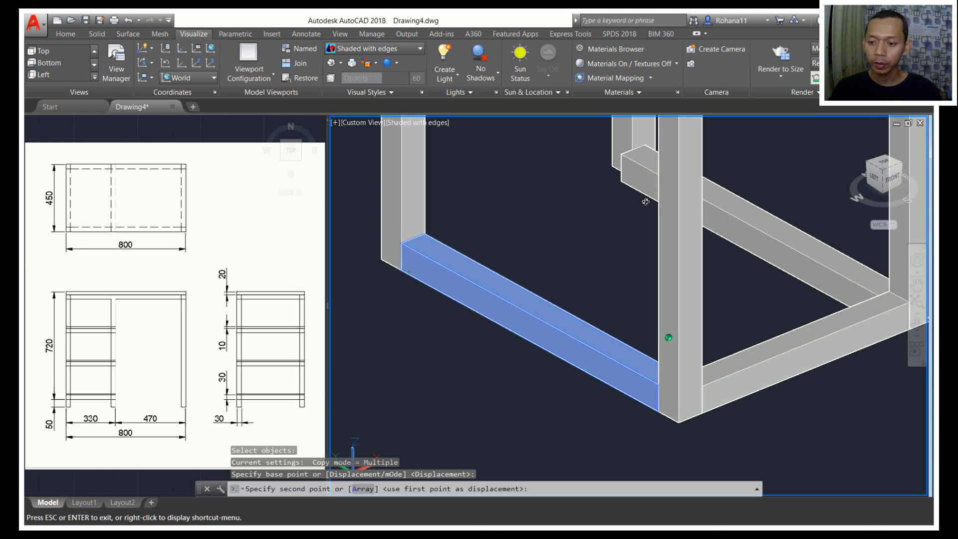
shift+middle_drag(645, 202, 580, 169)
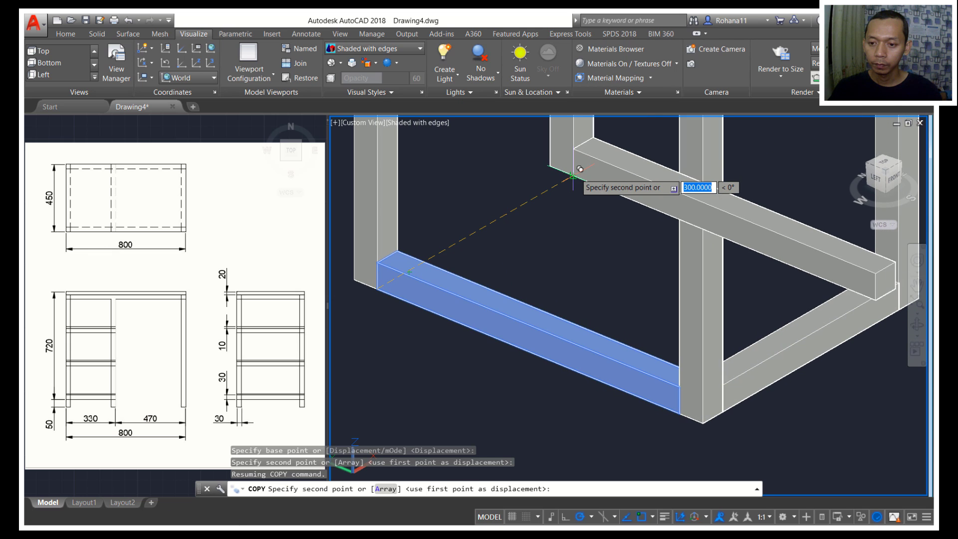
click(582, 242)
key(Return)
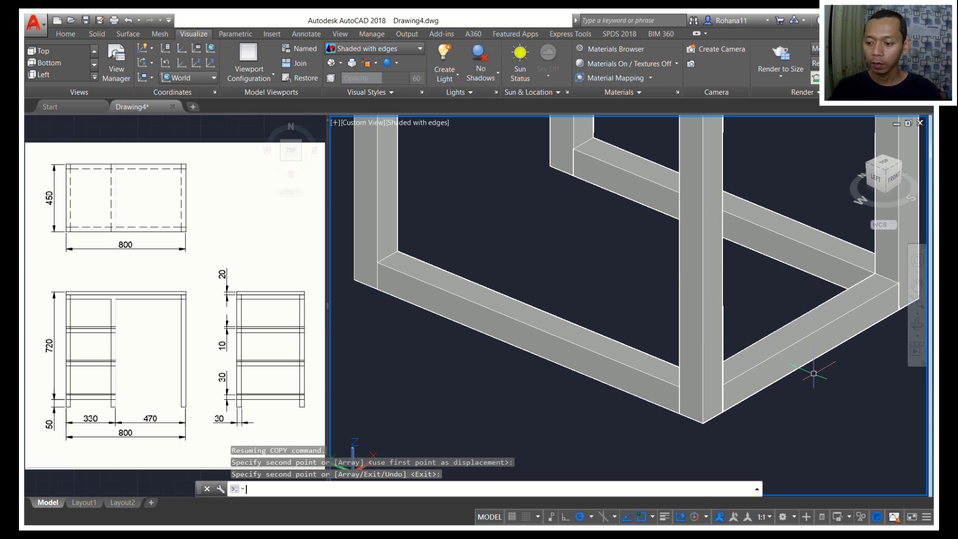
Copy the front bottom rail to the back, between the feet of the back corner leg and back middle leg
key(Return)
click(843, 329)
key(Return)
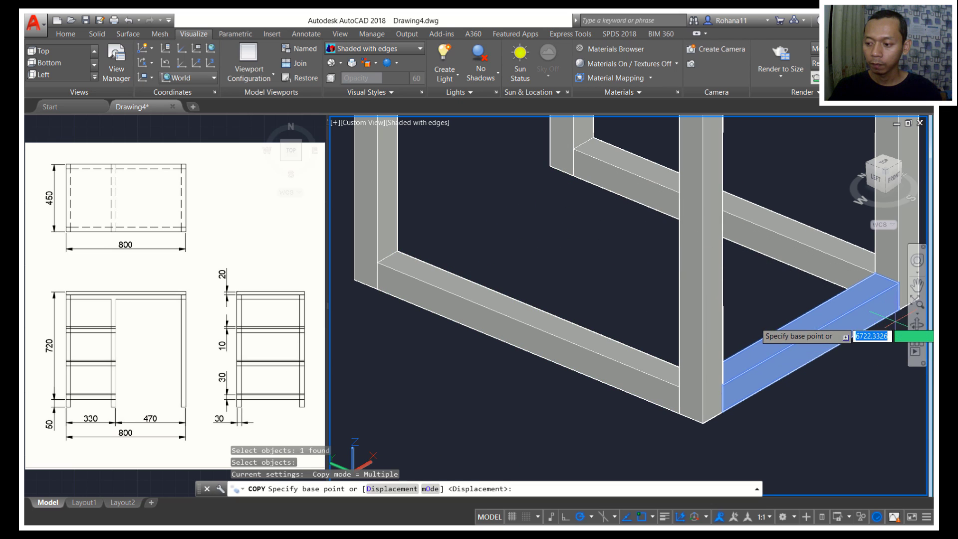
click(899, 309)
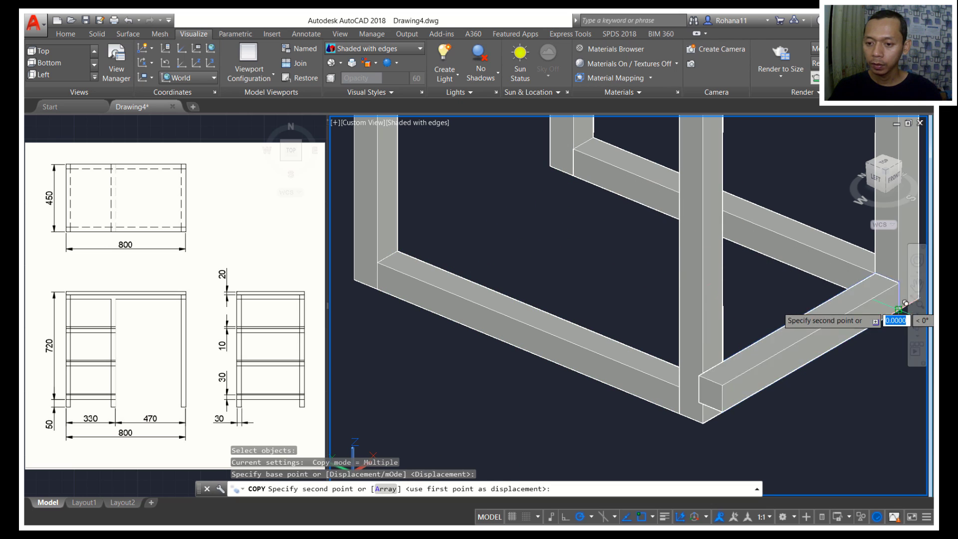
click(575, 166)
key(Return)
scroll(627, 255, down, 4)
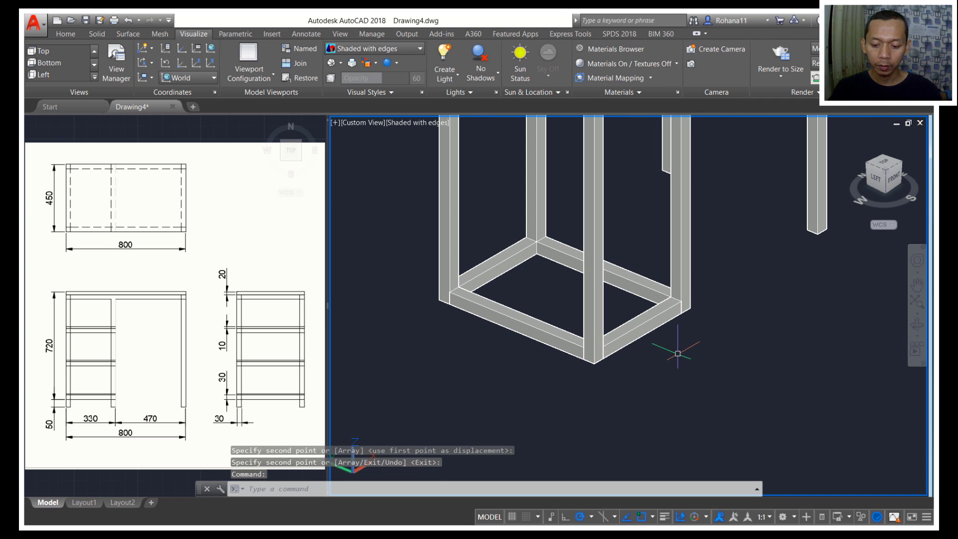
Draw a rectangle on the underside of the leg feet, spanning diagonally opposite outer corners of the four-leg shelf bay
key(Return)
shift+middle_drag(678, 353, 630, 216)
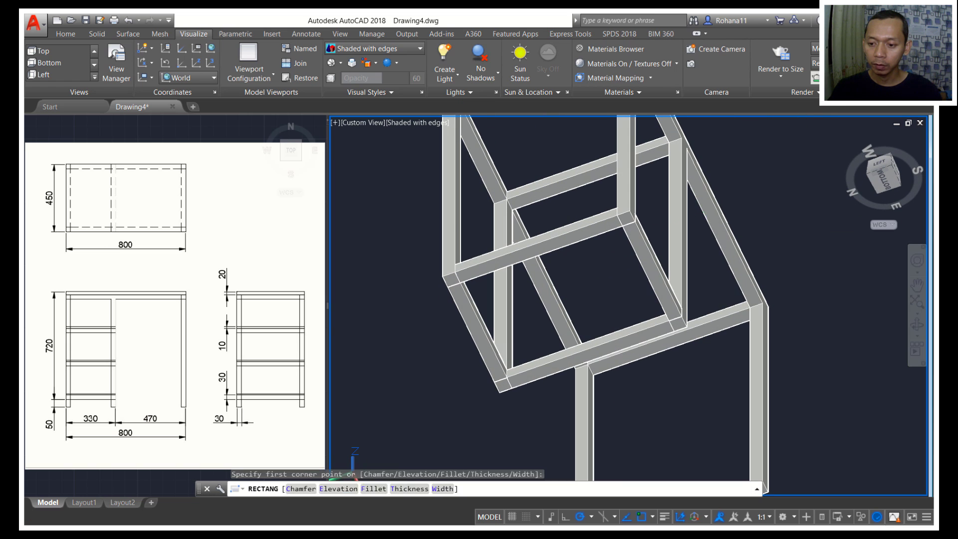
scroll(630, 216, up, 3)
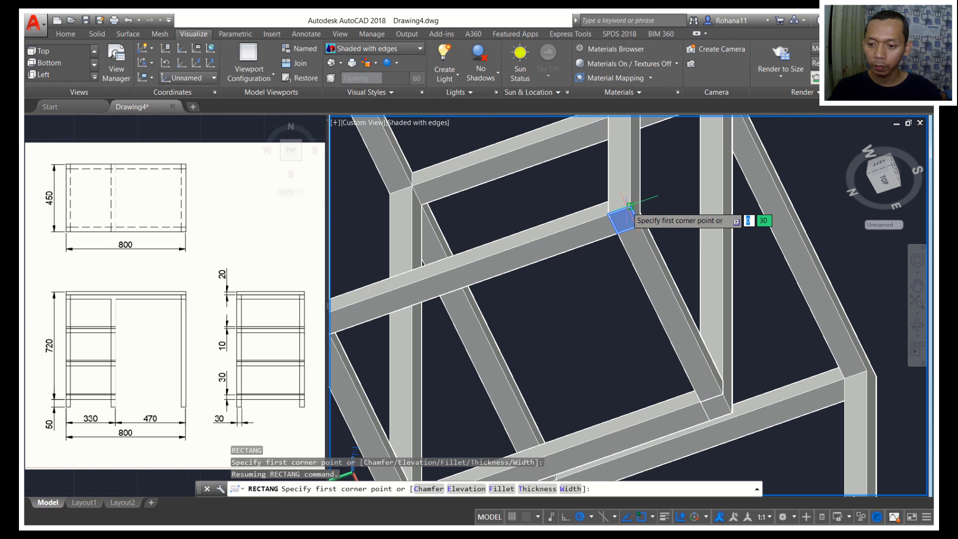
click(630, 206)
scroll(629, 206, down, 4)
scroll(573, 295, up, 5)
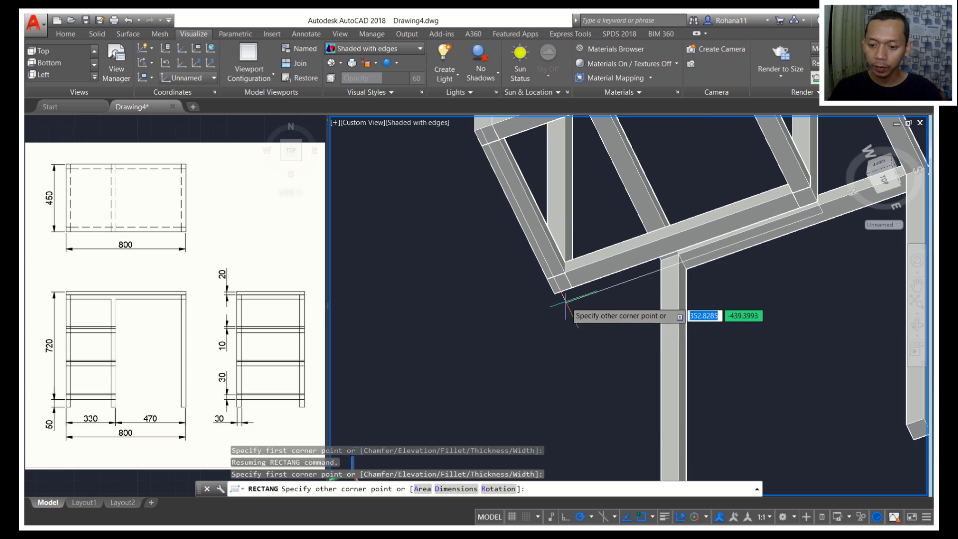
key(Return)
Extrude the shelf bay rectangle downward by 10 to form the bottom shelf board
shift+middle_drag(657, 325, 706, 368)
text(ext)
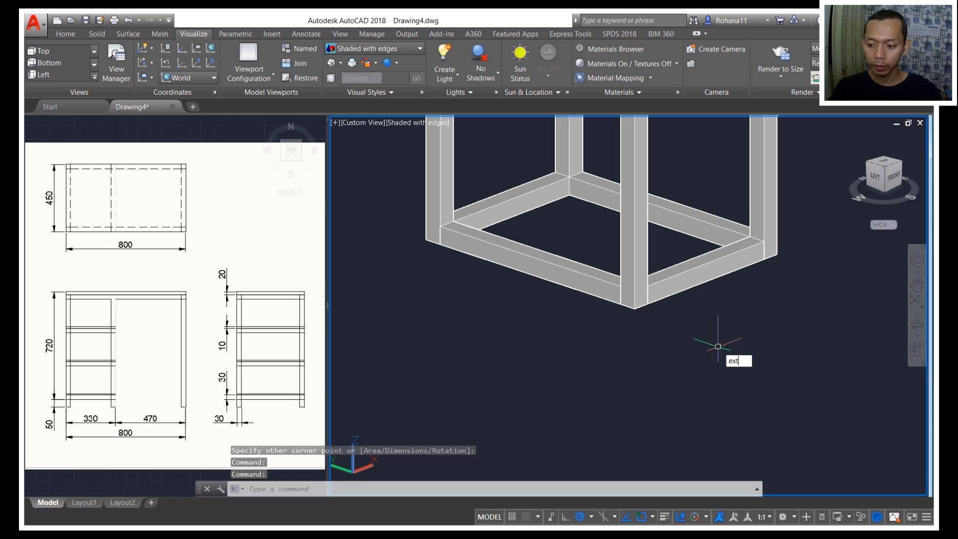
key(Return)
text(l)
key(Return)
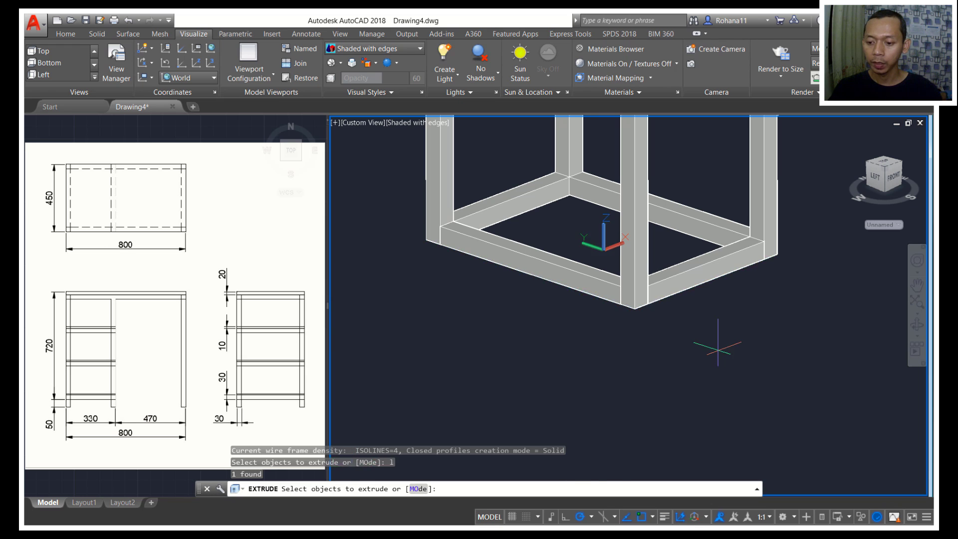
key(Return)
text(10)
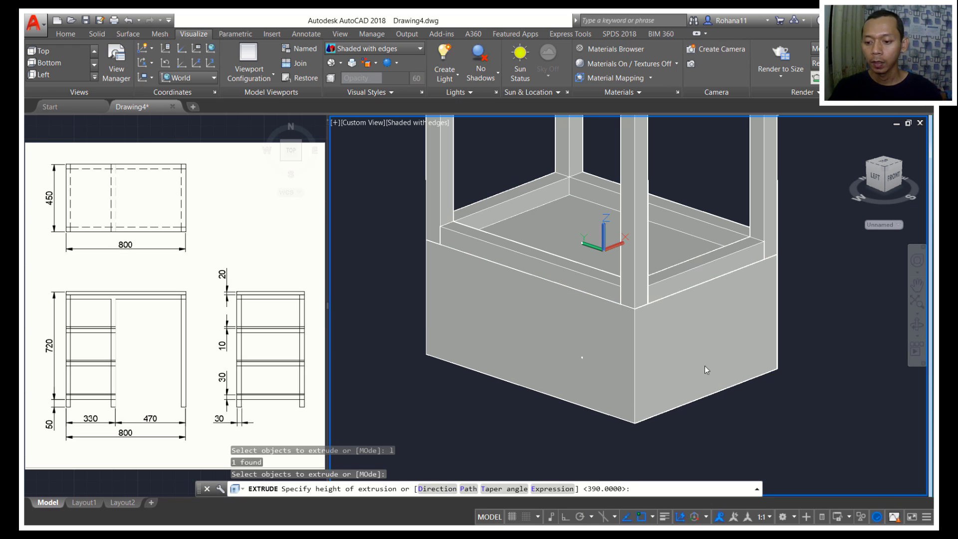
key(Return)
Move the shelf board up by 40 so it rests on the bottom rails
text(m)
key(Return)
text(l)
key(Return)
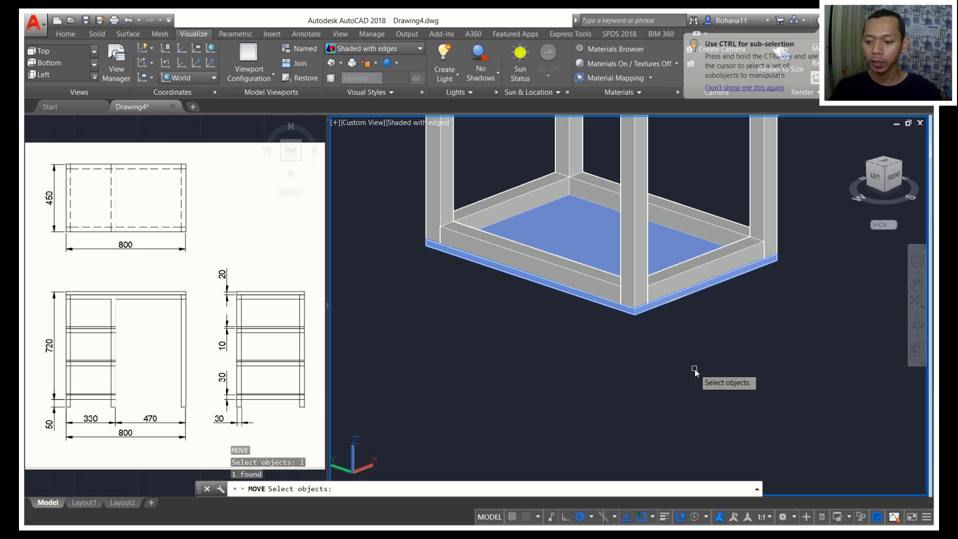
key(Return)
click(713, 359)
text(40)
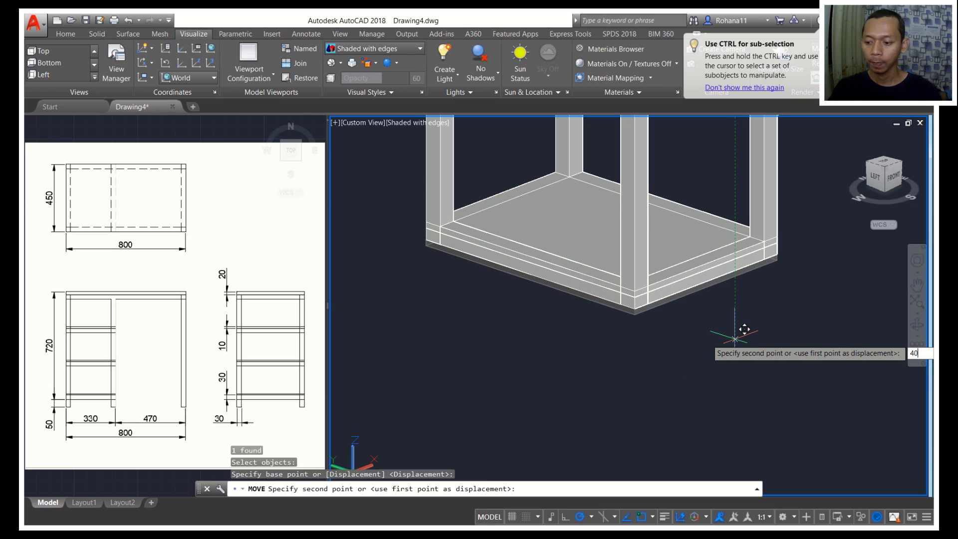
key(Return)
Copy the leg frame solid in place, using the same point at a leg's foot as base and destination
middle_drag(699, 324, 665, 368)
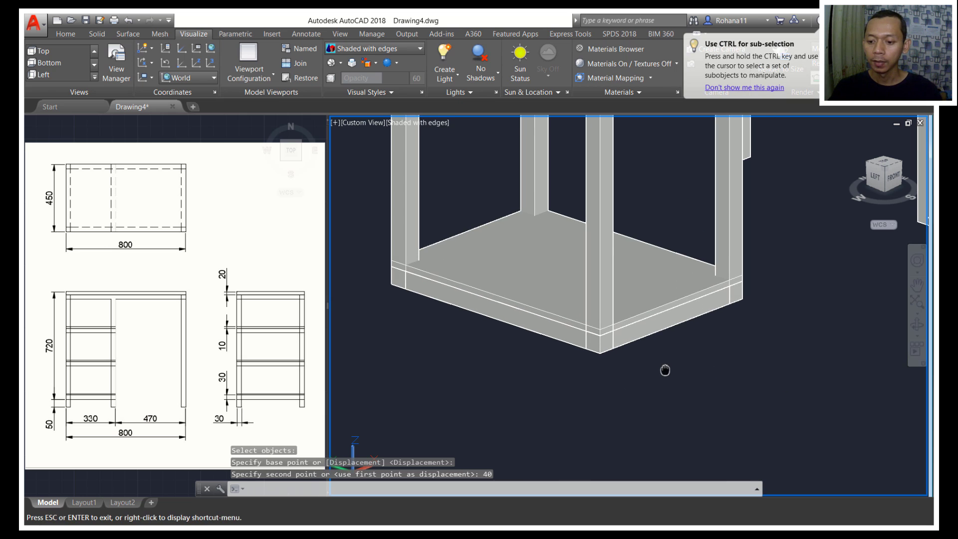
scroll(684, 301, down, 3)
text(co)
key(Return)
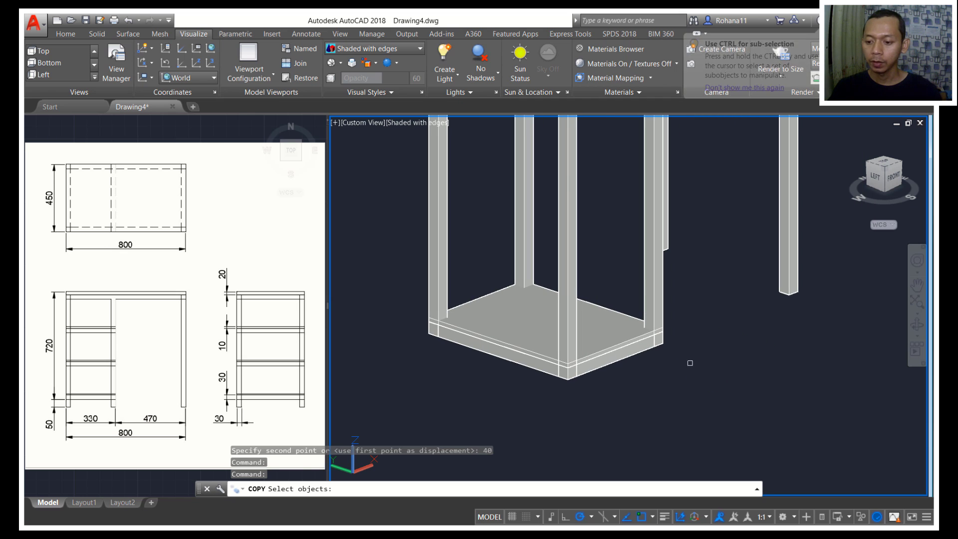
click(659, 294)
key(Return)
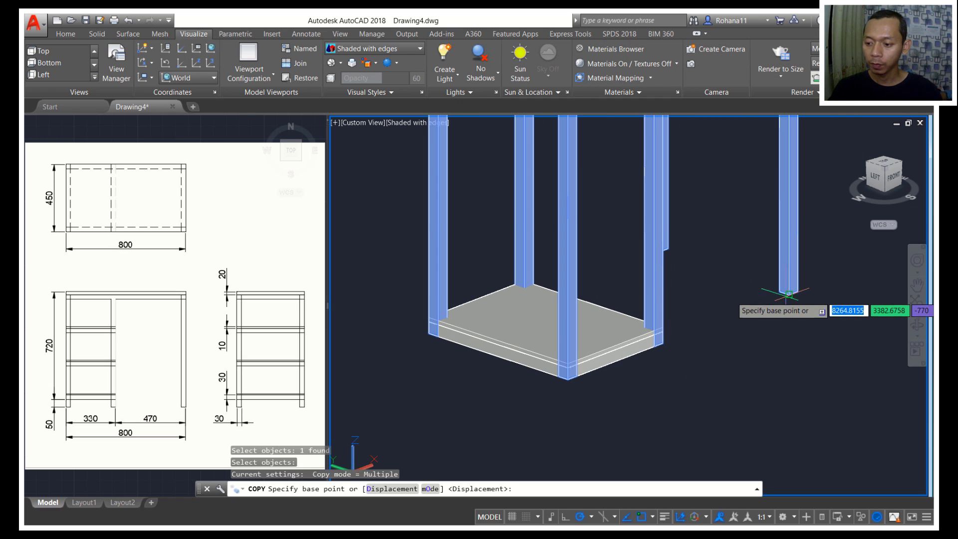
click(790, 295)
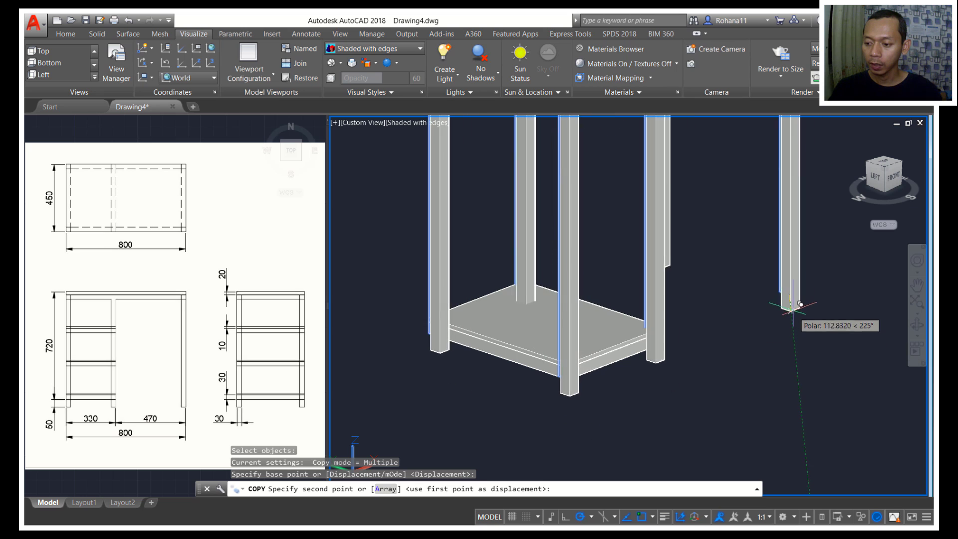
click(796, 288)
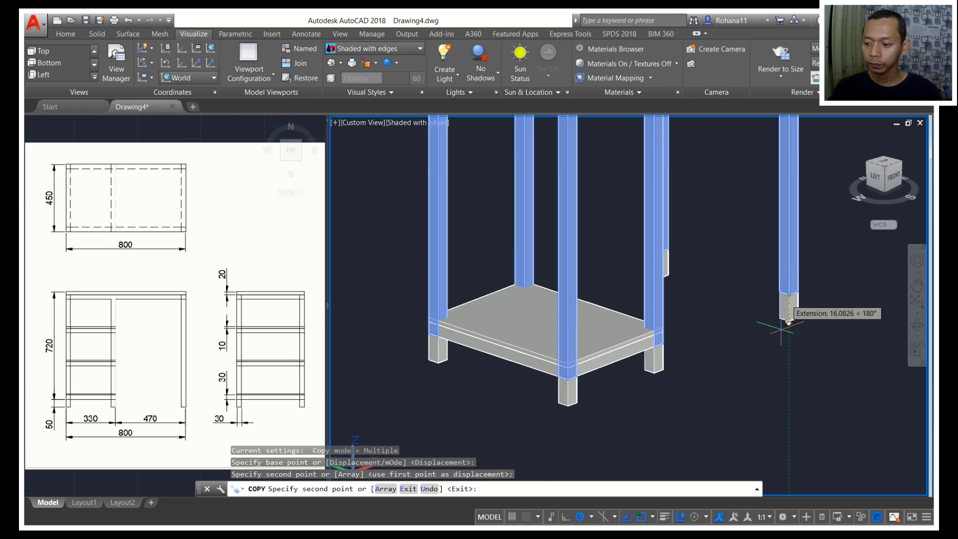
key(Escape)
Subtract one of the overlapping leg frame solids from the shelf board to notch its corners, and inspect a notched corner
text(su)
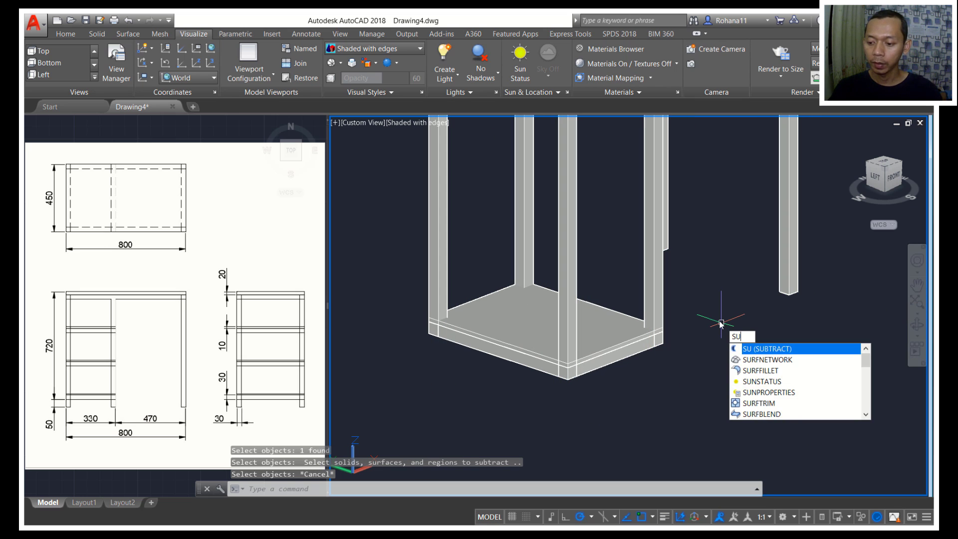
key(Return)
click(598, 324)
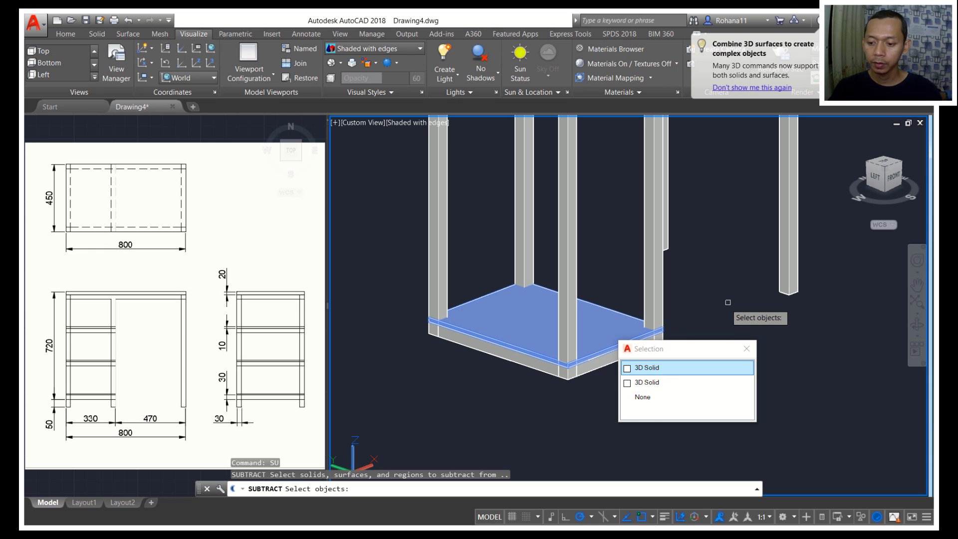
key(Return)
key(Return)
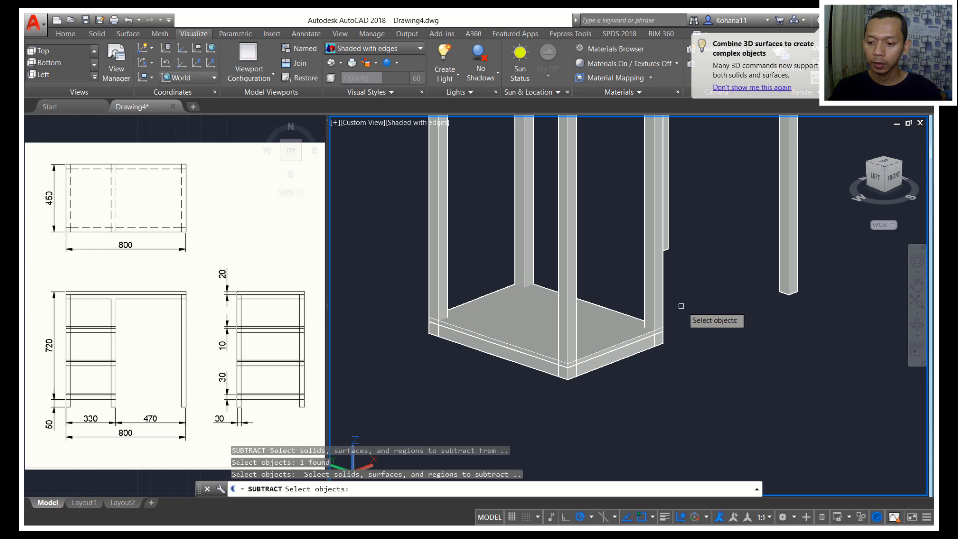
click(665, 285)
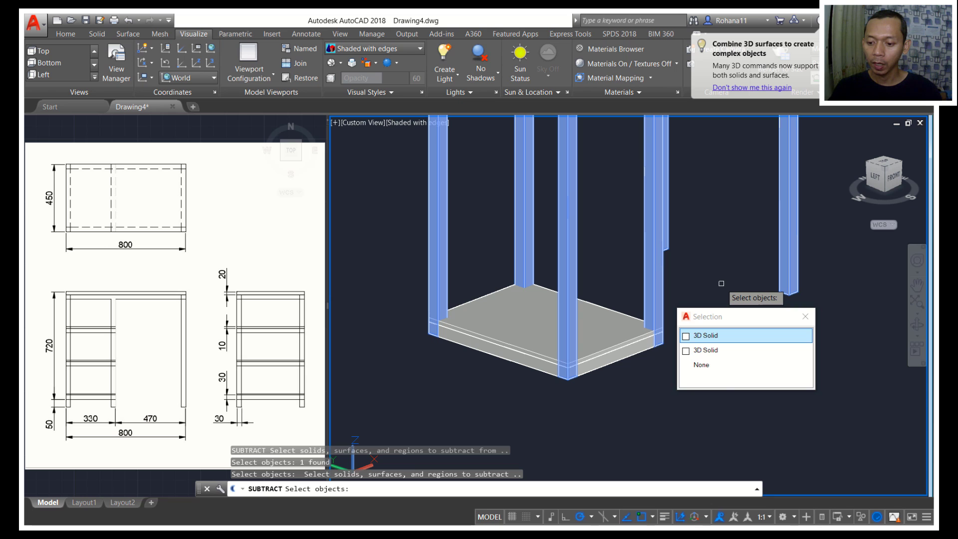
key(Return)
key(Return)
scroll(656, 340, up, 5)
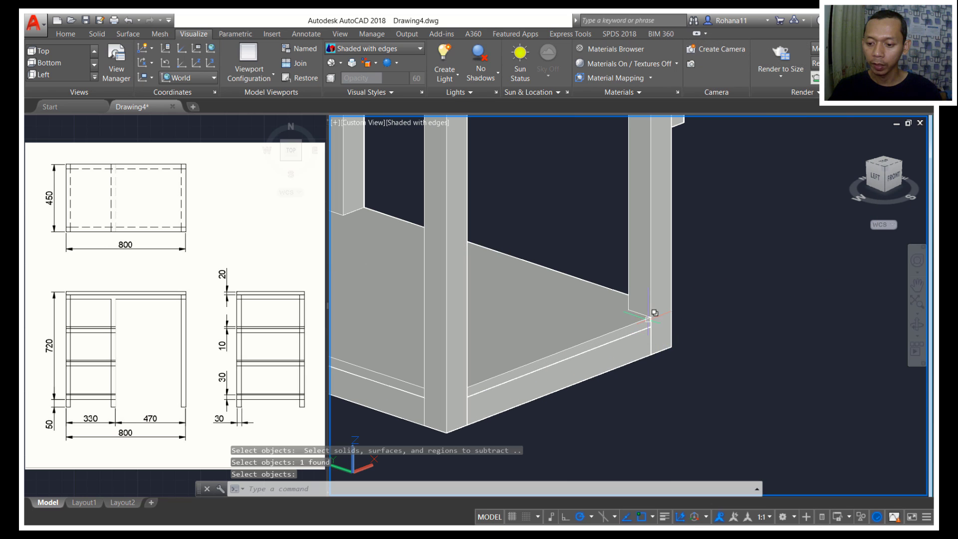
click(650, 314)
key(Escape)
Move the bottom shelf board together with its four rails straight up by 50 between the legs
scroll(708, 289, down, 3)
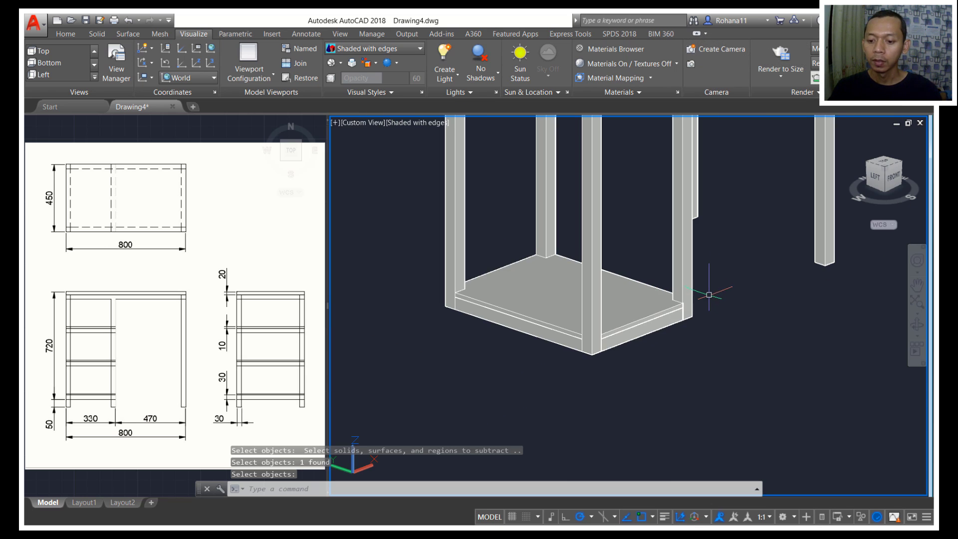
text(m)
key(Return)
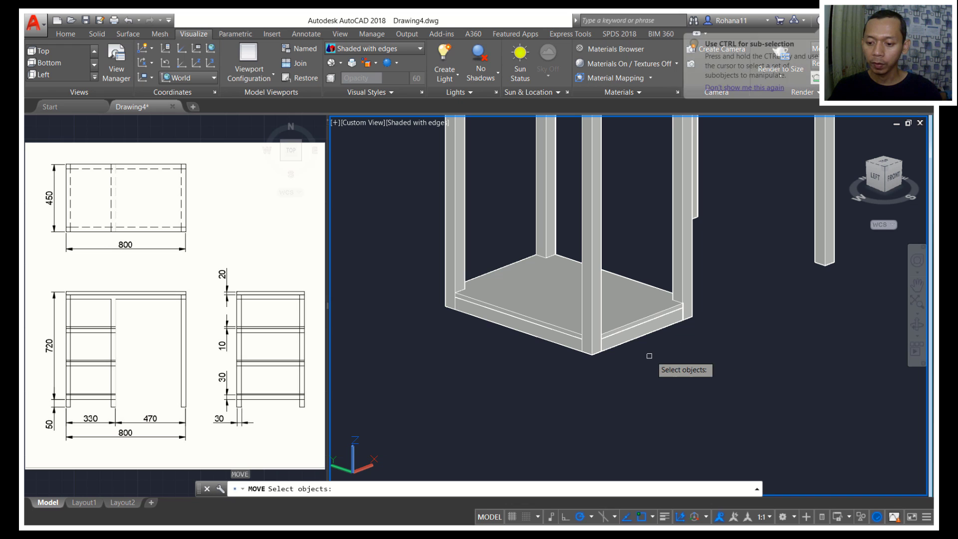
click(648, 356)
click(630, 266)
click(519, 356)
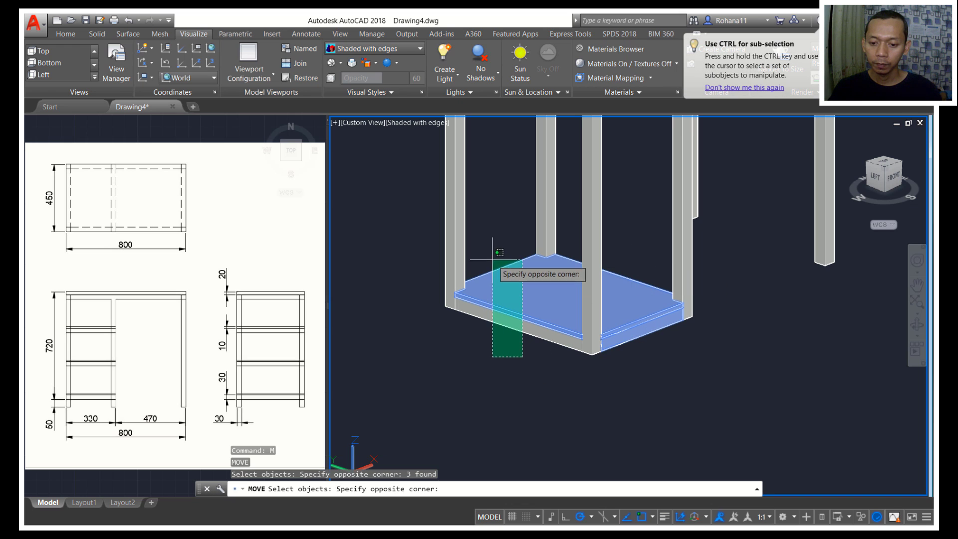
click(495, 245)
key(Return)
click(669, 378)
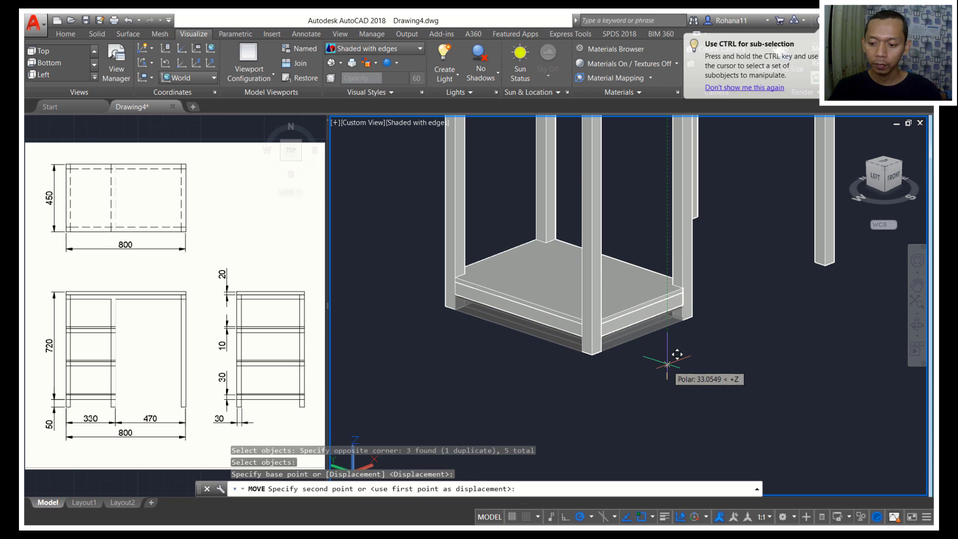
text(50)
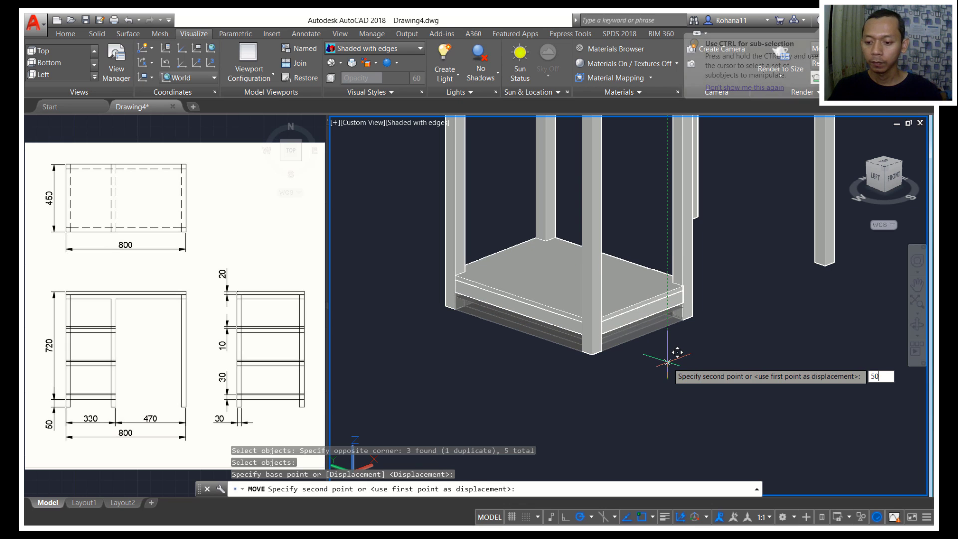
key(Return)
Draw a vertical line about 690 long from the midpoint of the front shelf rail's lower edge to the top rail's underside midpoint
scroll(725, 356, down, 3)
scroll(704, 356, up, 1)
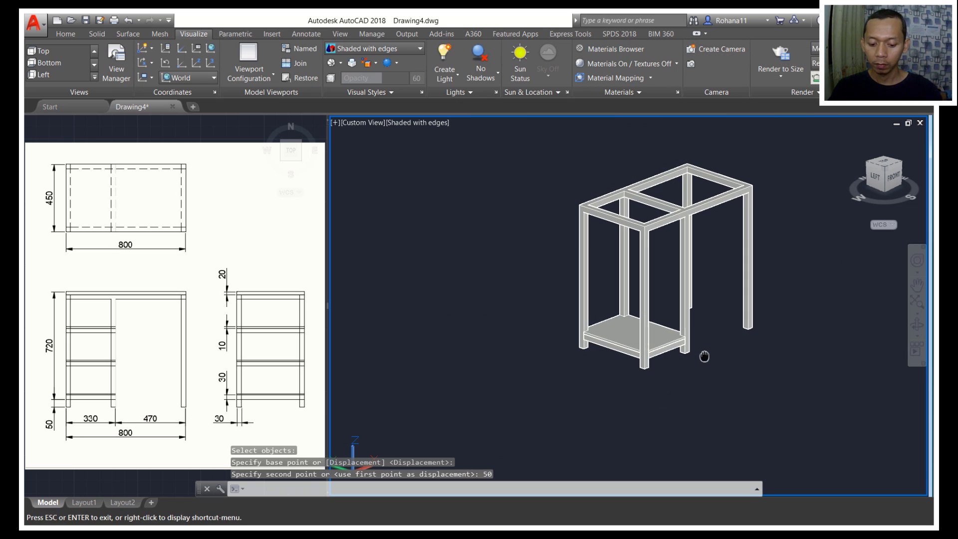
text(l)
key(Return)
scroll(673, 352, up, 4)
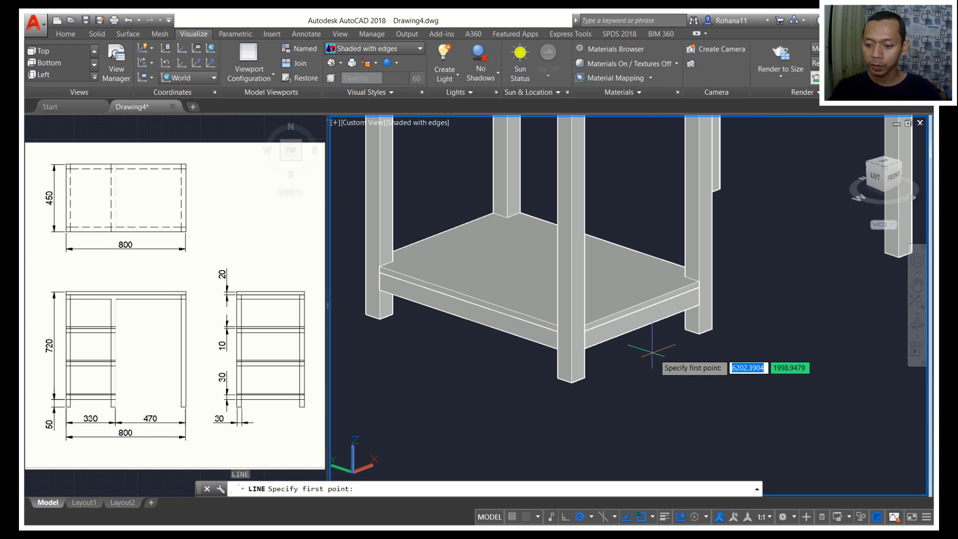
click(642, 327)
scroll(644, 330, down, 3)
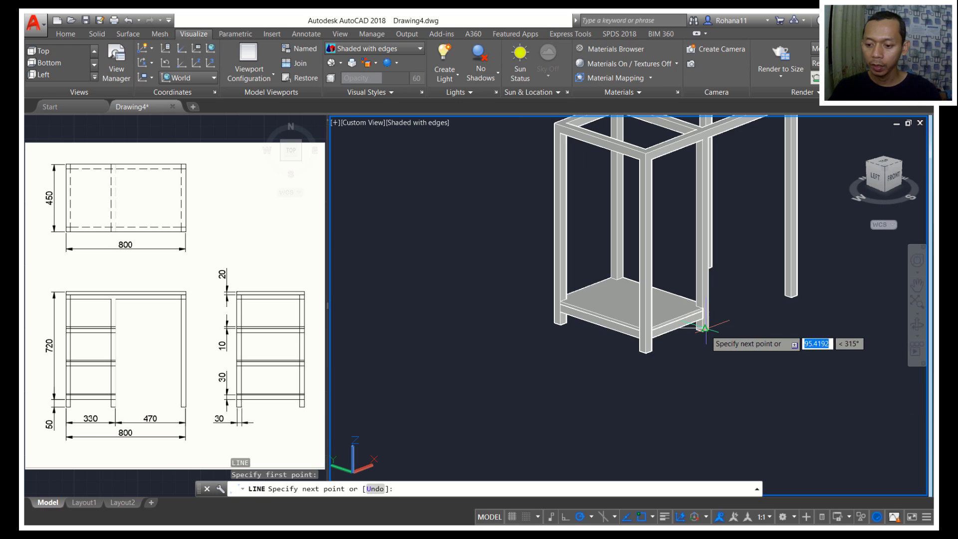
scroll(644, 299, up, 5)
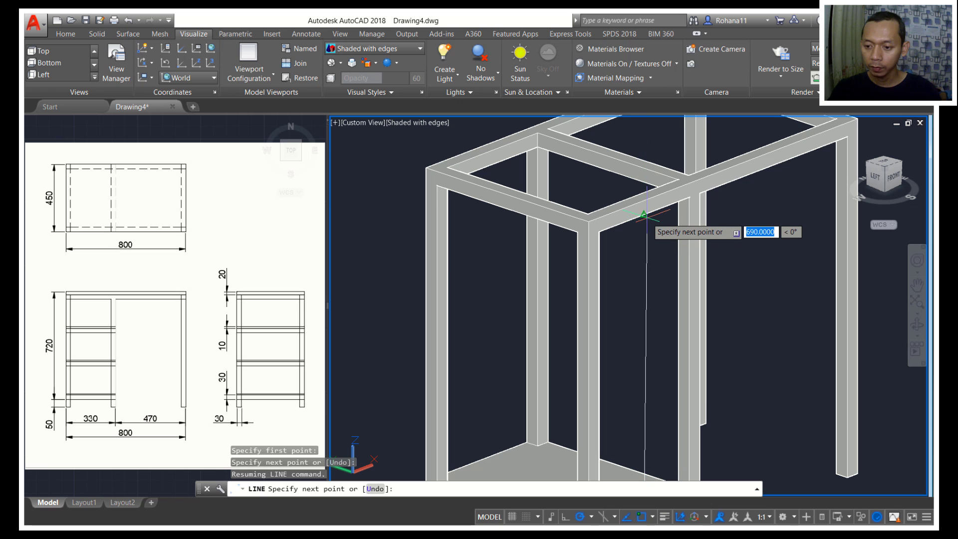
click(645, 215)
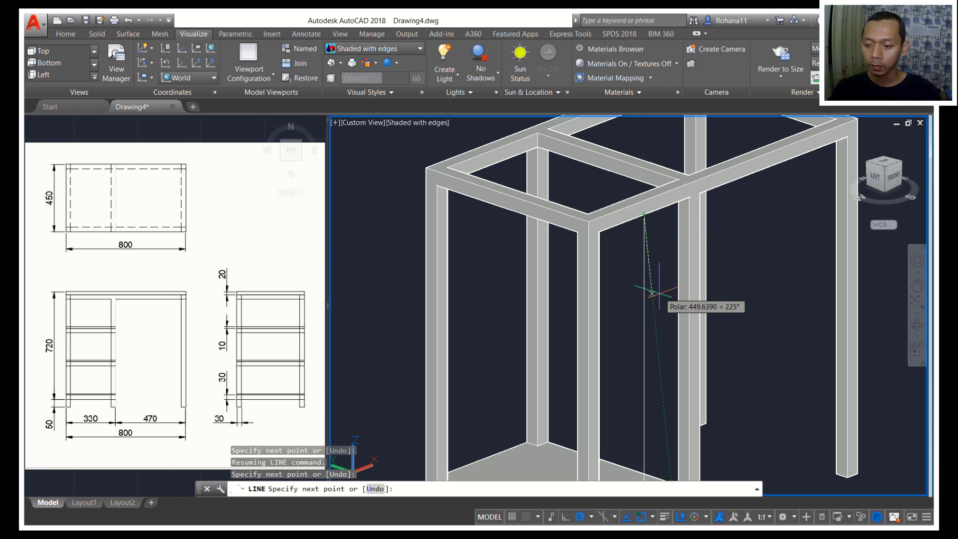
key(Return)
Create a path array of the bottom shelf board and its four rails along the vertical line
scroll(658, 300, down, 2)
scroll(679, 339, down, 2)
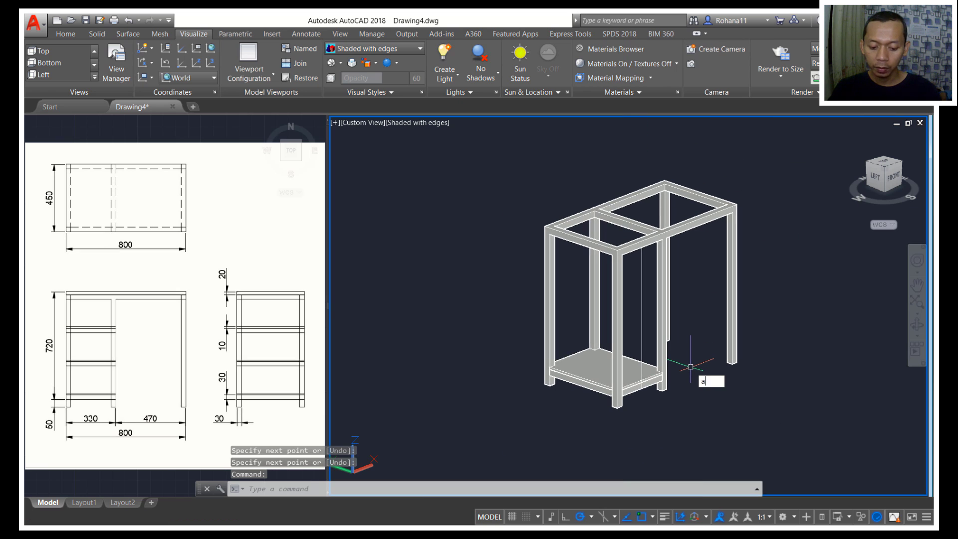
text(array)
key(Return)
scroll(648, 368, up, 3)
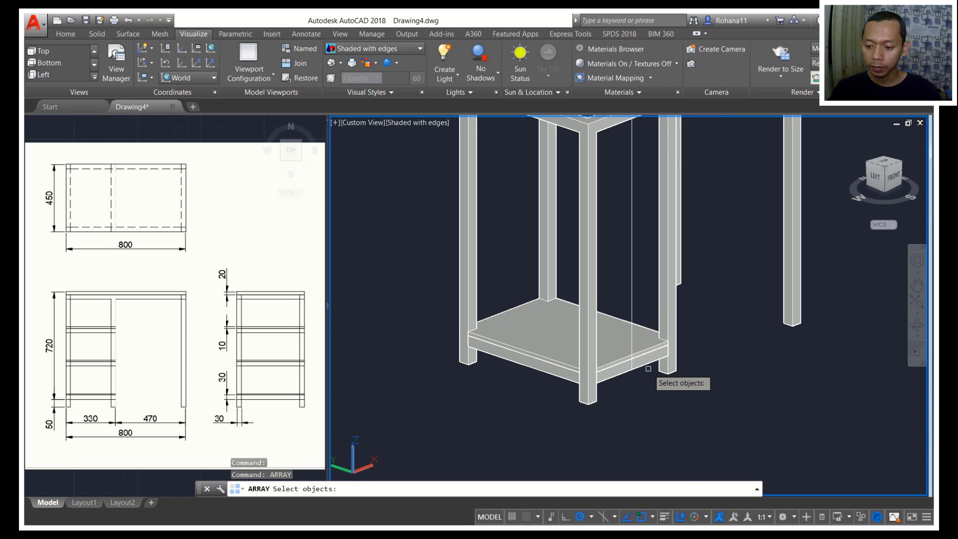
click(634, 314)
click(525, 382)
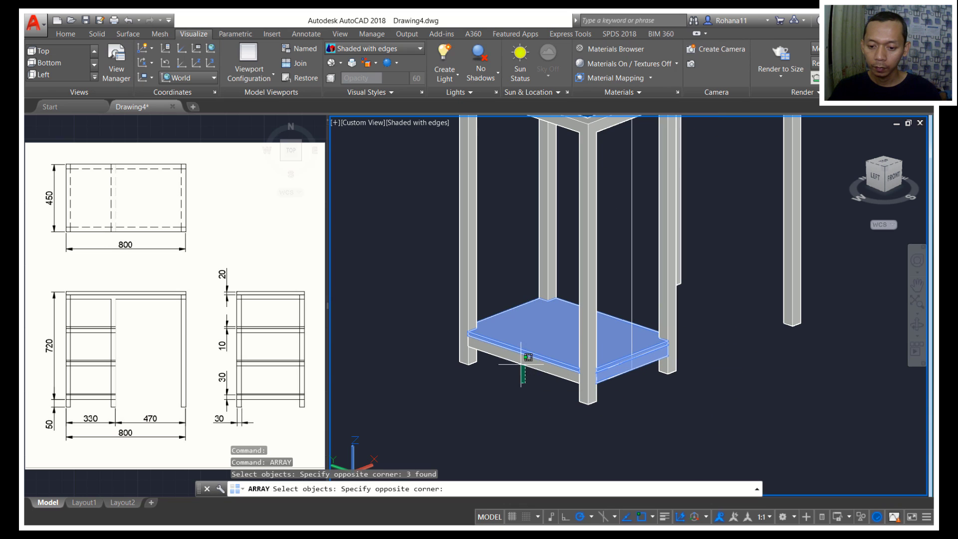
click(501, 298)
key(Return)
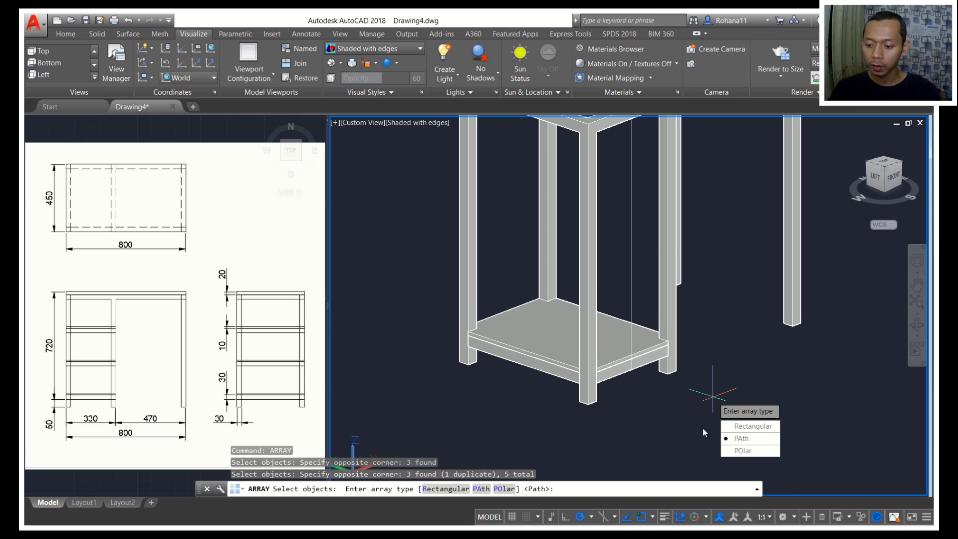
click(748, 439)
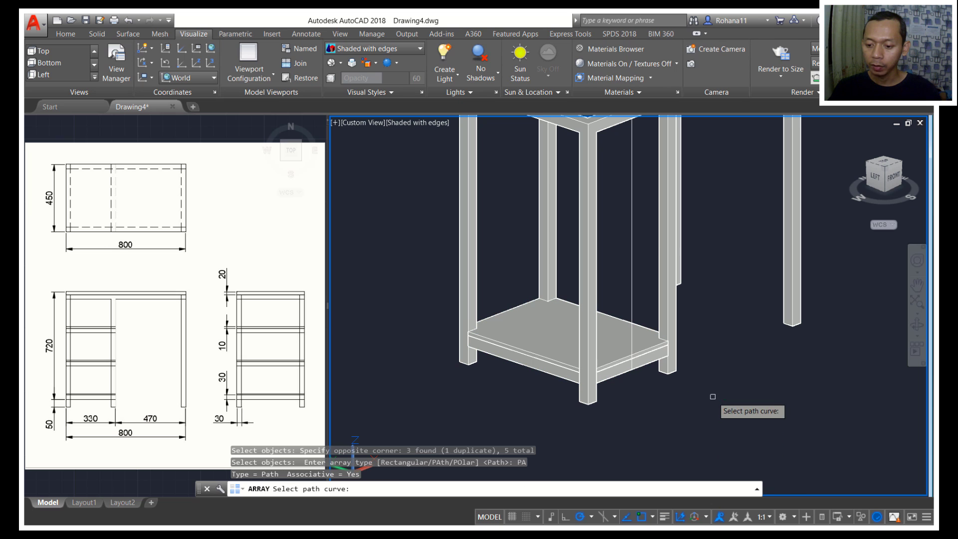
click(631, 259)
scroll(706, 269, down, 2)
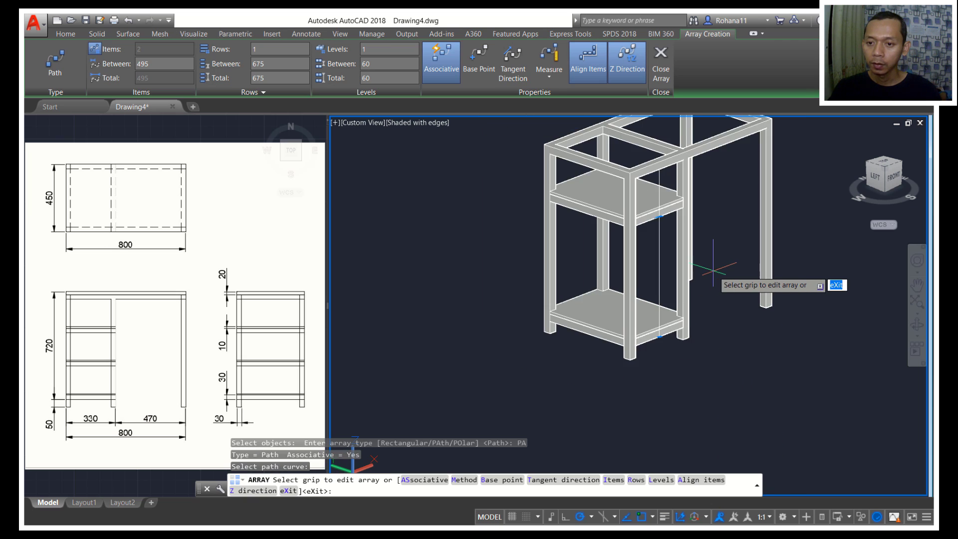
Set the shelf array to the Divide method with 4 items and finish the array
middle_drag(705, 270, 693, 325)
click(549, 75)
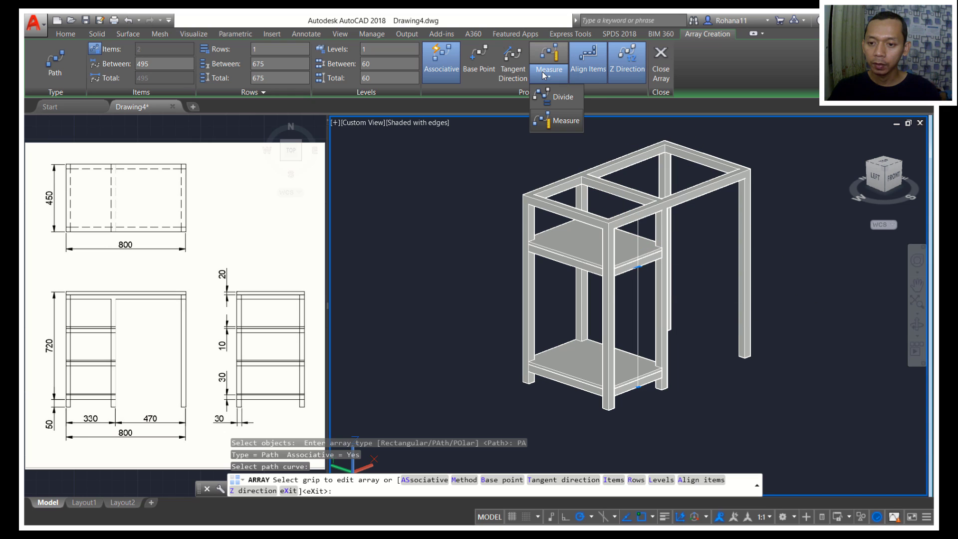
click(556, 97)
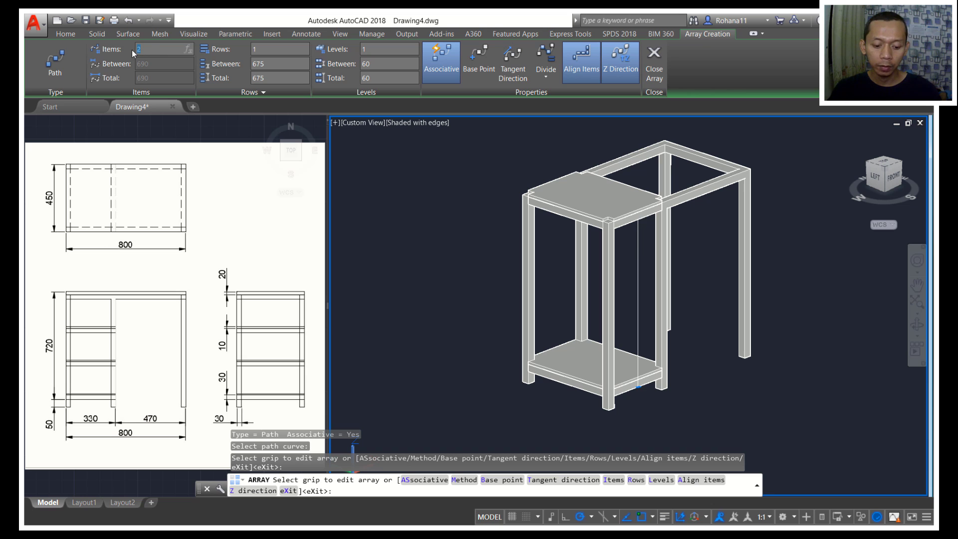
key(Return)
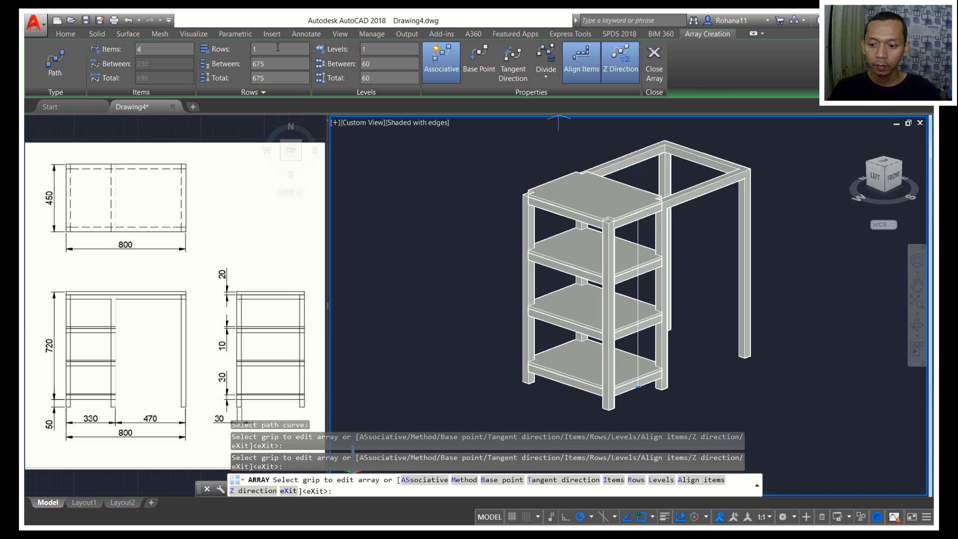
click(654, 66)
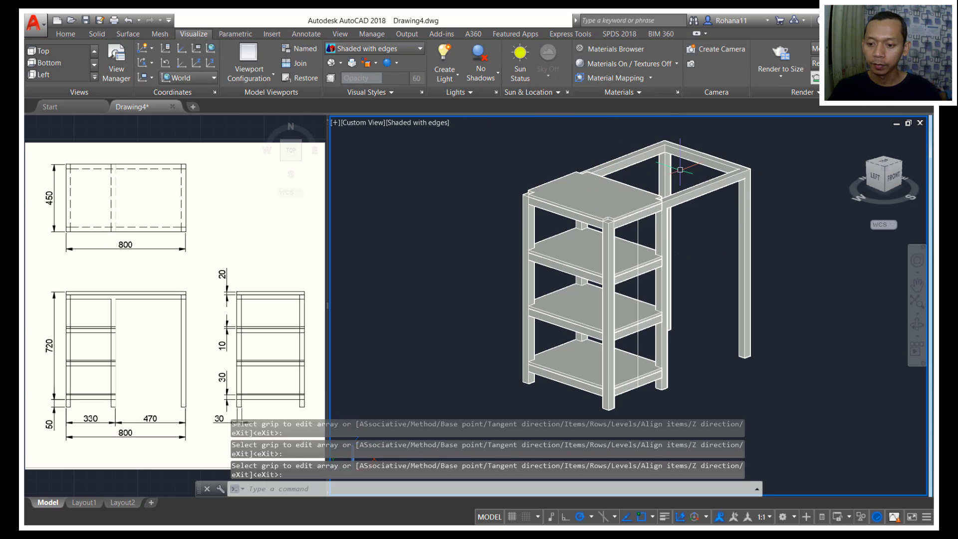
Explode the shelf array into separate shelf boards and rails
middle_drag(712, 293, 690, 286)
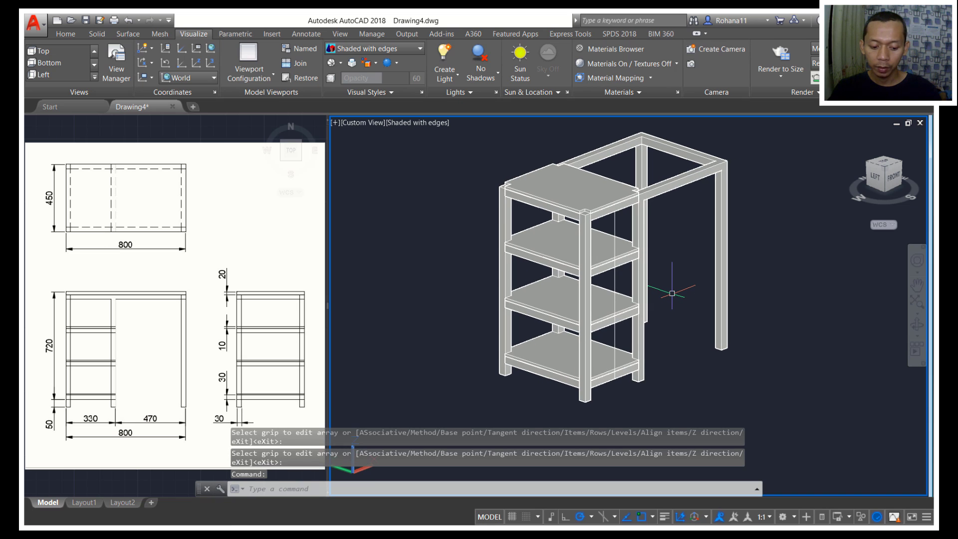
text(plode)
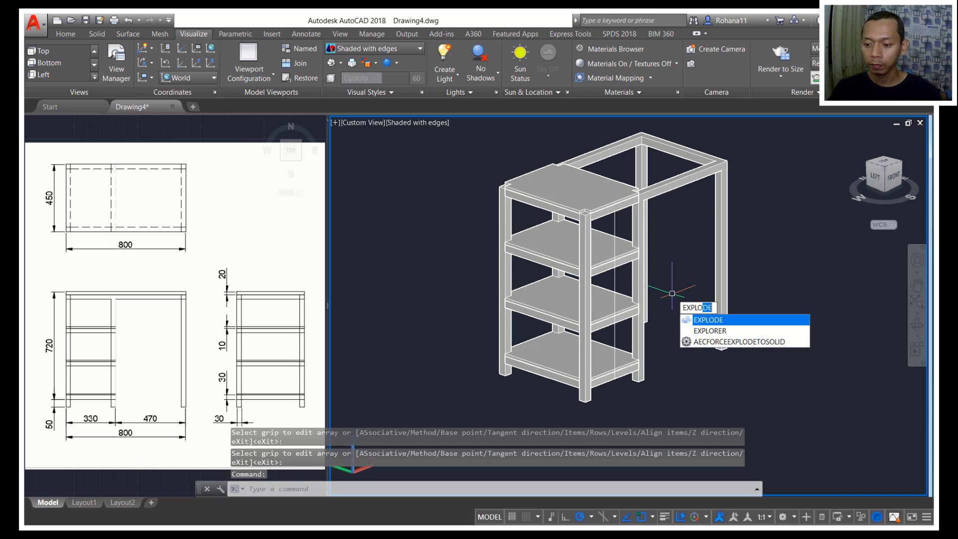
key(Return)
click(530, 307)
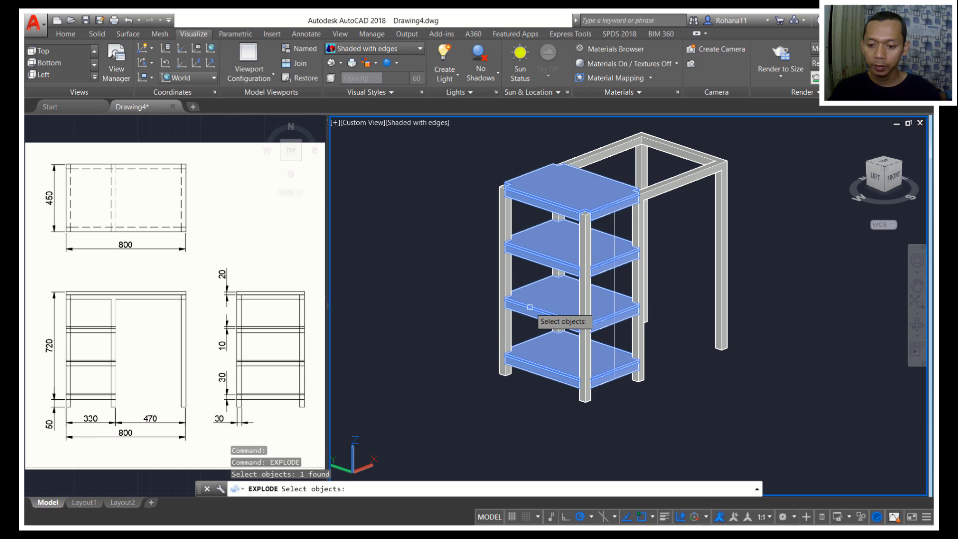
key(Return)
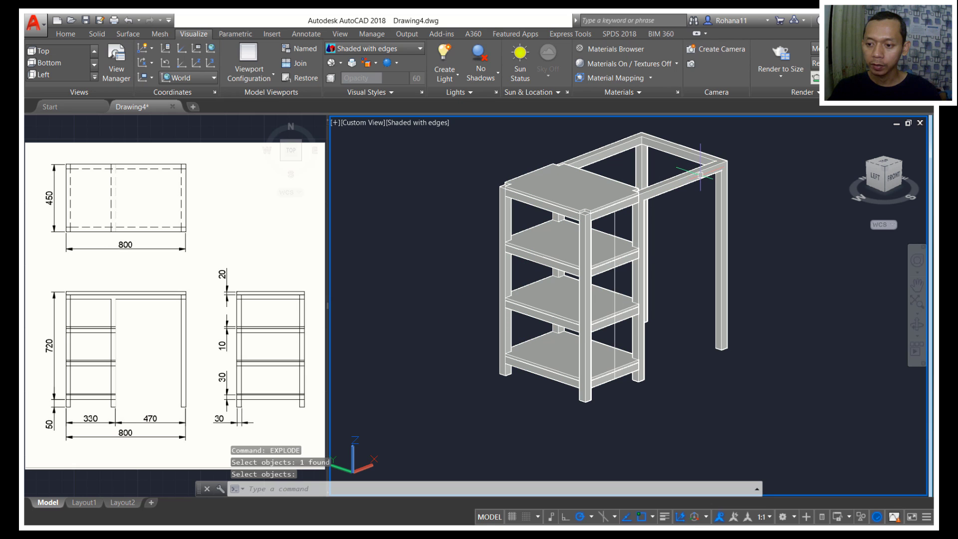
Hide the leg frame solid so only the shelves and the path line are displayed
key(ctrl+a)
right_click(683, 178)
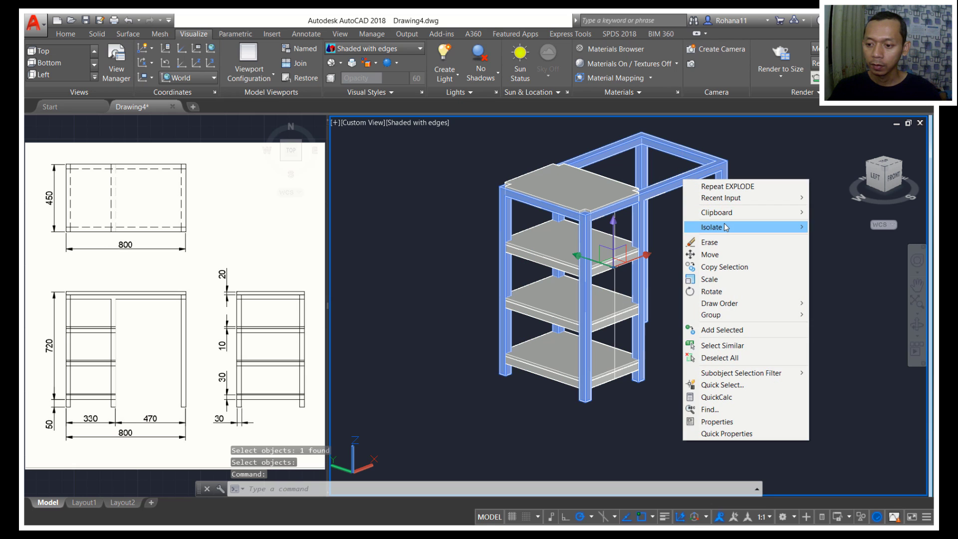
mouse_move(713, 227)
click(832, 240)
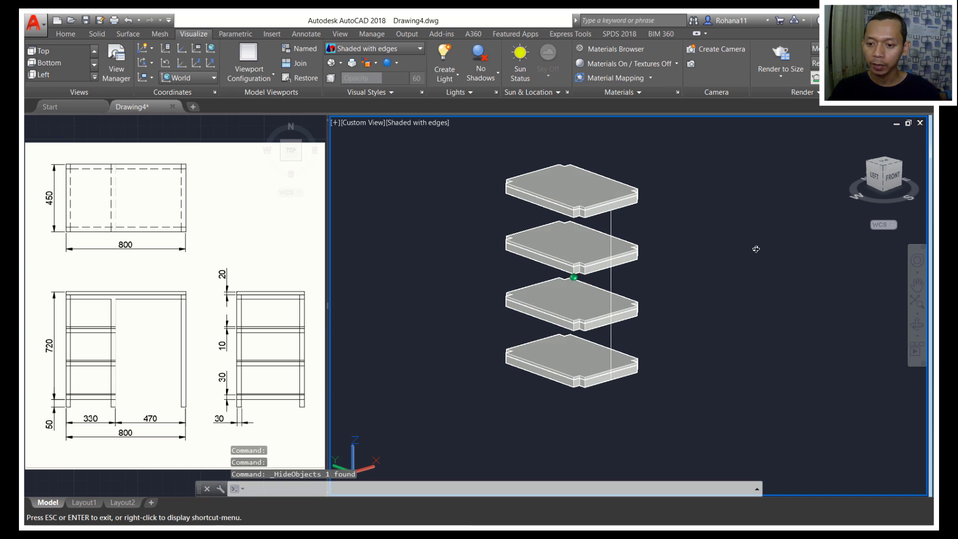
Delete the topmost shelf board with its rails and the vertical path line
click(692, 149)
click(579, 208)
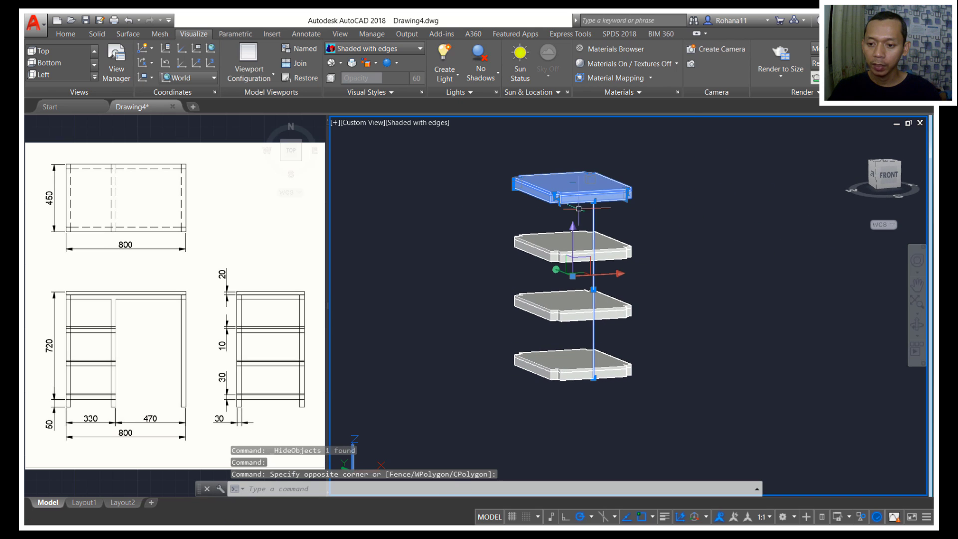
key(Delete)
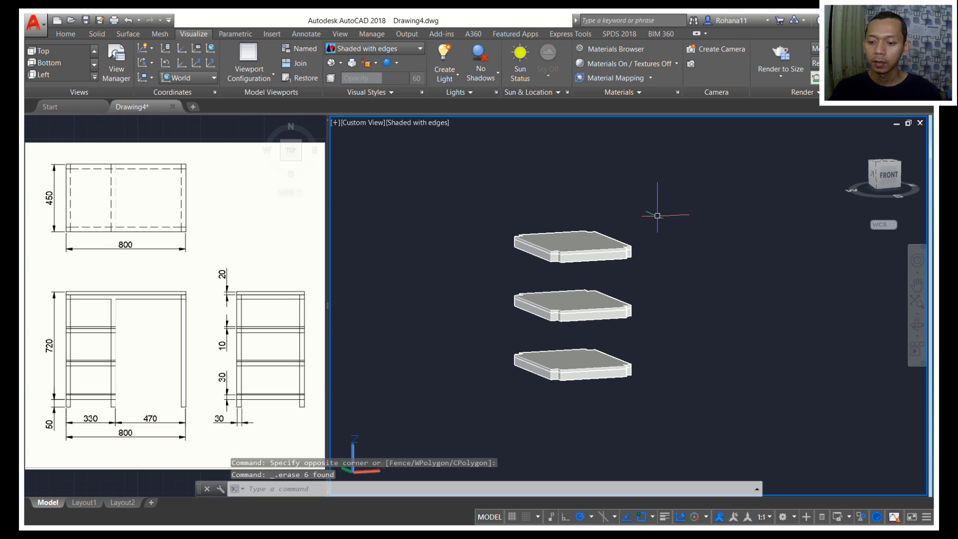
End the object isolation to bring back the hidden leg frame
shift+middle_drag(657, 215, 669, 237)
right_click(666, 183)
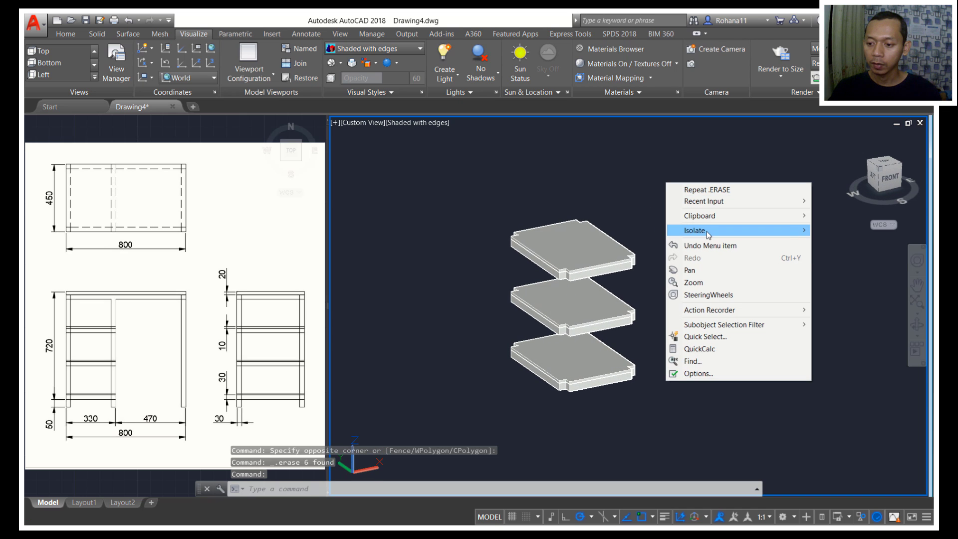
mouse_move(707, 232)
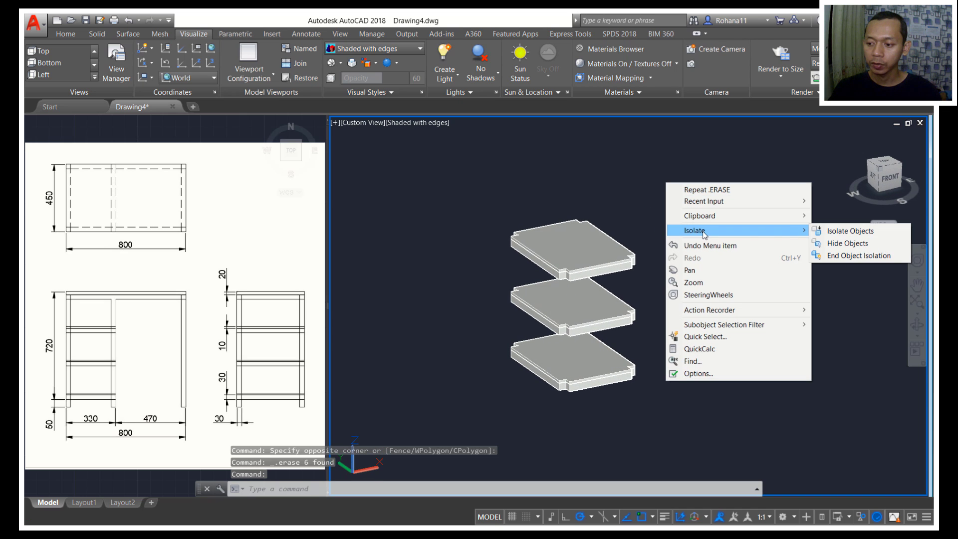
click(853, 256)
Union the leg frame with the rails of all three shelves into one solid, leaving the shelf boards separate
mouse_move(681, 267)
shift+middle_down()
mouse_move(700, 254)
mouse_move(635, 224)
mouse_move(695, 229)
mouse_move(676, 264)
shift+middle_up()
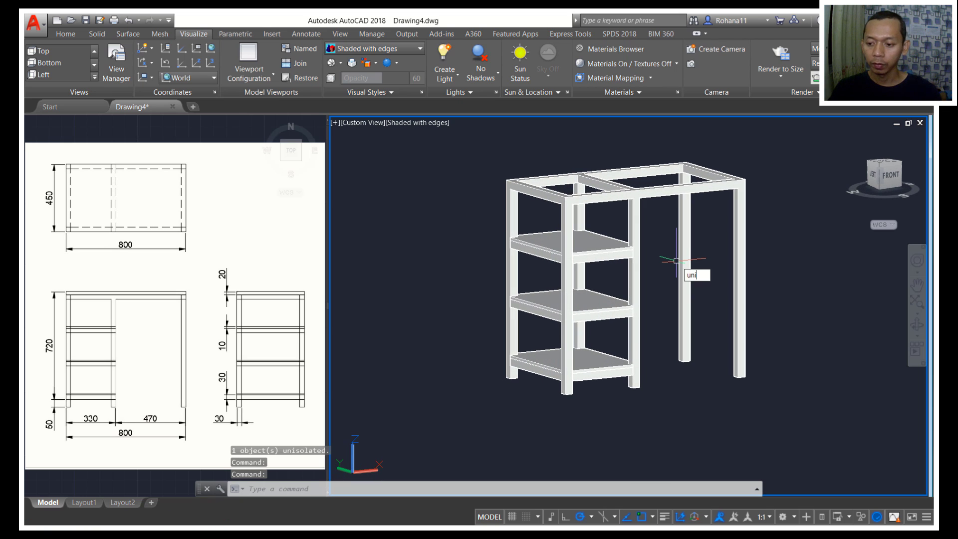
key(Return)
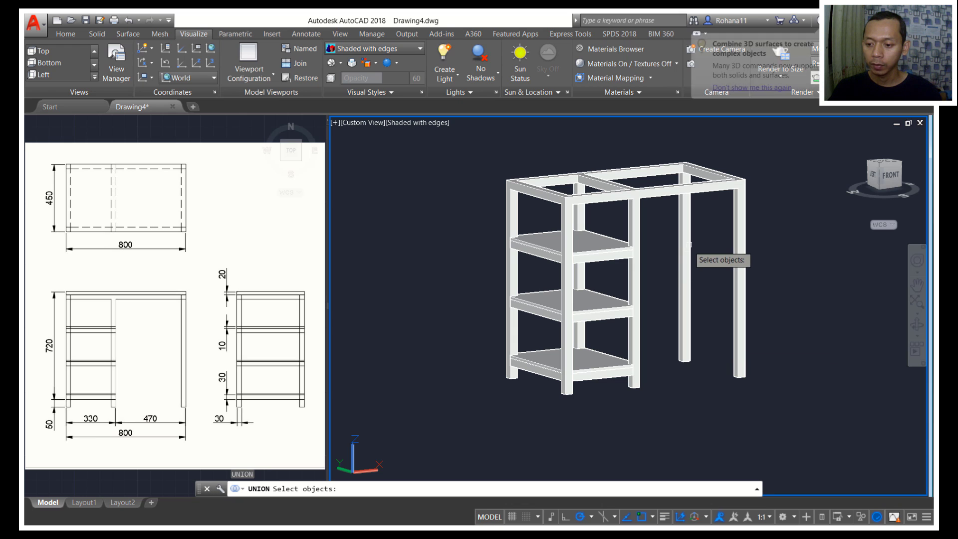
click(681, 244)
shift+middle_drag(677, 294, 634, 285)
click(638, 409)
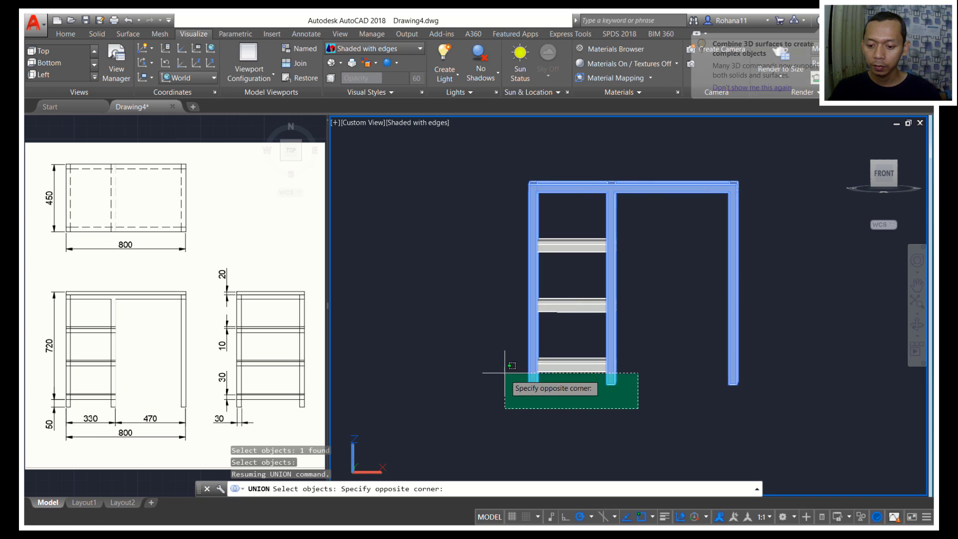
click(519, 366)
click(653, 327)
click(522, 311)
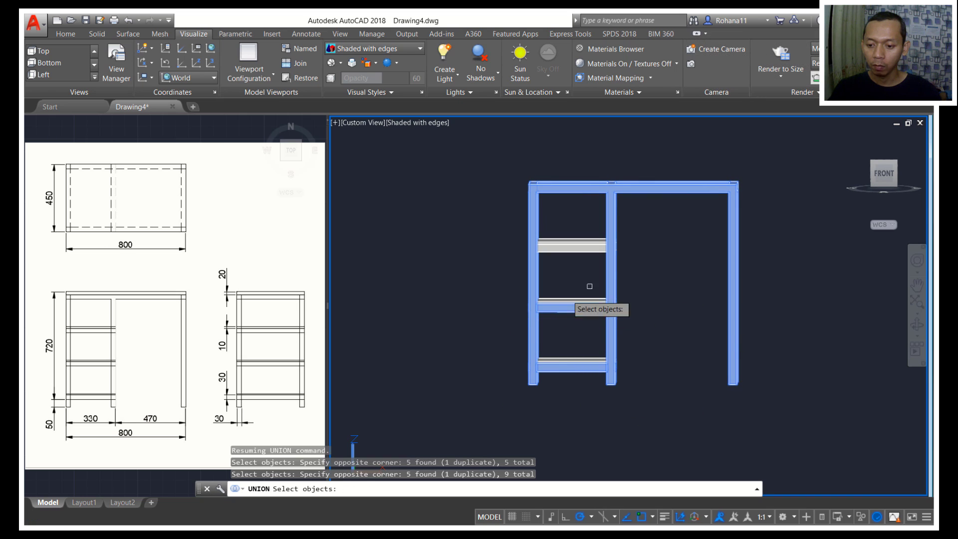
click(632, 264)
click(528, 250)
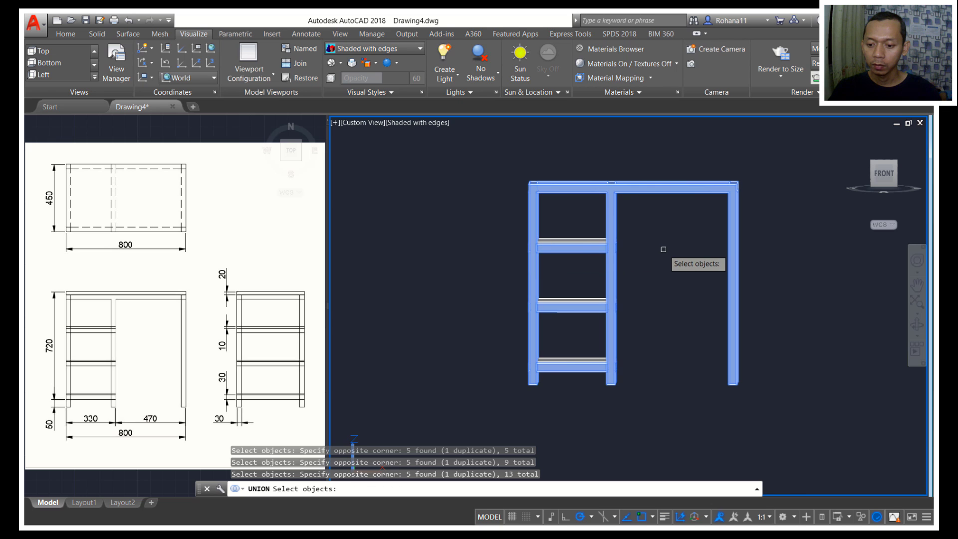
key(Return)
shift+middle_drag(663, 246, 601, 216)
click(637, 269)
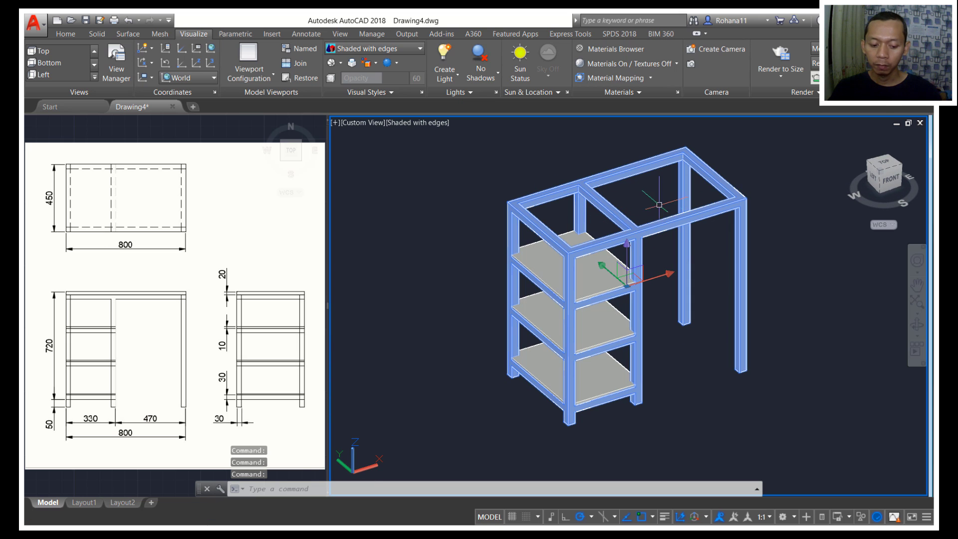
key(Escape)
Draw a rectangle on the frame's top face between its opposite outer corners for the tabletop outline
key(Return)
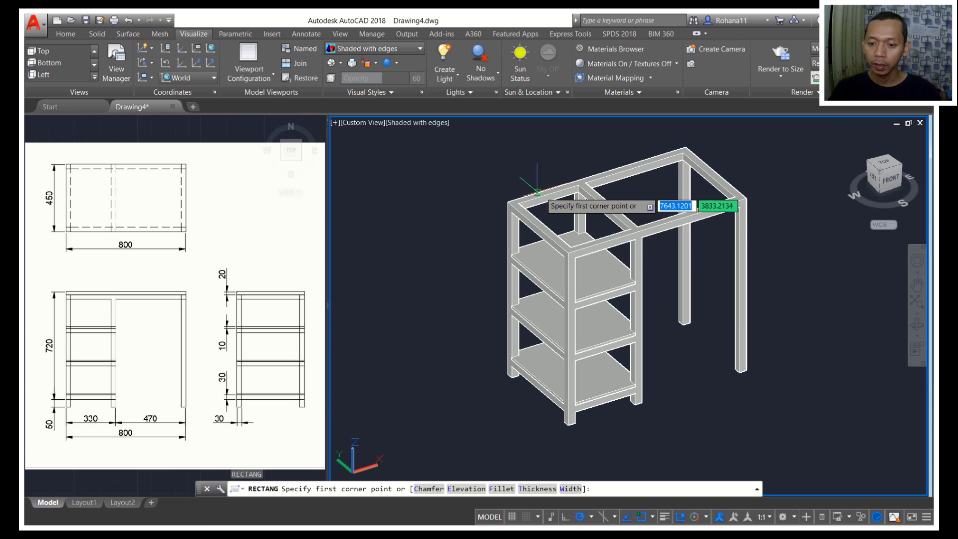
scroll(624, 209, up, 4)
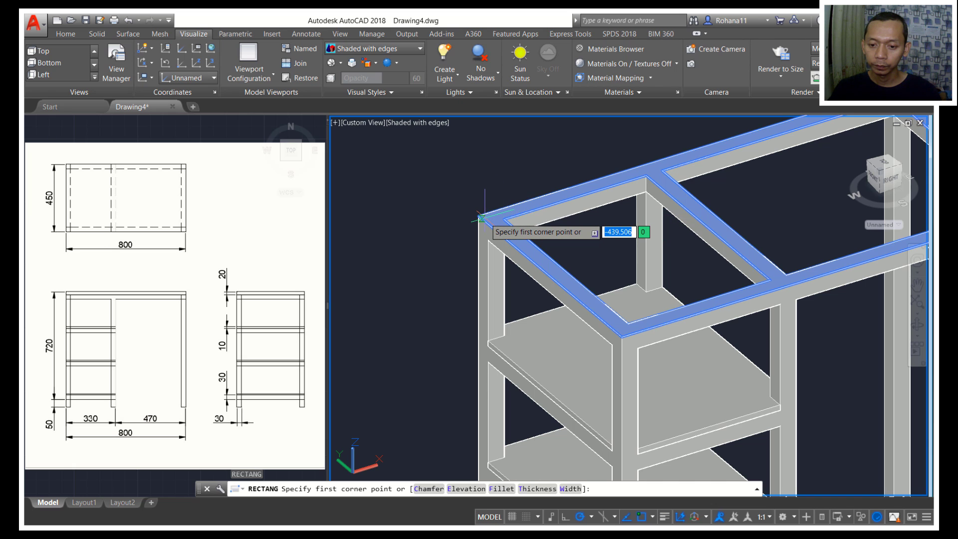
click(486, 214)
scroll(700, 224, down, 5)
scroll(700, 224, up, 5)
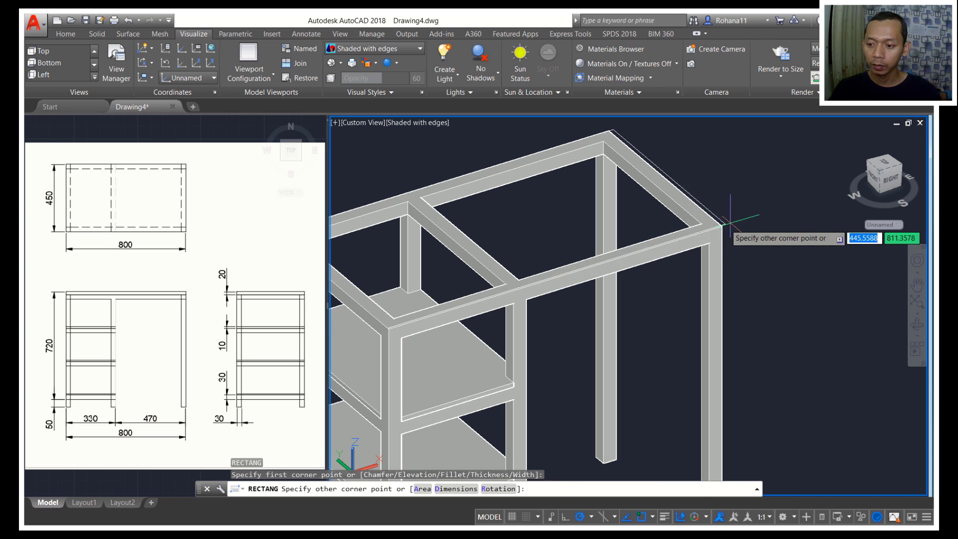
click(735, 224)
scroll(735, 224, down, 4)
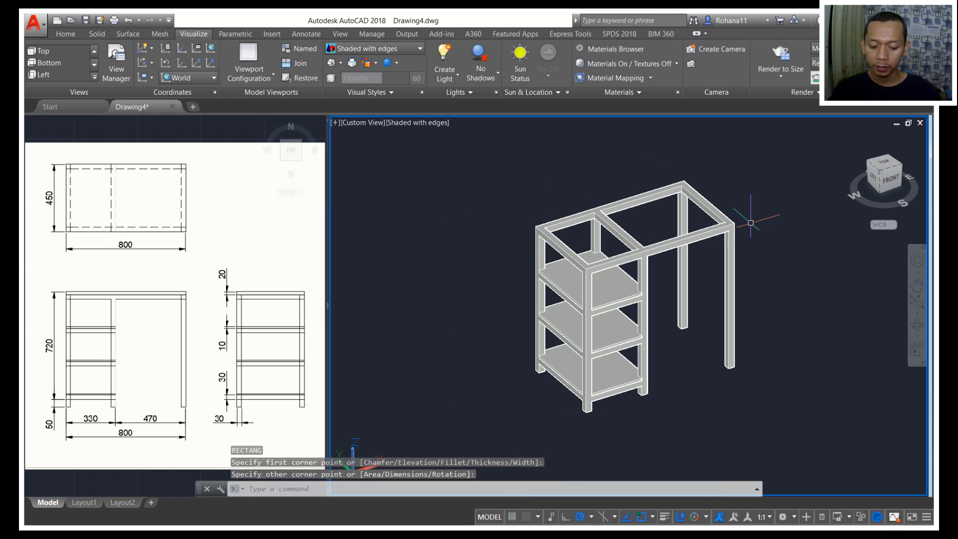
Extrude the last drawn rectangle upward into a thin tabletop slab on the frame
text(ext)
key(Return)
text(l)
key(Return)
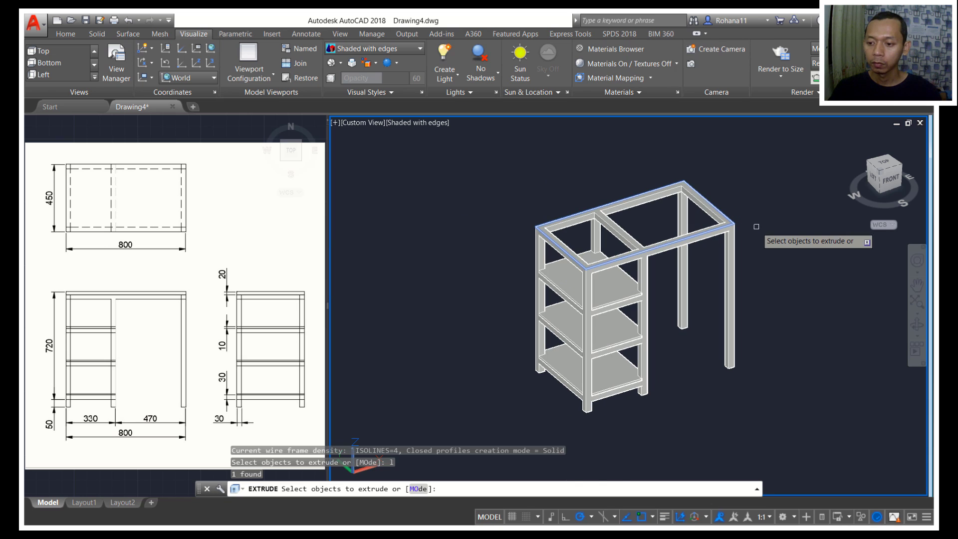
key(Return)
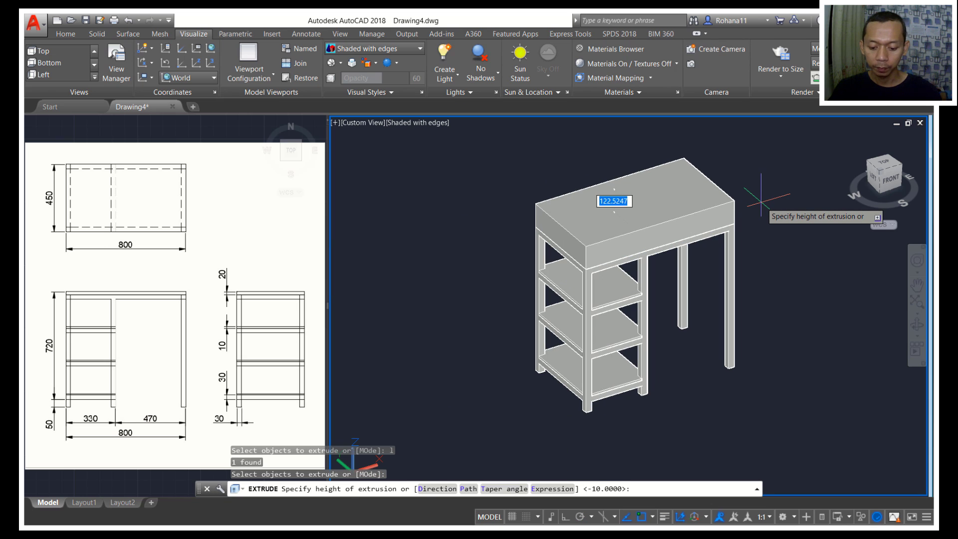
key(Return)
mouse_move(769, 240)
shift+middle_down()
mouse_move(724, 239)
mouse_move(776, 220)
mouse_move(720, 244)
mouse_move(738, 269)
mouse_move(730, 279)
mouse_move(733, 250)
mouse_move(751, 238)
shift+middle_up()
Open the Materials Browser with rmat and duplicate the Global document material, accepting the suggested name
text(r)
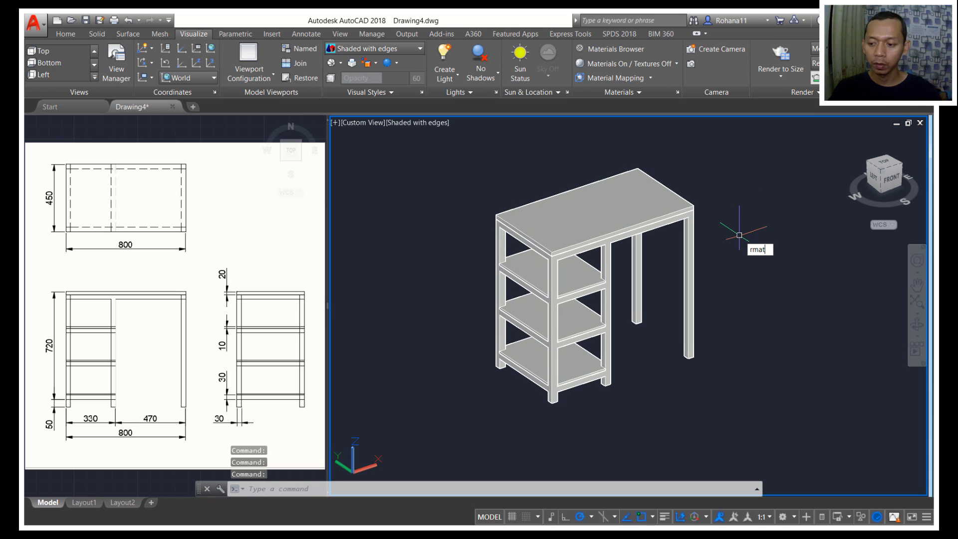
text(mat)
key(Return)
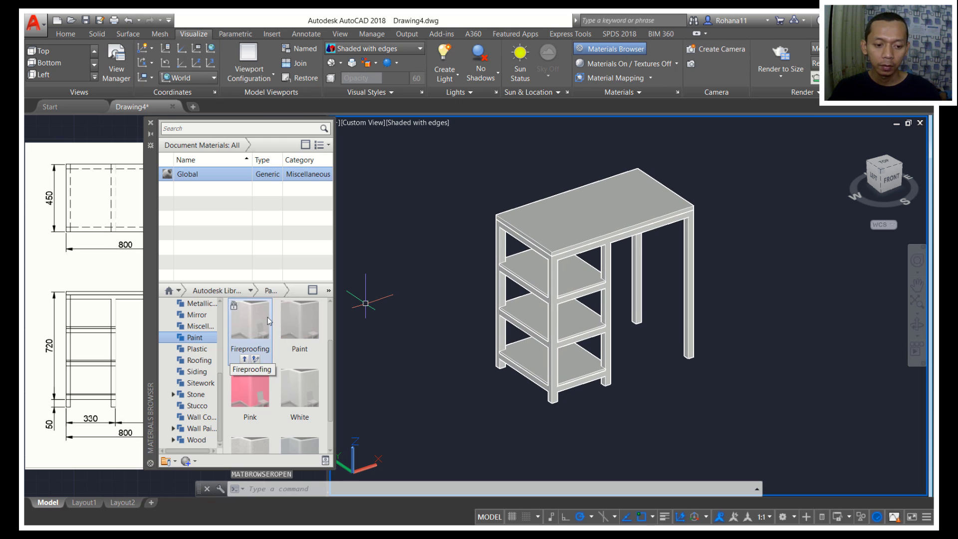
right_click(202, 176)
click(234, 219)
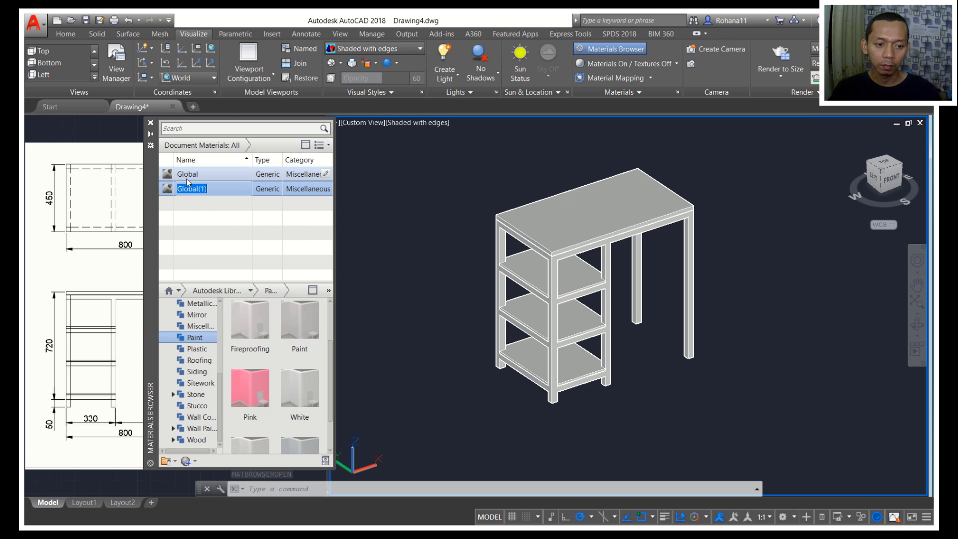
key(Return)
Edit the duplicated material and load Modern Table Minimalist.jpg, the light wood texture, as its image
double_click(192, 187)
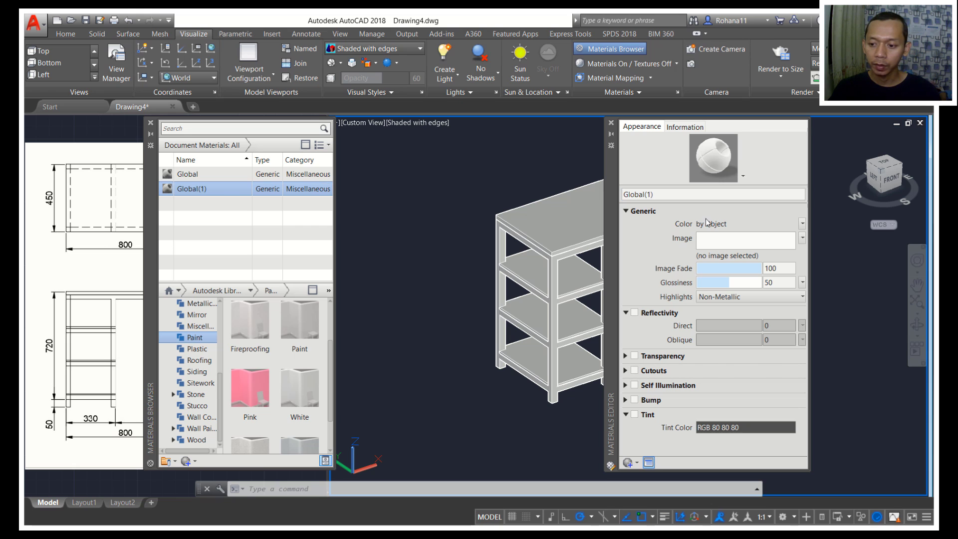
click(713, 244)
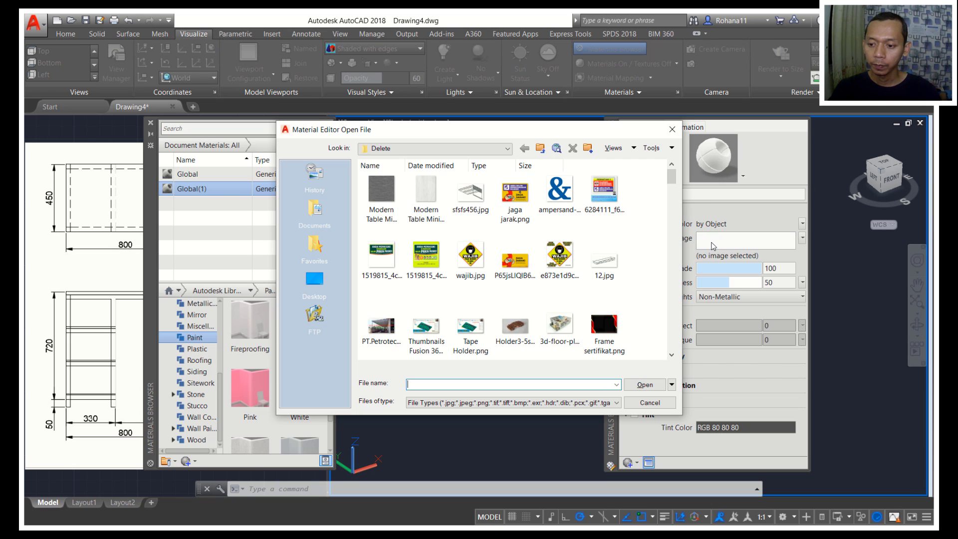
click(426, 193)
click(645, 385)
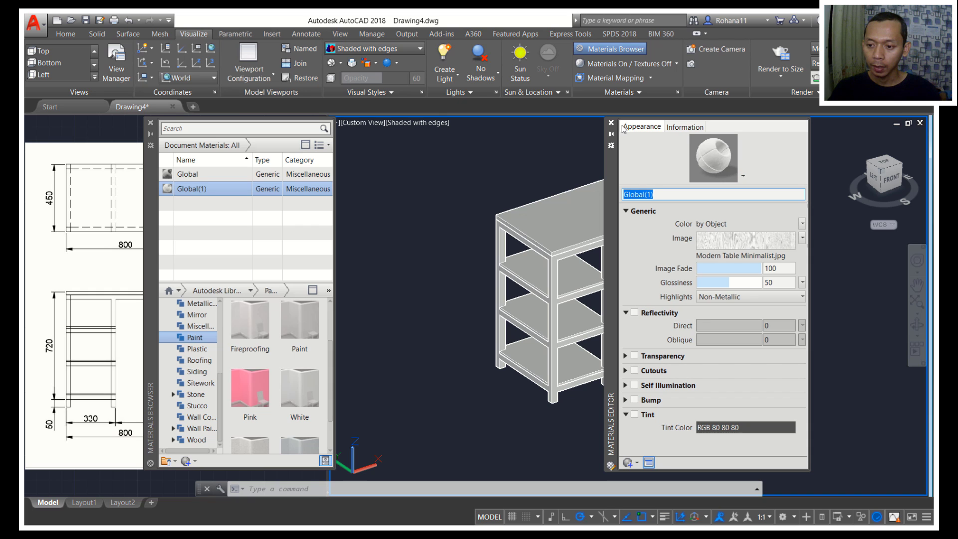
Assign the wood-textured material to the tabletop and the three shelf boards
drag(612, 167, 689, 174)
click(600, 208)
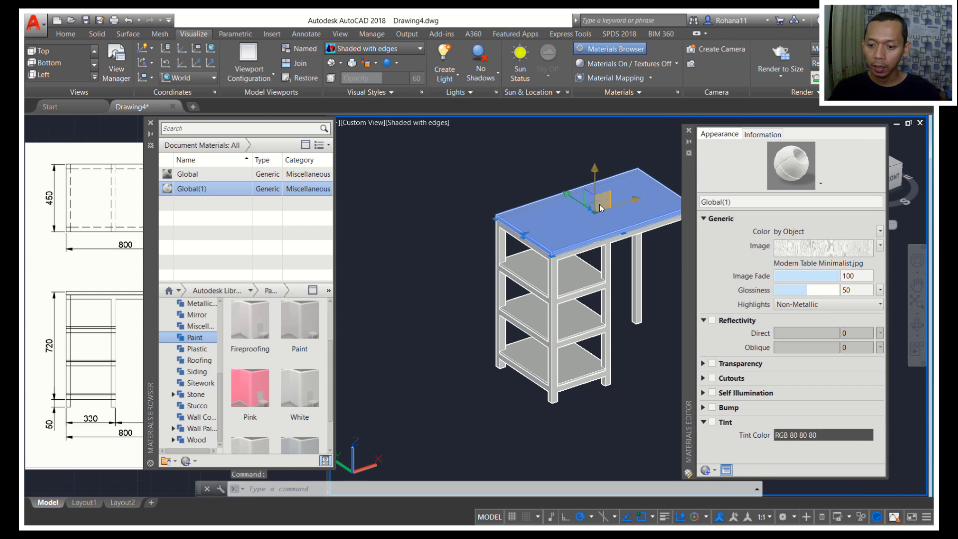
click(572, 280)
click(575, 333)
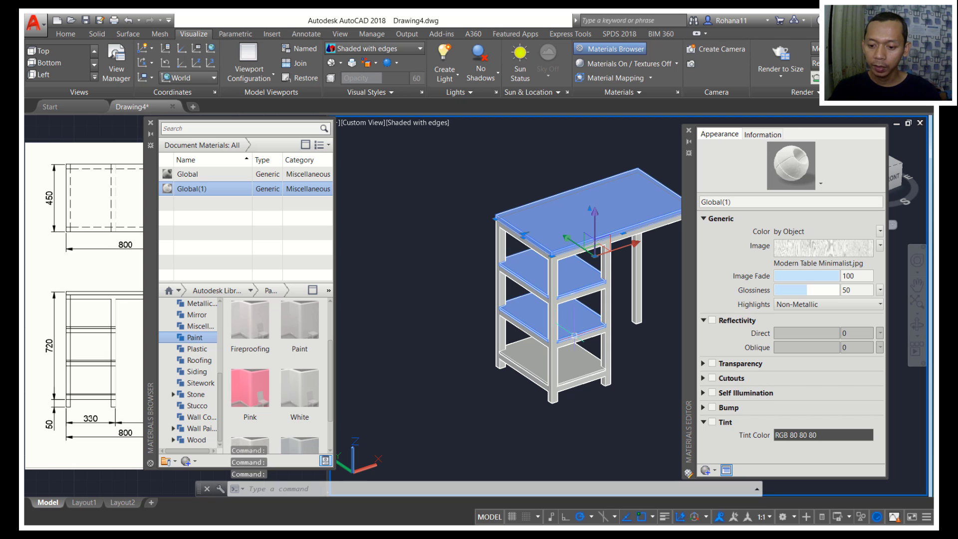
click(574, 359)
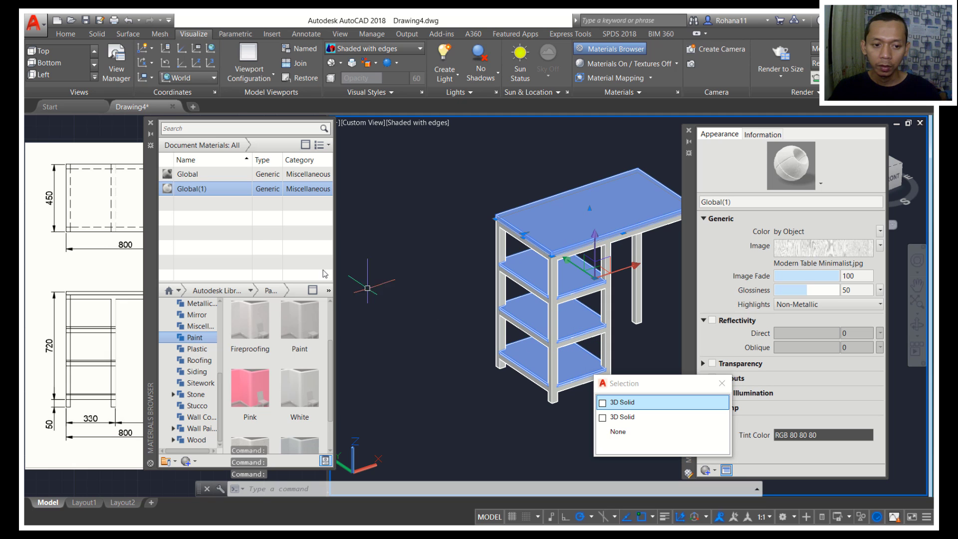
right_click(210, 189)
click(236, 195)
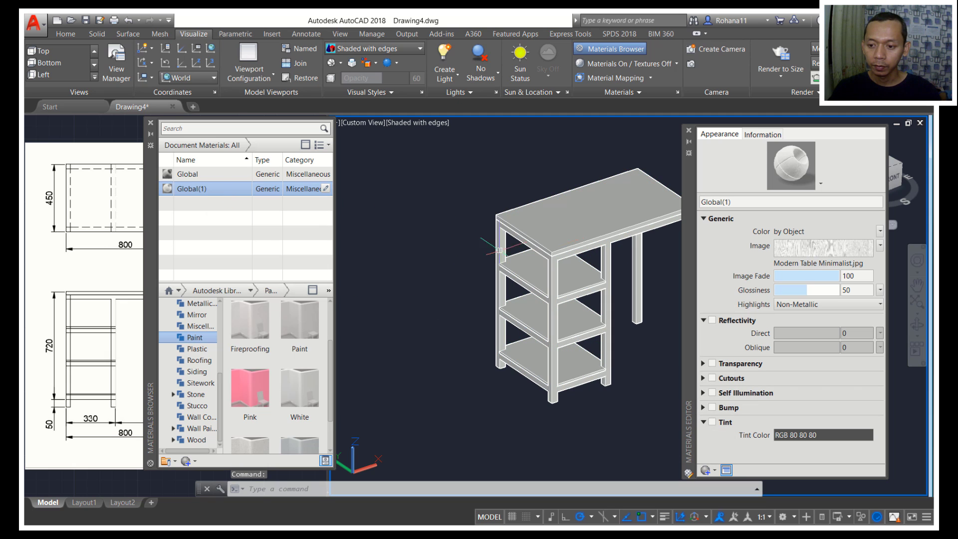
Set the viewport's material display to Materials / Textures On
click(666, 64)
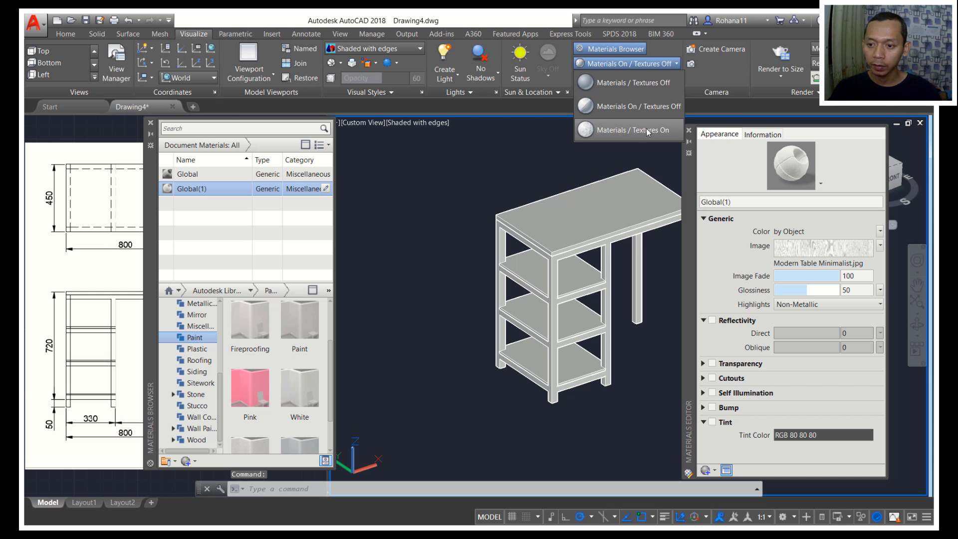
click(625, 130)
scroll(606, 244, up, 2)
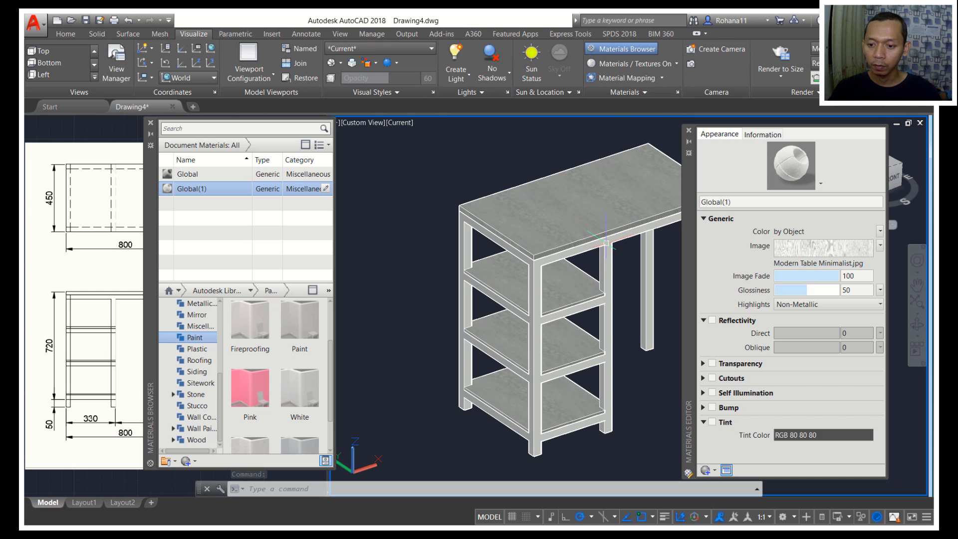
middle_drag(619, 245, 597, 244)
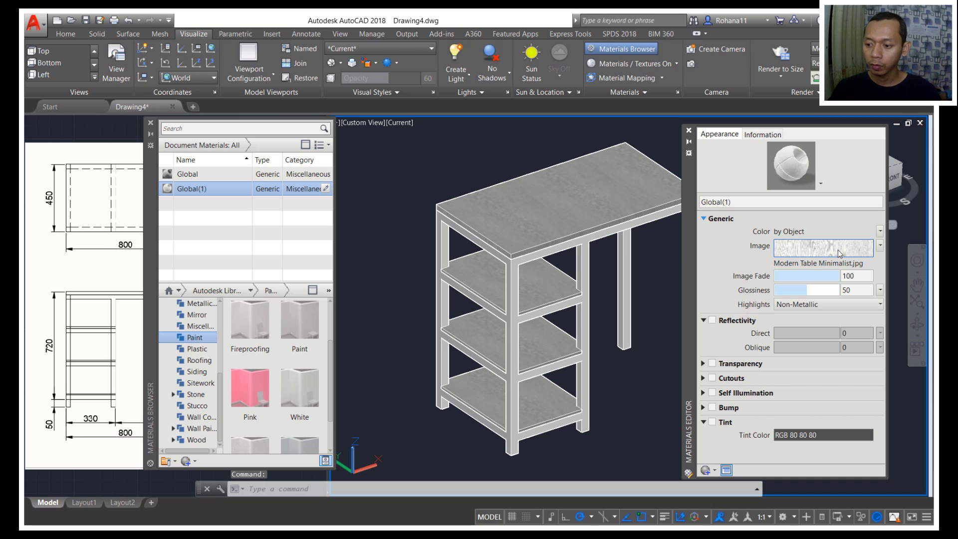
Set the wood texture's sample size width to 700 with width and height linked
click(839, 253)
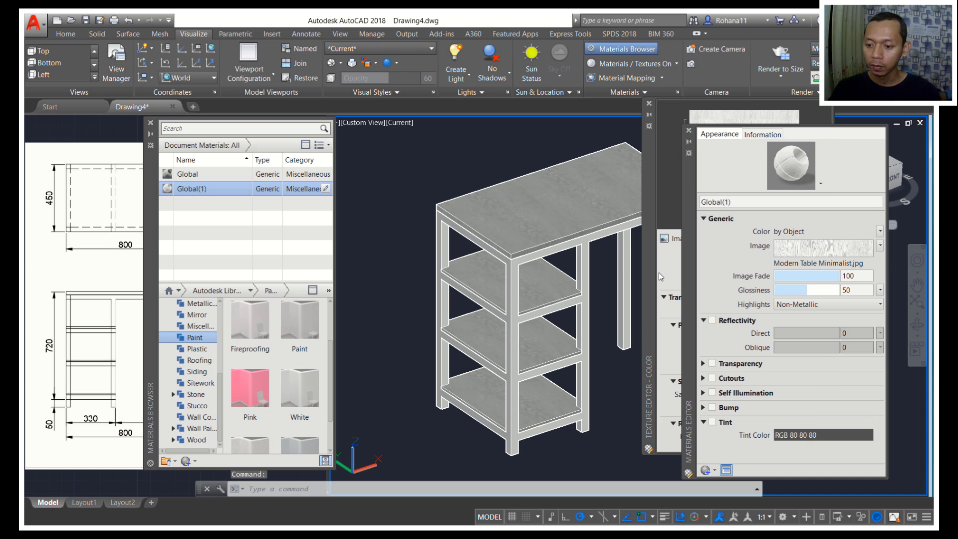
click(674, 284)
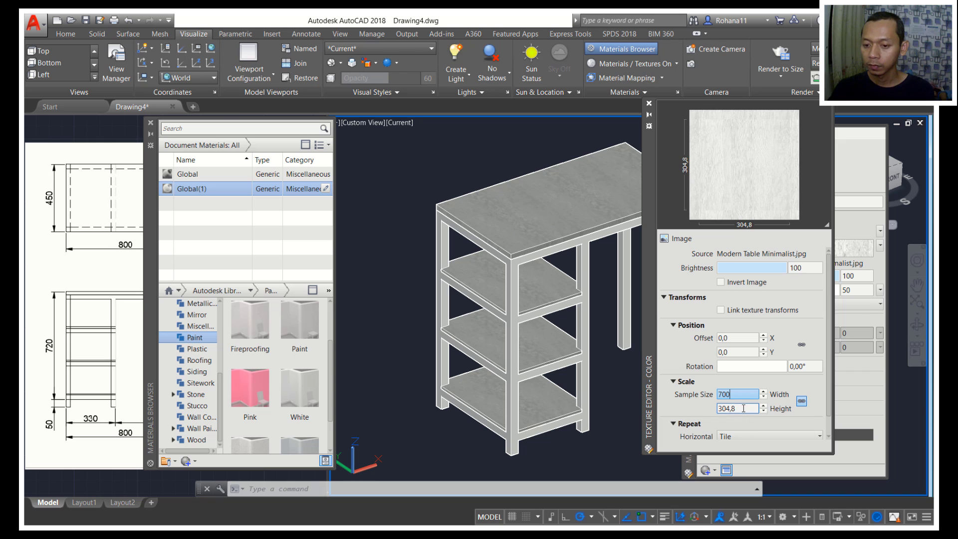
key(Tab)
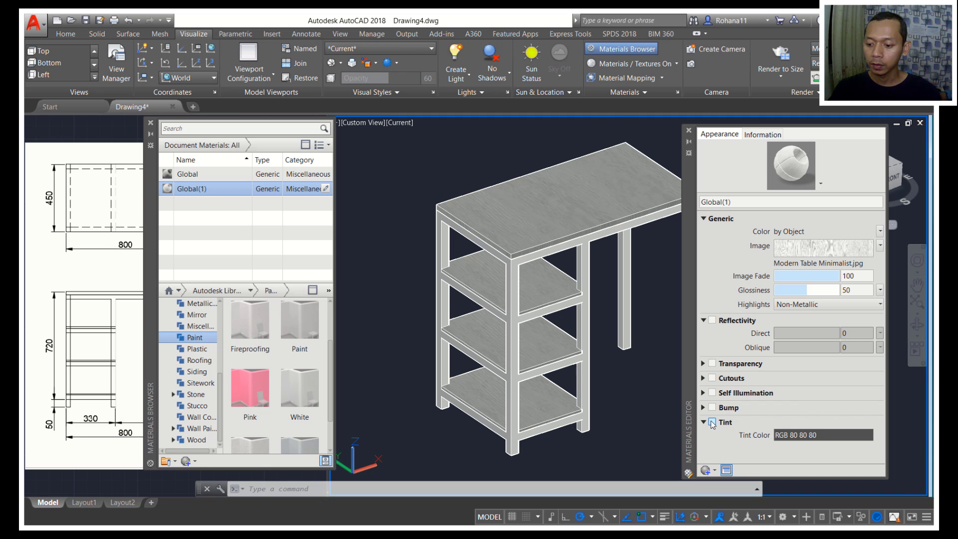
Tint the wood material with a light cream colour, RGB 246 232 192
click(794, 436)
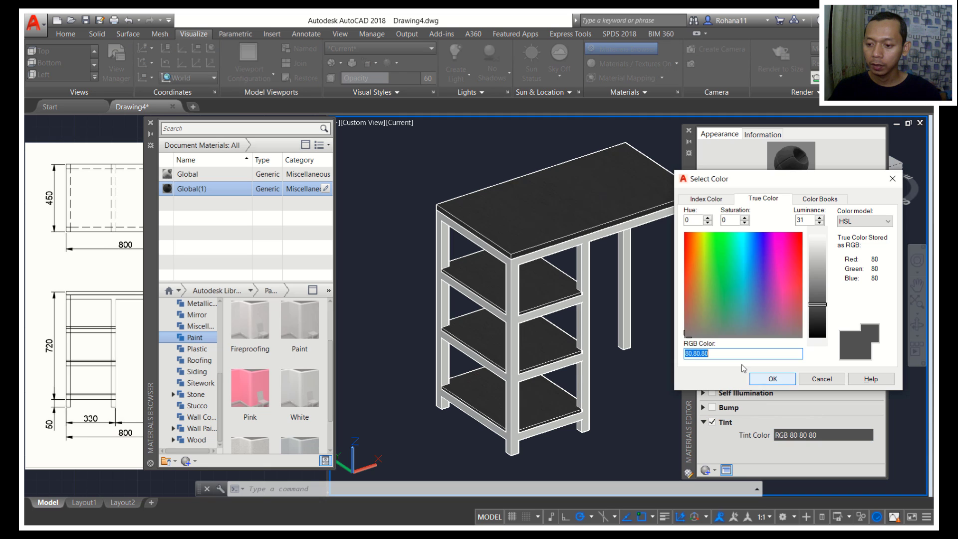
click(700, 258)
click(821, 246)
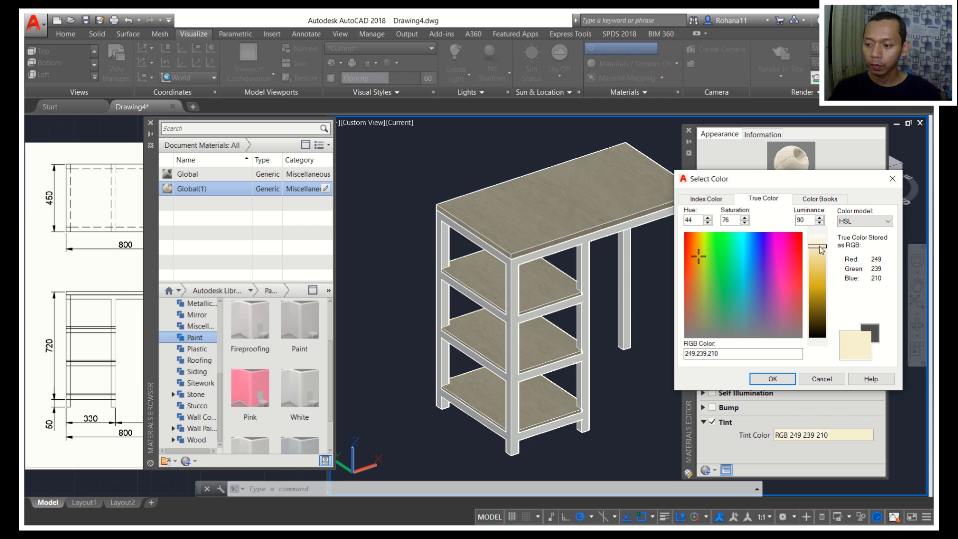
drag(819, 247, 819, 250)
click(772, 379)
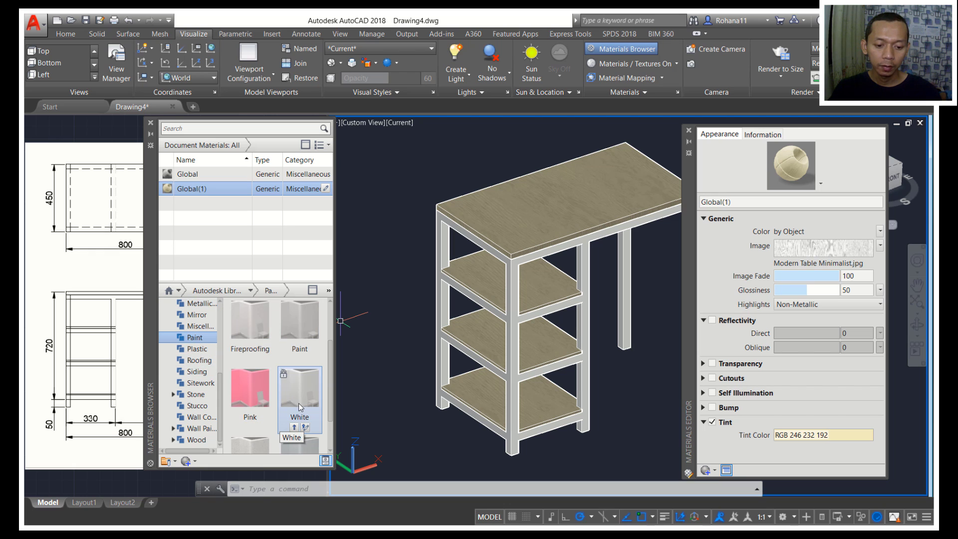
Assign the White paint material from the Autodesk Library to the leg frame
click(580, 332)
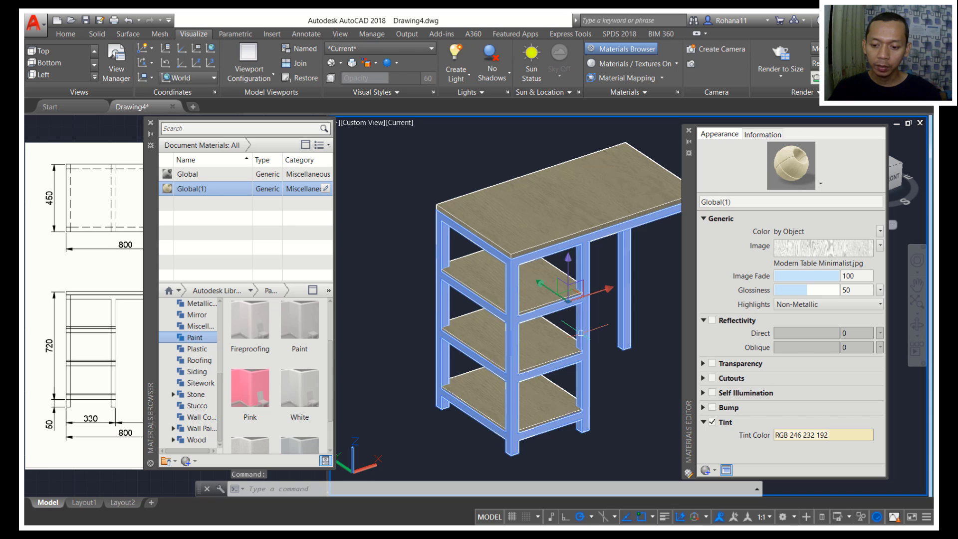
right_click(300, 391)
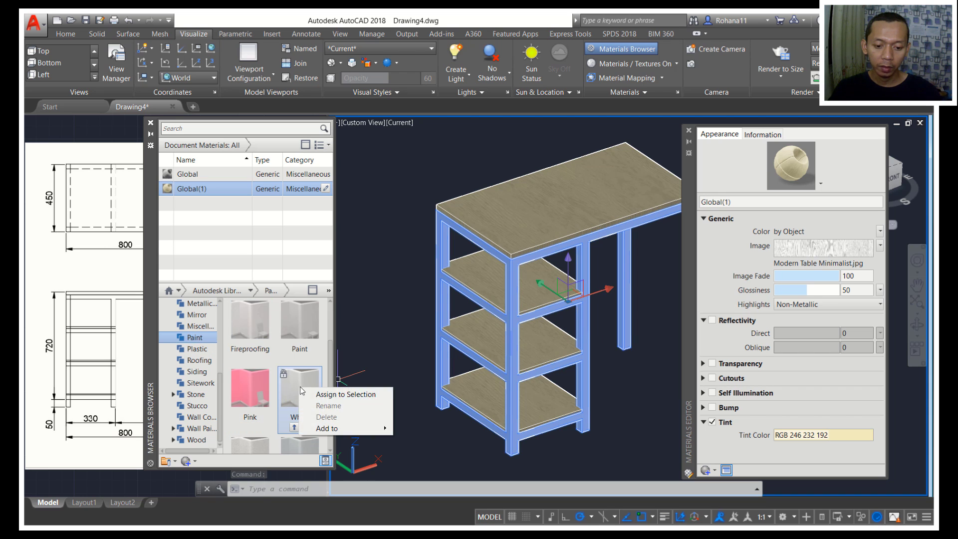
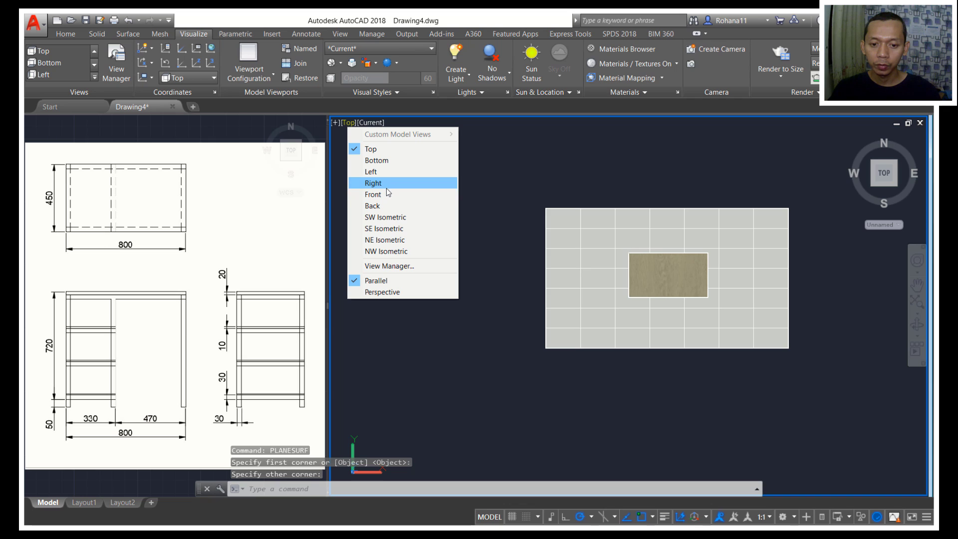
Switch the modelling viewport to the Front view with the 2D Wireframe visual style
click(387, 195)
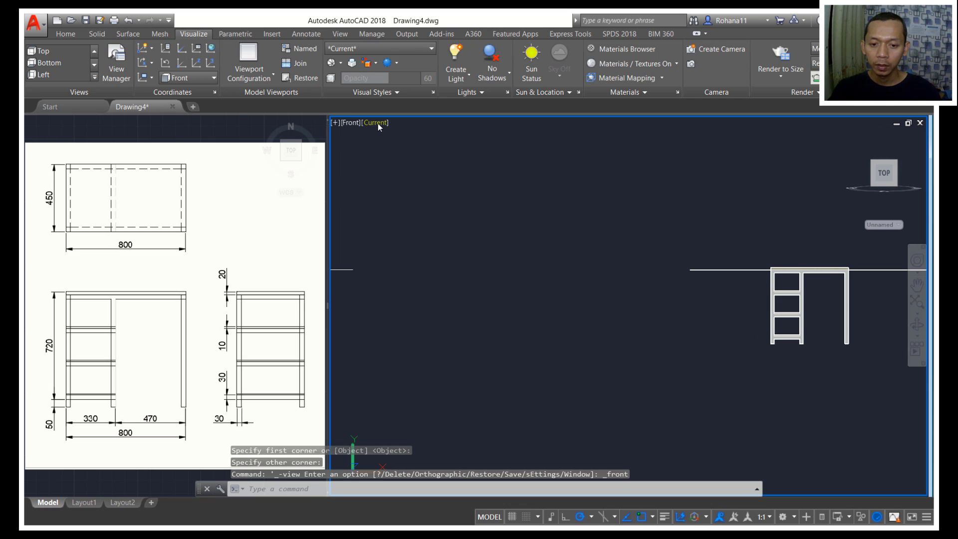
click(378, 124)
click(425, 151)
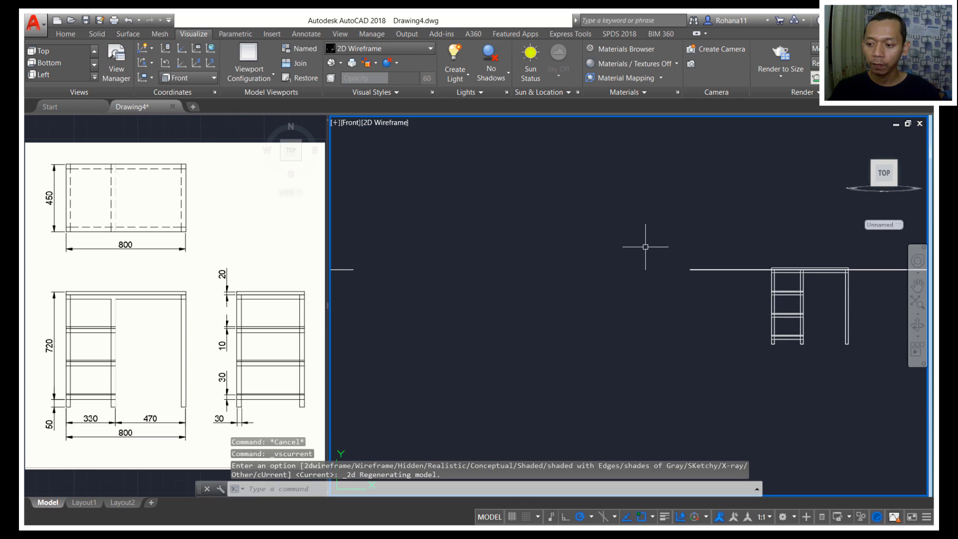
Move the ground plane straight down from the tabletop level to the bottom of the table legs
middle_drag(642, 246, 410, 197)
middle_drag(888, 331, 762, 322)
text(m)
key(Return)
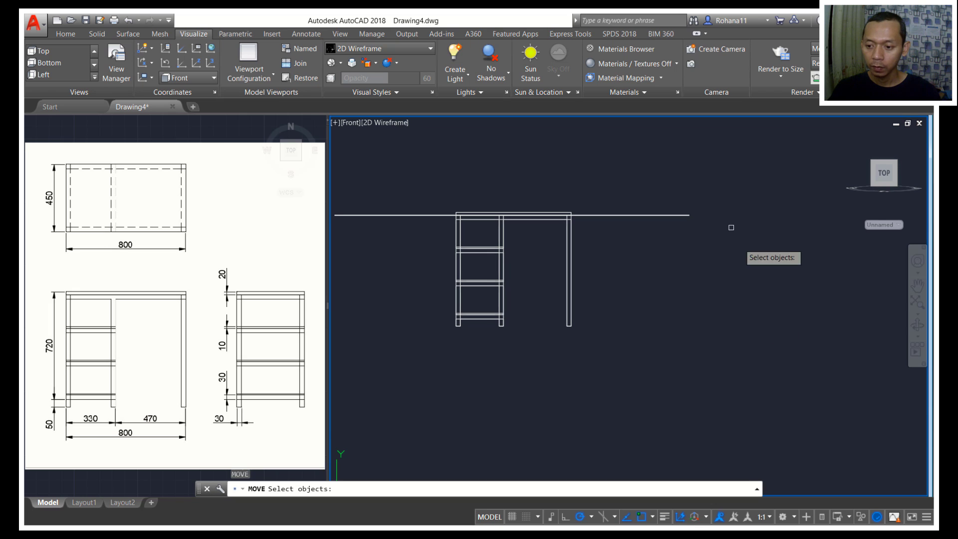
click(701, 179)
click(624, 274)
key(Return)
click(707, 227)
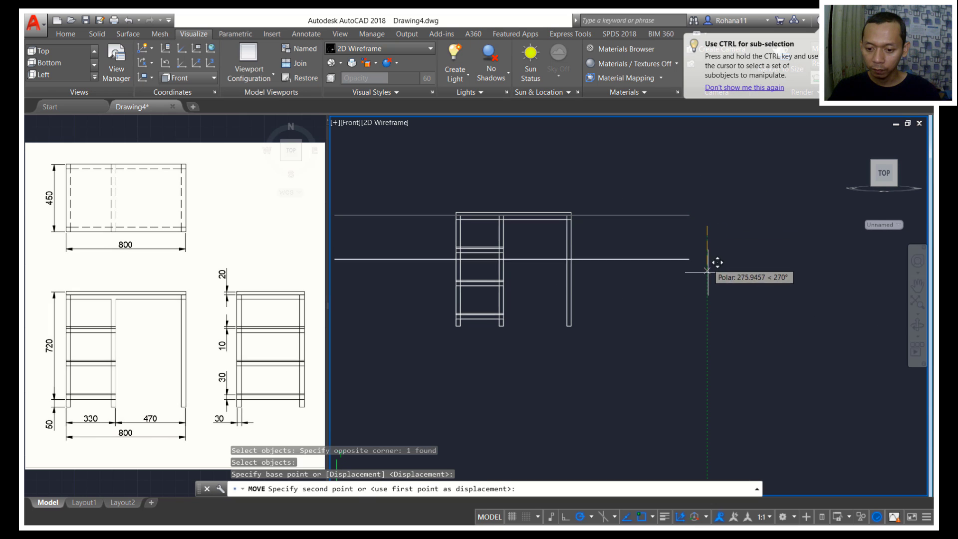
click(709, 335)
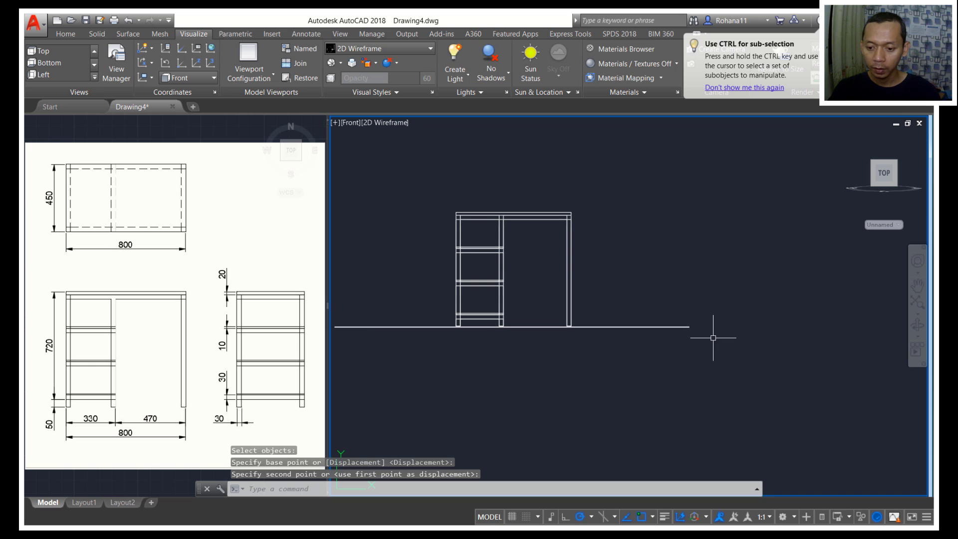
Orbit to an angled 3D view of the table from above and set the projection to Perspective
shift+middle_drag(504, 177, 586, 247)
click(366, 122)
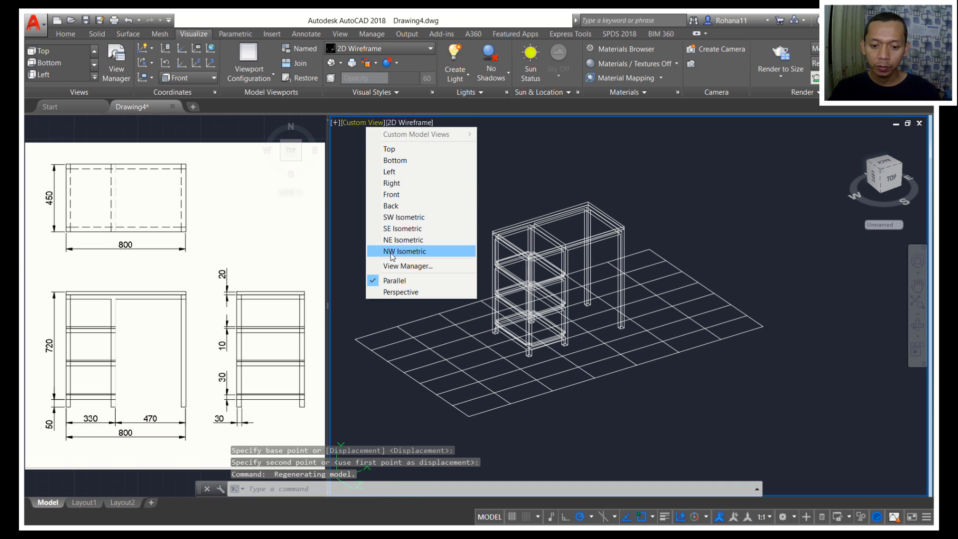
click(395, 288)
scroll(568, 278, up, 6)
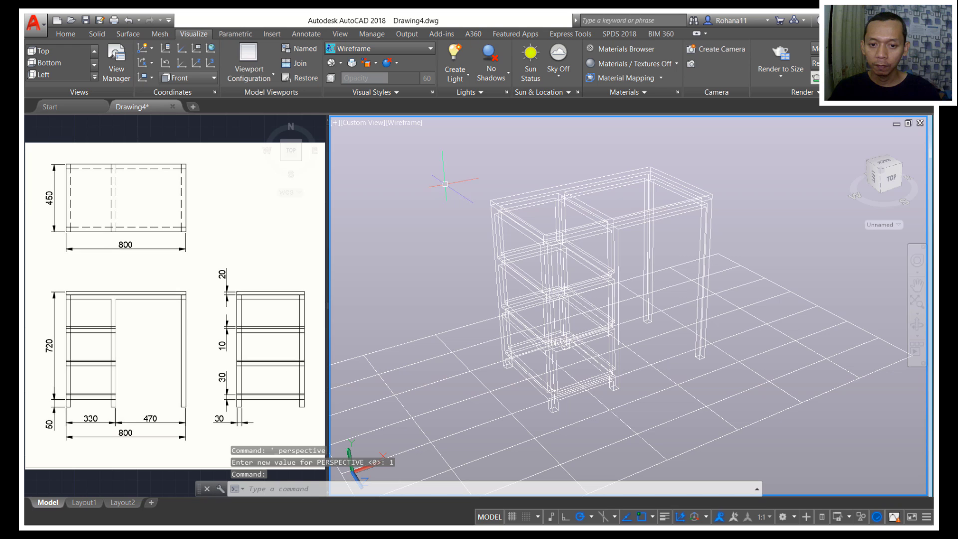
Apply the Shades of Gray visual style and set the material display to Materials / Textures On
click(405, 122)
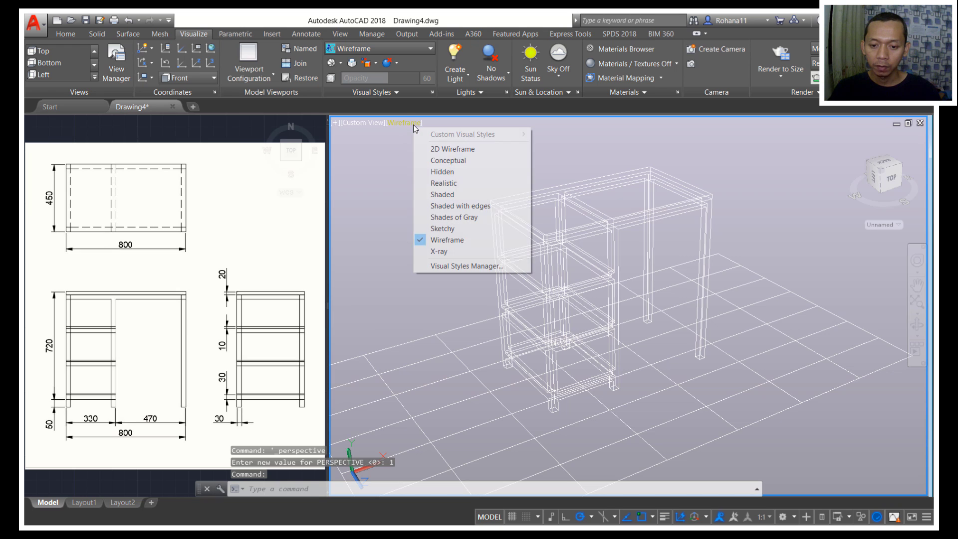
click(476, 218)
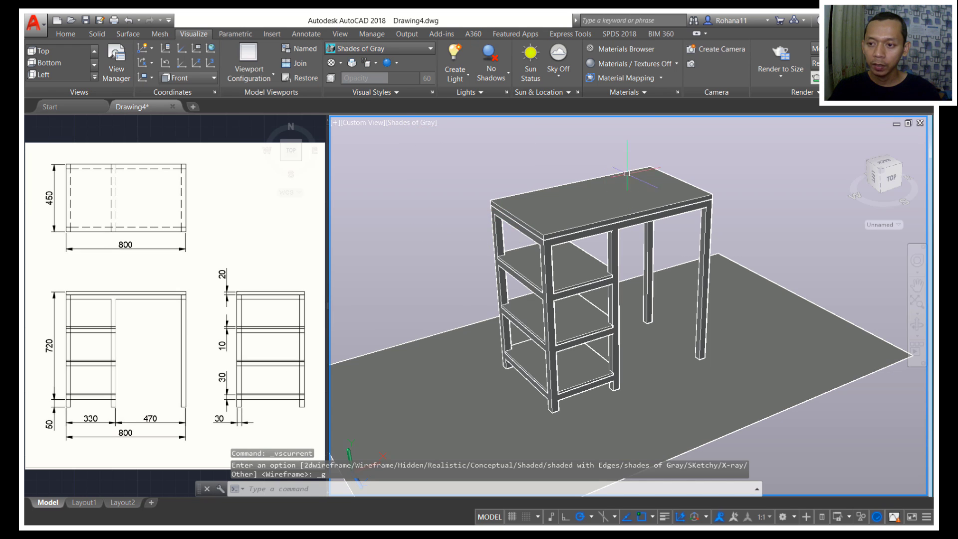
click(676, 63)
click(667, 130)
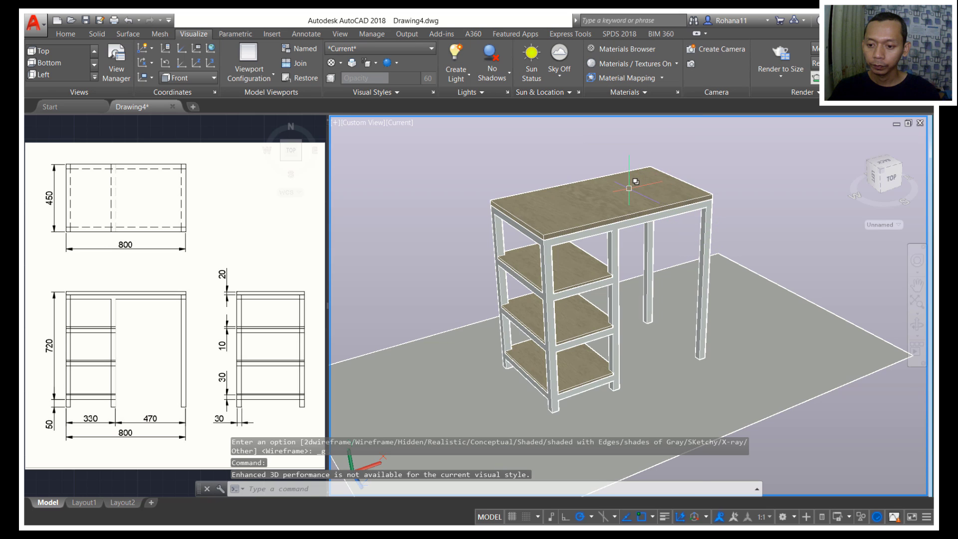
Enable Full Shadows in the viewport and choose the High render preset
shift+middle_drag(635, 181, 576, 172)
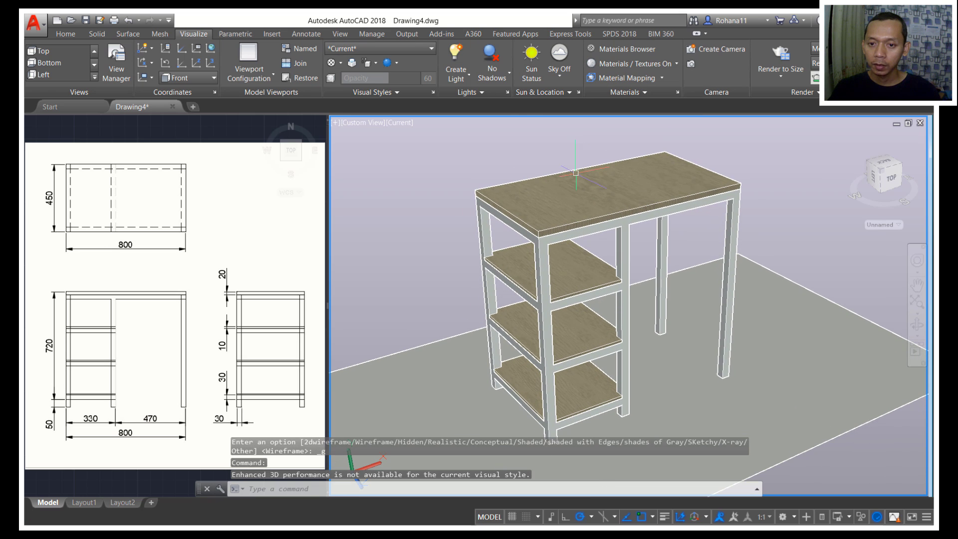
click(494, 74)
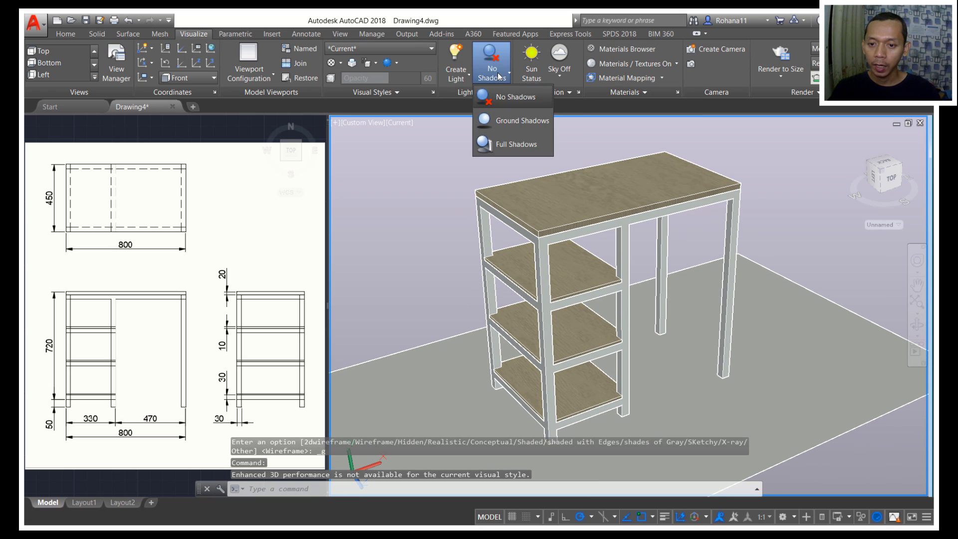
click(520, 146)
click(817, 49)
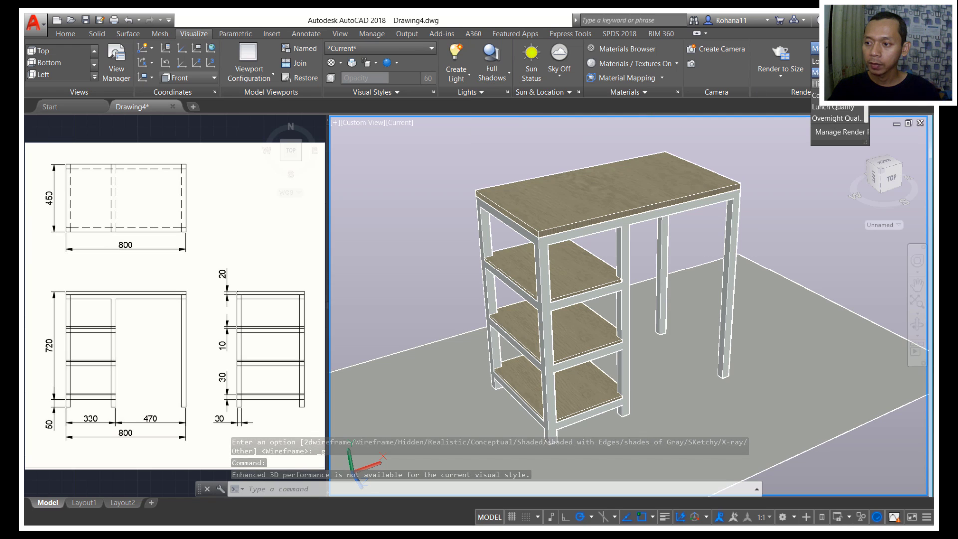
click(812, 96)
Turn on the render environment and set it to use a custom background
click(809, 94)
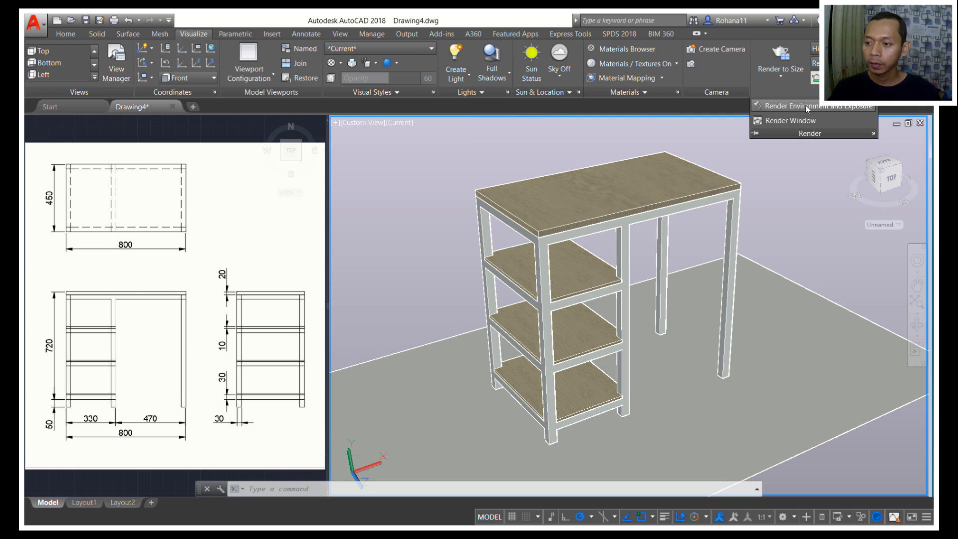
click(805, 106)
click(244, 191)
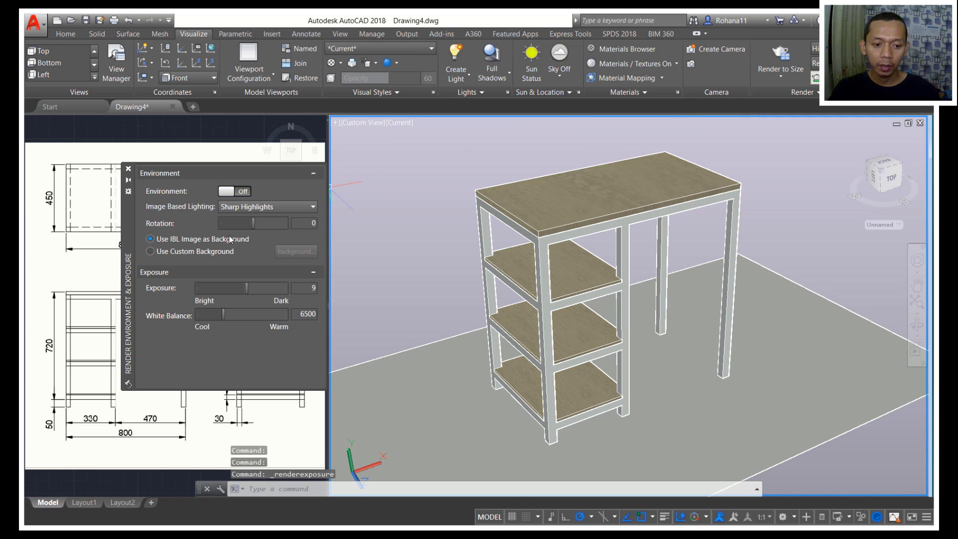
click(221, 251)
Set the custom background to a solid white colour and close the render environment settings
click(287, 252)
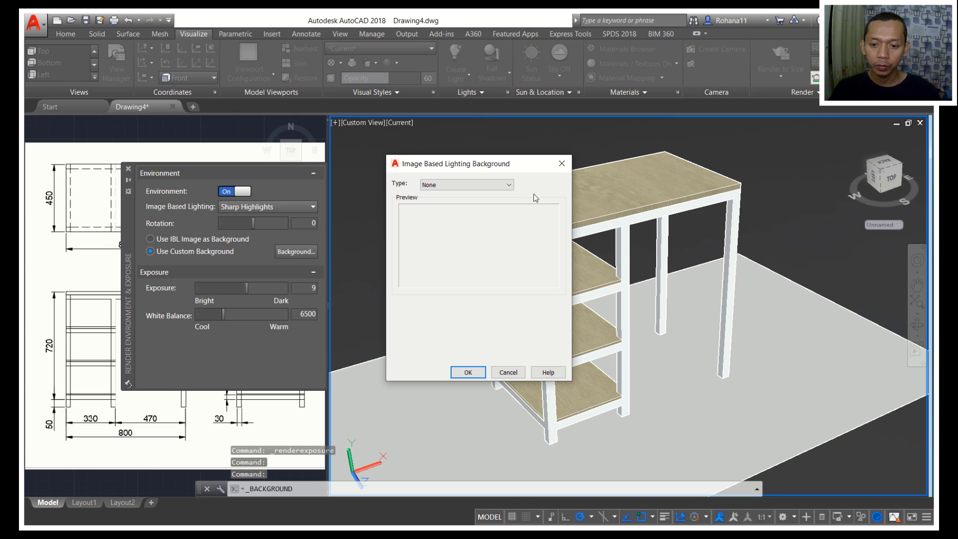
click(488, 186)
click(464, 202)
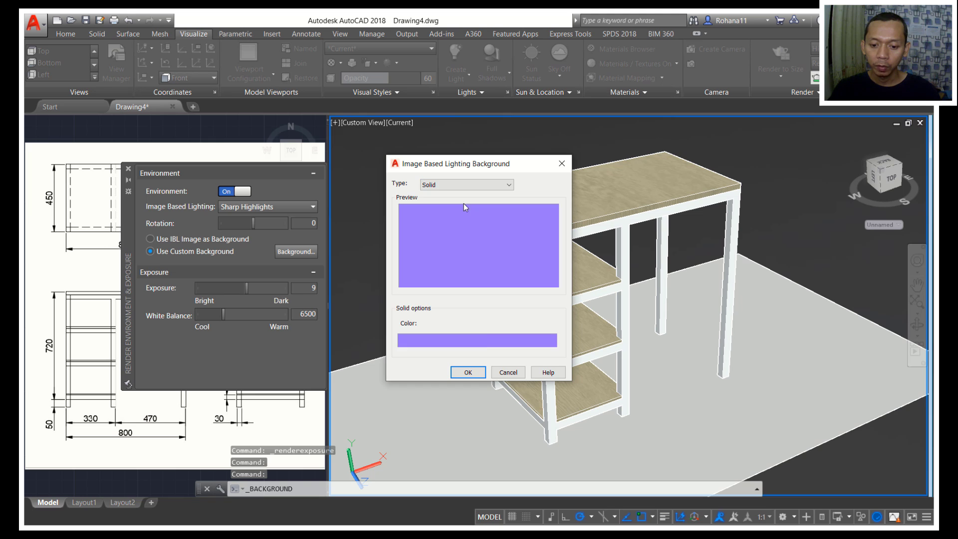
click(485, 335)
click(816, 238)
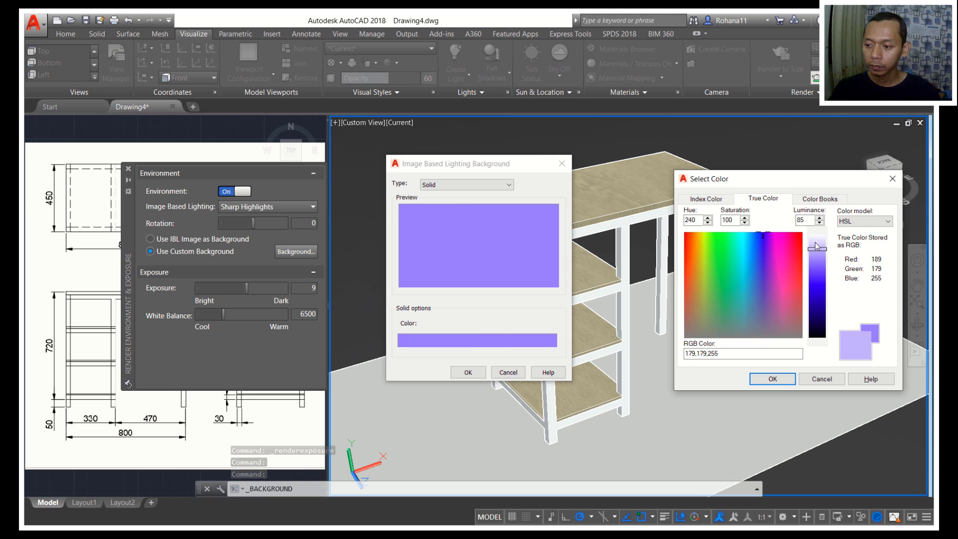
click(772, 379)
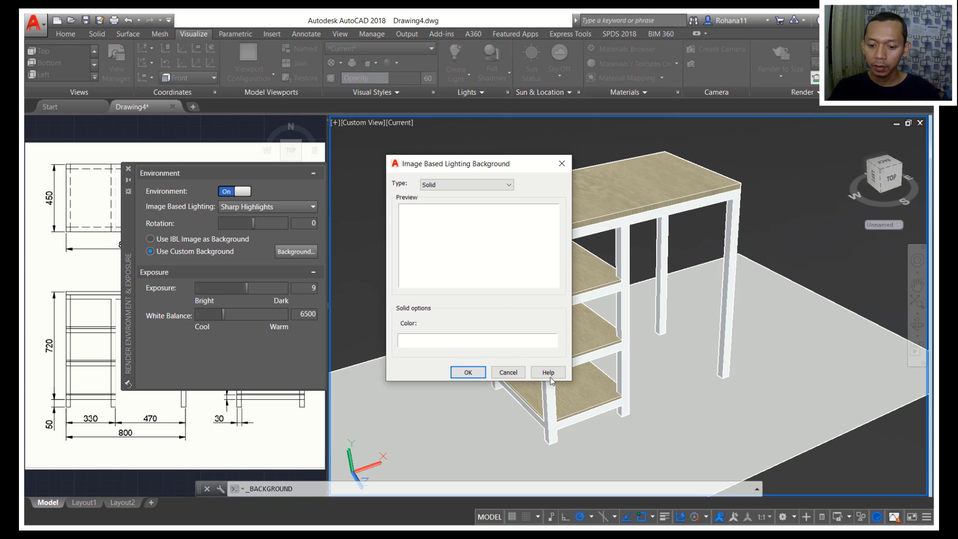
click(471, 378)
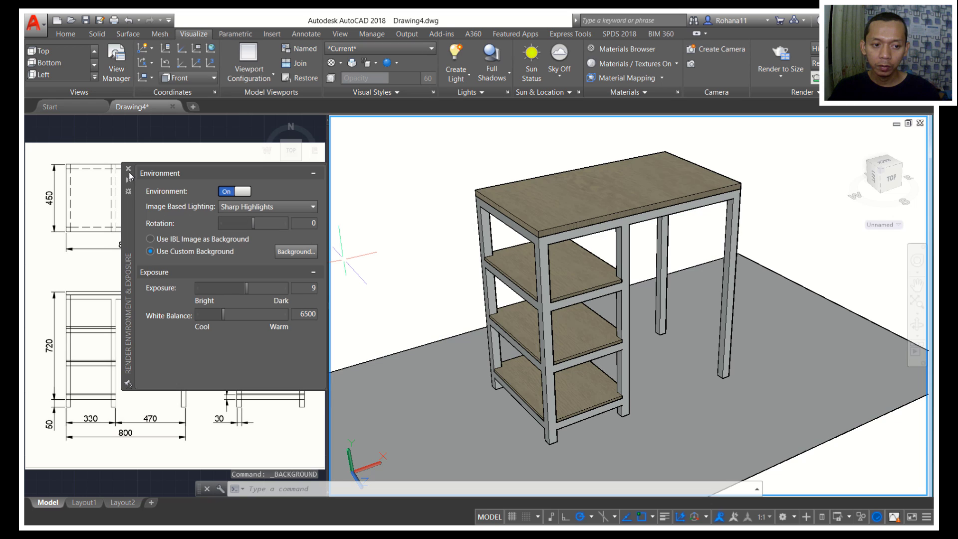
click(128, 168)
Frame the table larger in the perspective viewport and start rendering it
scroll(643, 260, up, 2)
middle_drag(644, 260, 675, 271)
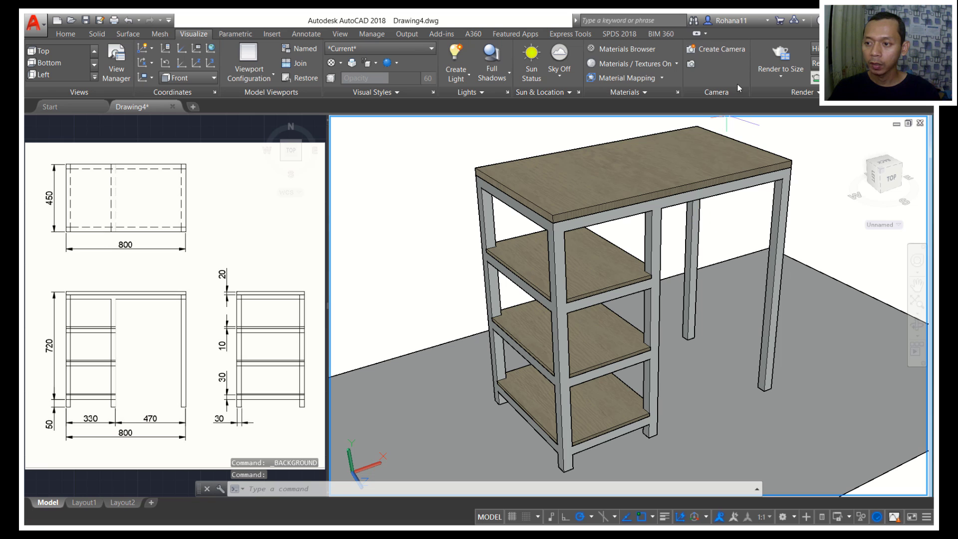
click(780, 62)
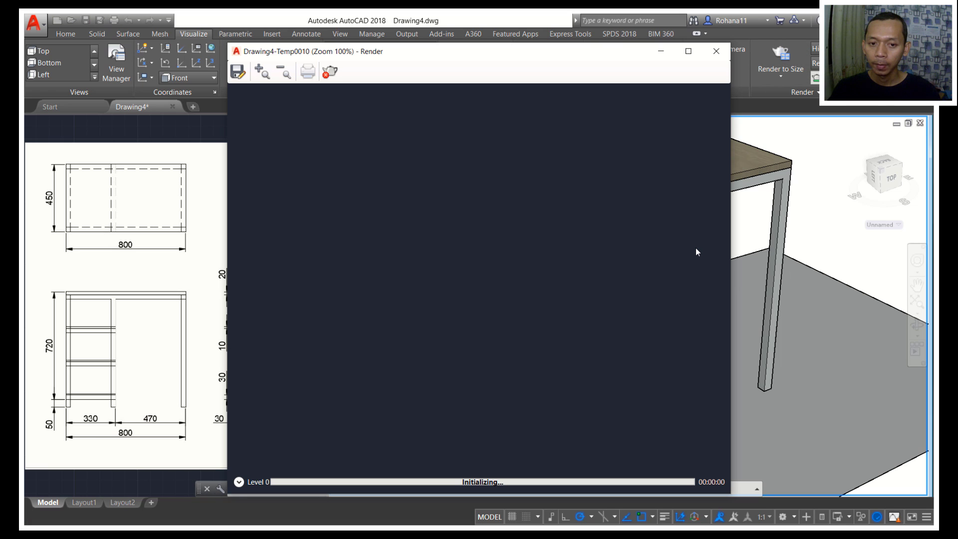